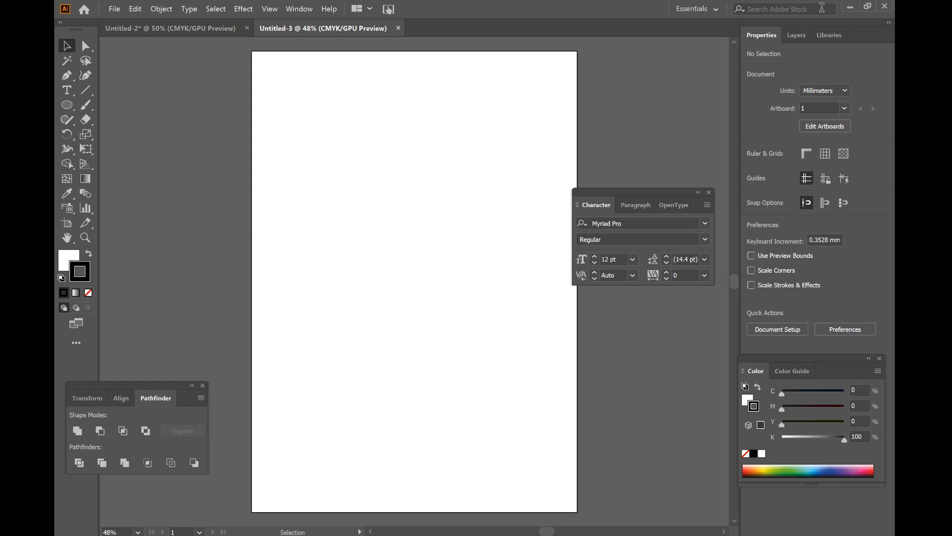
Switch to the browser and review the free vector results for "man" on Freepik with the search filters shown.
click(797, 36)
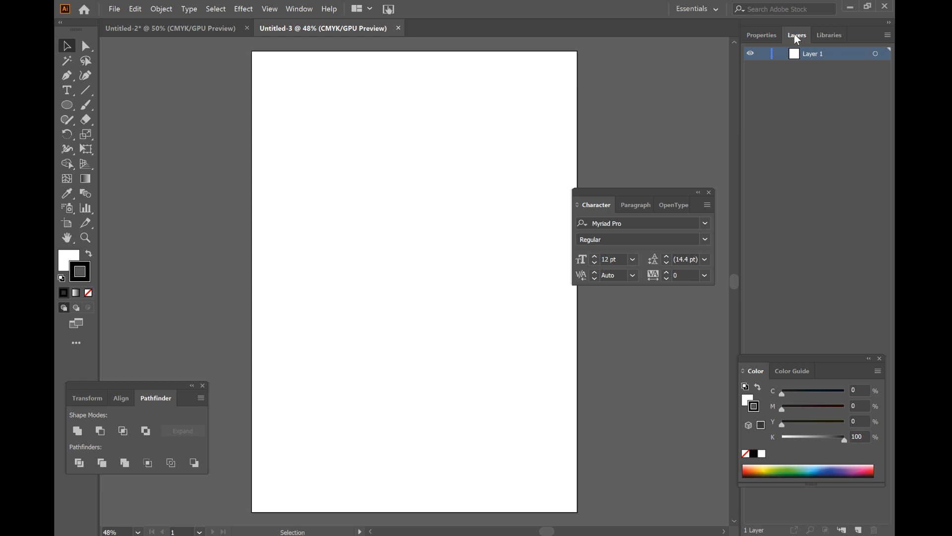
click(377, 535)
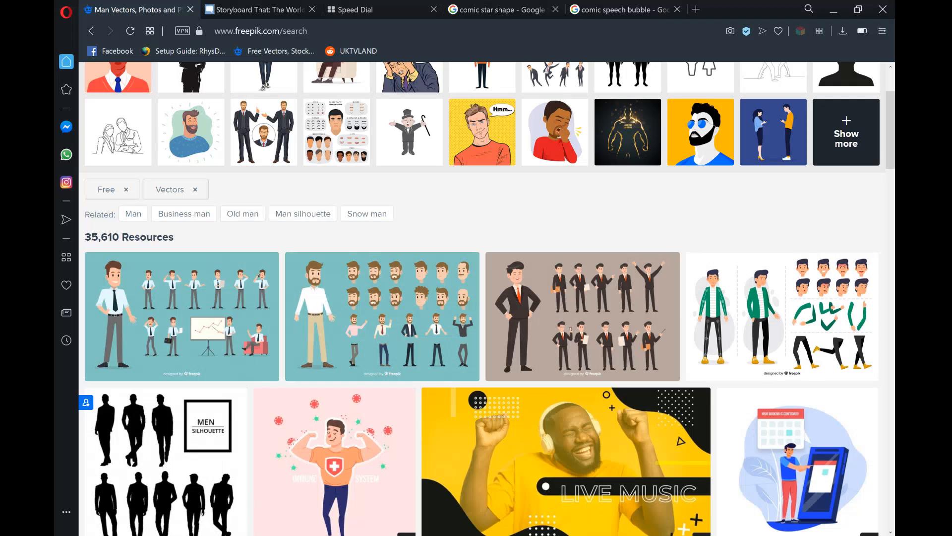
scroll(489, 222, up, 2)
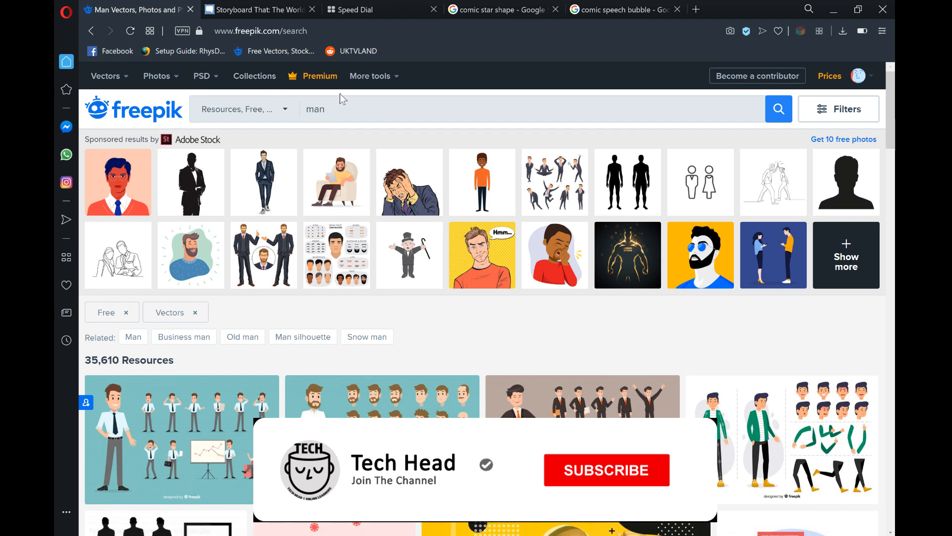
click(836, 117)
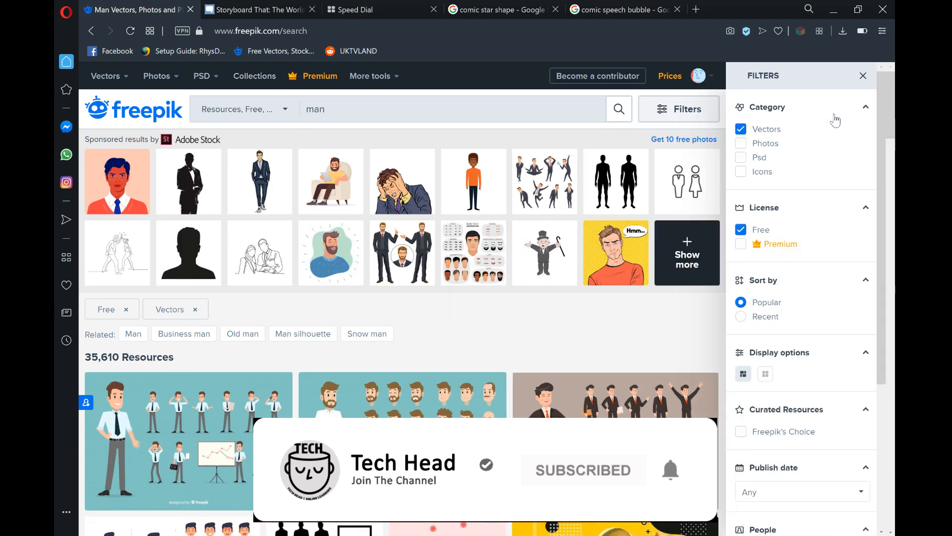
scroll(478, 144, down, 3)
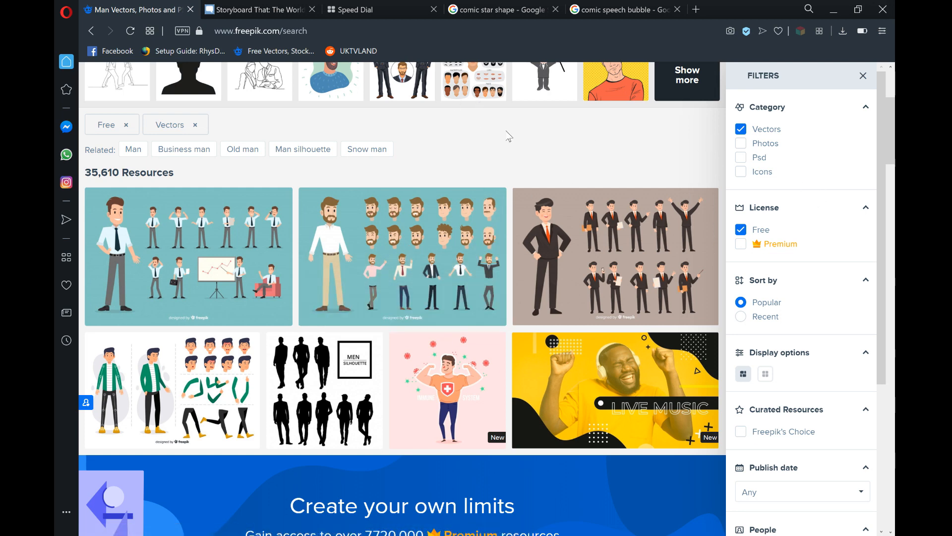
scroll(510, 141, up, 1)
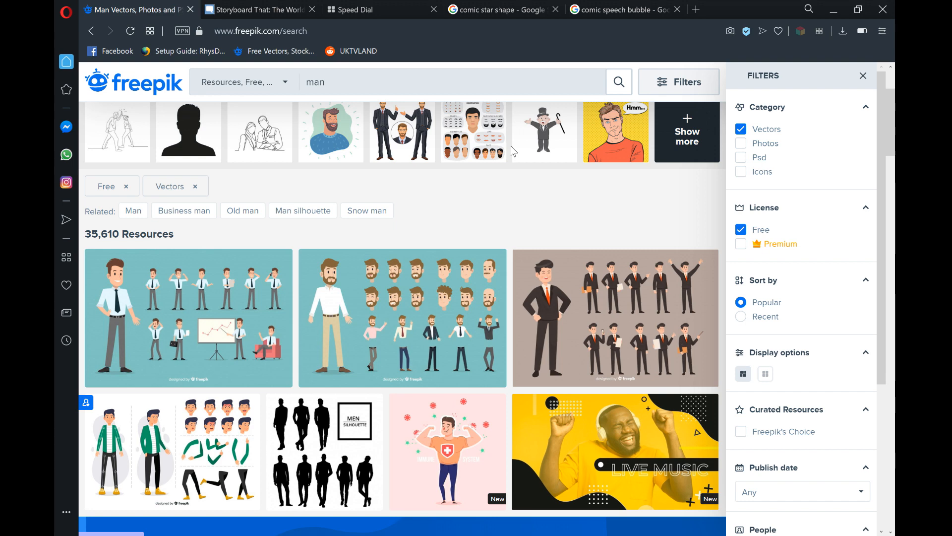
Open the bearded businessman posture set on Freepik and look at its download options.
click(383, 304)
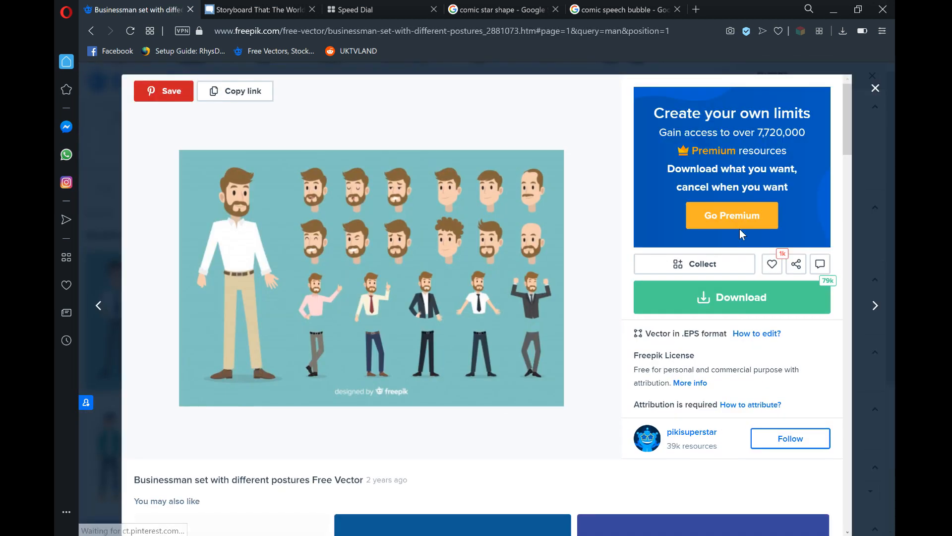
click(743, 297)
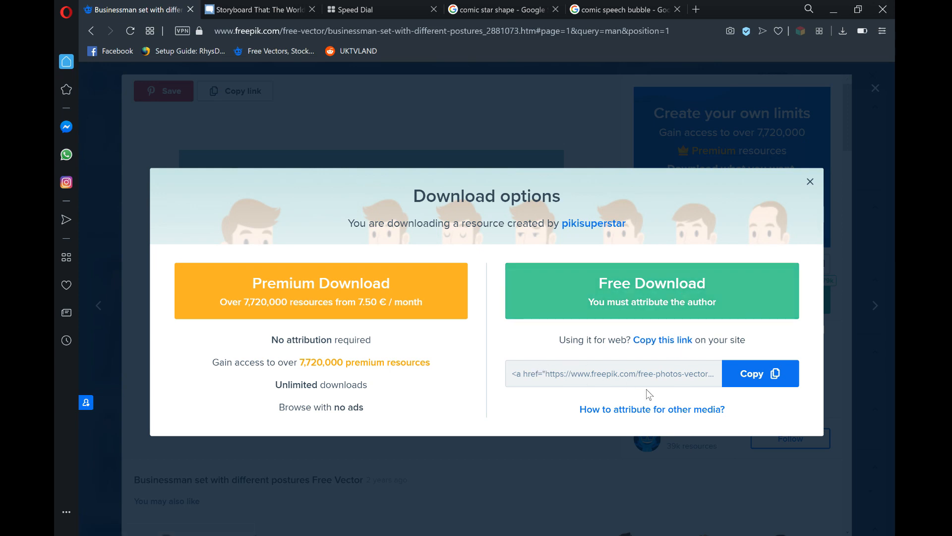
click(811, 182)
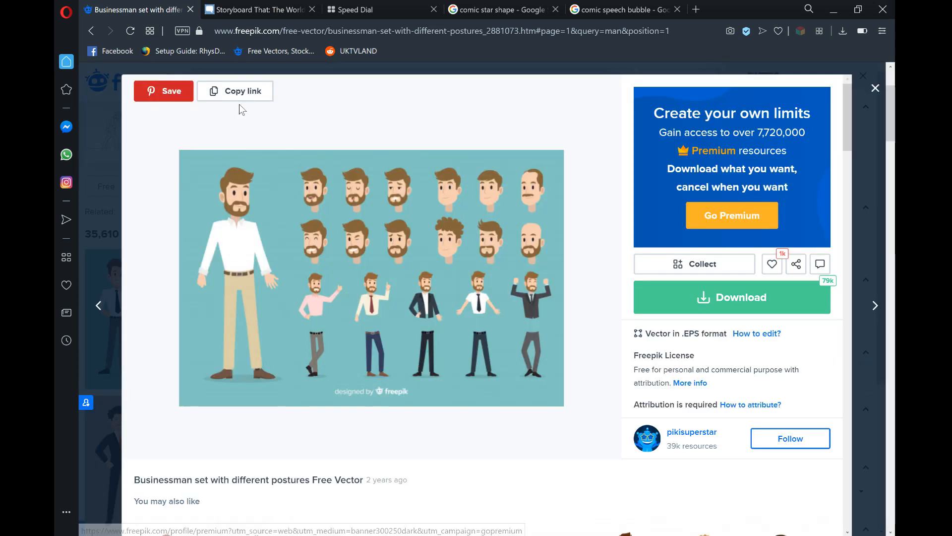
Switch to the Storyboard That site, start creating a storyboard and load the autosaved board.
click(258, 10)
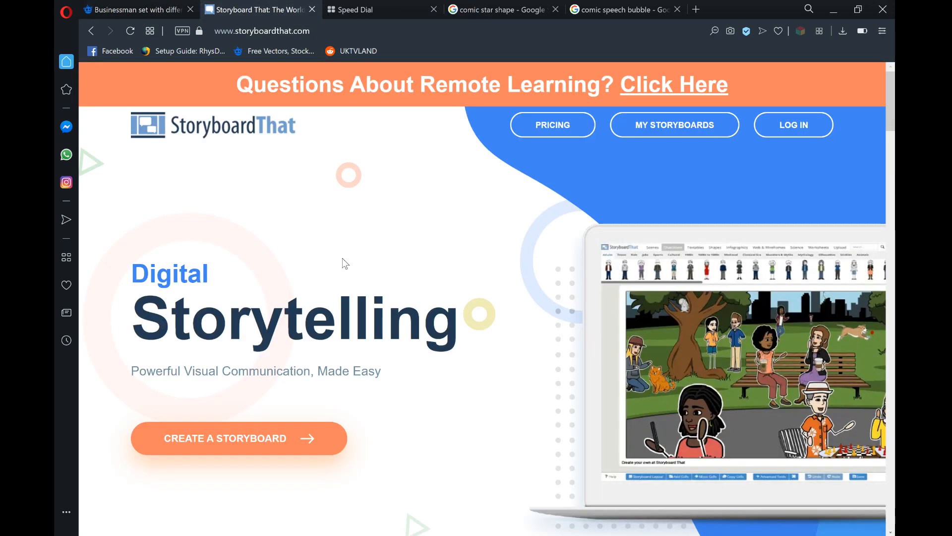
click(278, 439)
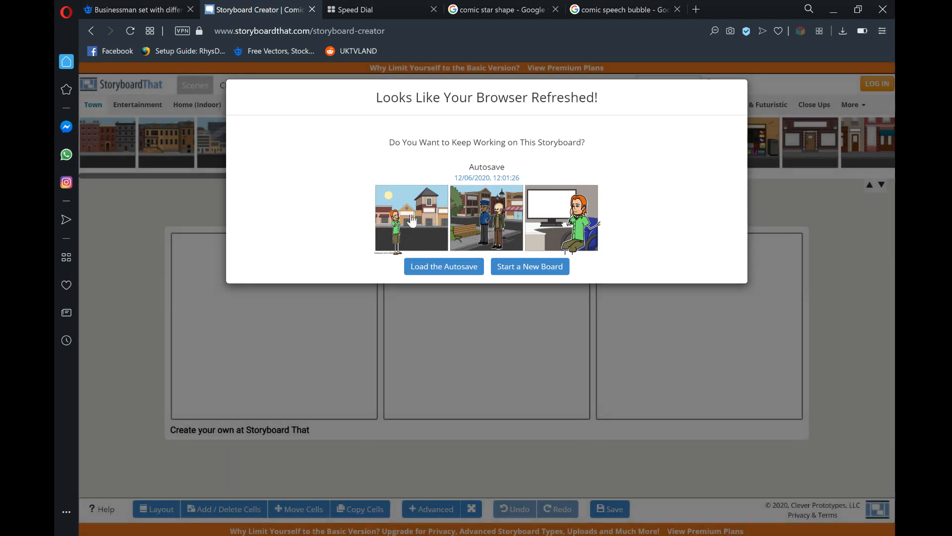
click(442, 262)
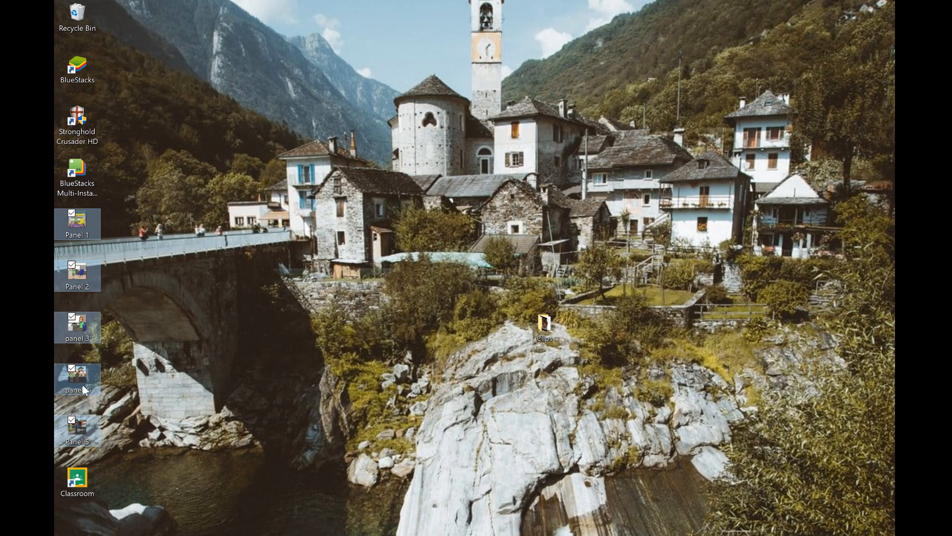
Bring the selected panel images from the desktop into the Illustrator document and spread them over the artboard.
drag(82, 438, 414, 310)
click(592, 310)
drag(393, 215, 582, 132)
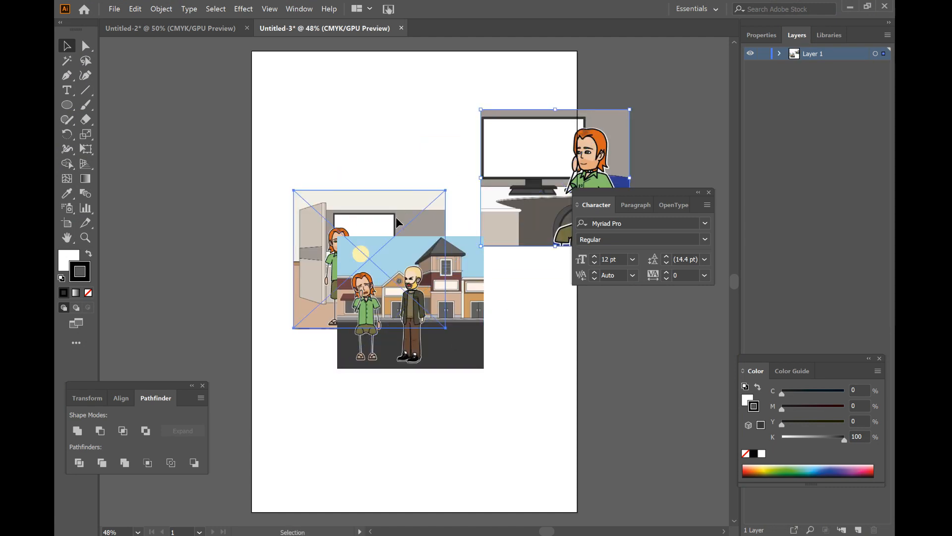
drag(396, 216, 256, 96)
drag(365, 196, 460, 385)
drag(227, 138, 333, 160)
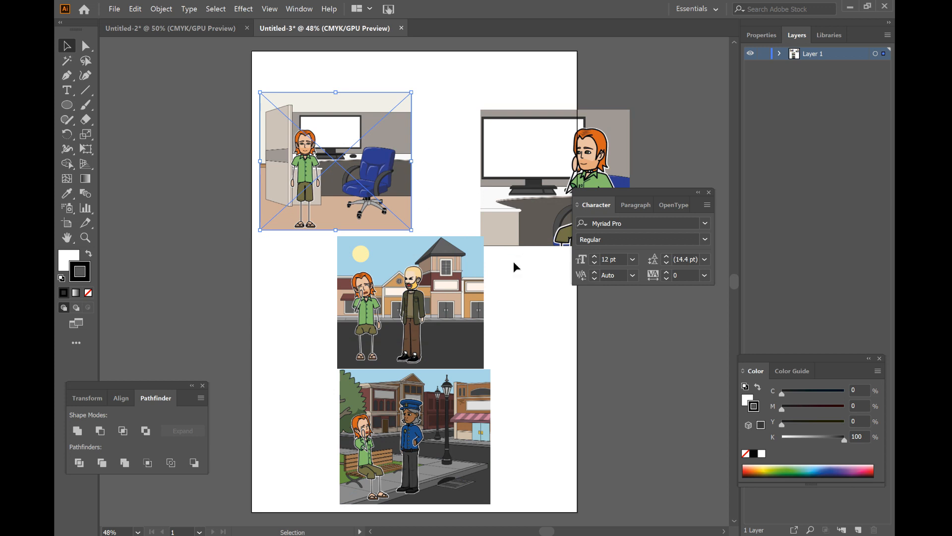
Enlarge the shopfront street scene in the middle of the page and slightly shrink the park bench scene below it.
click(411, 310)
drag(409, 307, 544, 358)
drag(412, 437, 349, 479)
drag(615, 414, 510, 403)
drag(431, 349, 456, 357)
drag(380, 449, 453, 409)
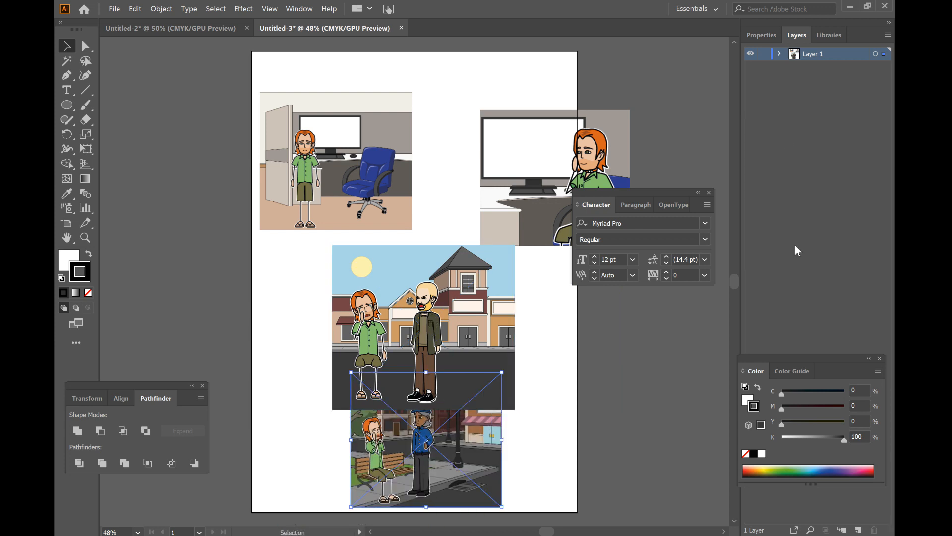
drag(495, 446, 488, 447)
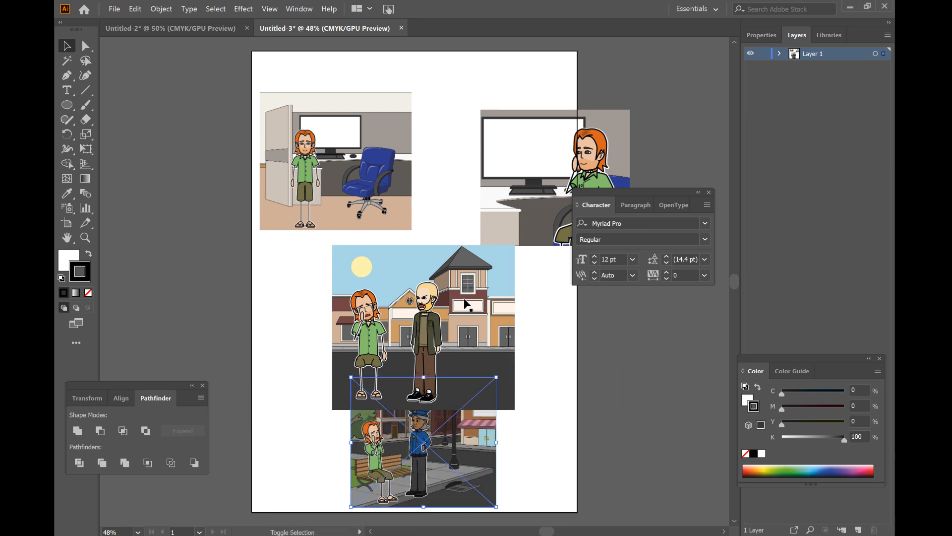
Scale the open-door office scene and the desk close-up to matching sizes and place them side by side above the street scene.
click(411, 95)
drag(412, 94, 385, 117)
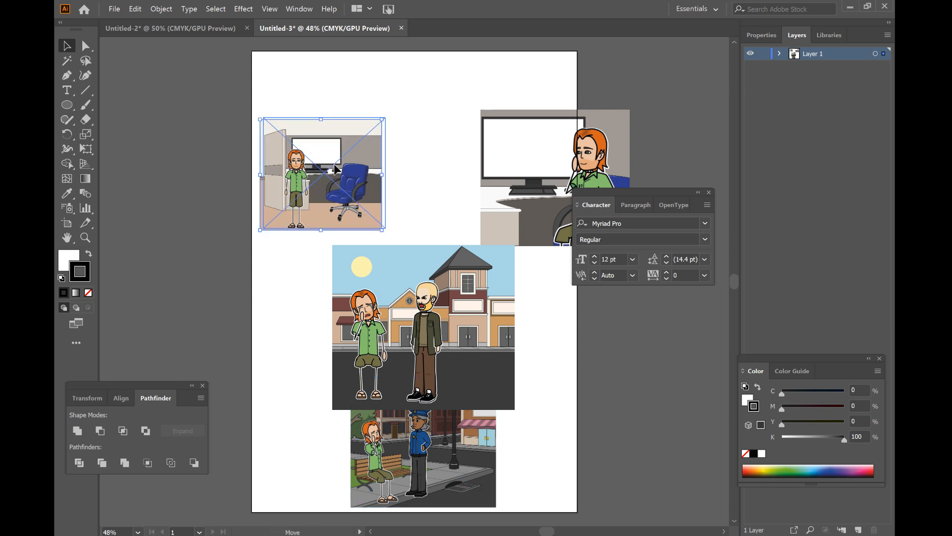
drag(620, 195, 705, 181)
drag(545, 147, 314, 169)
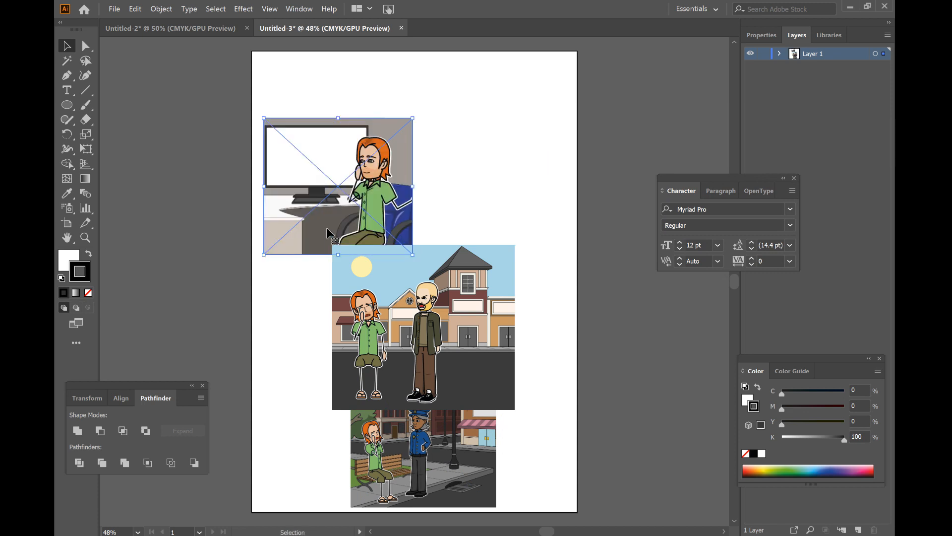
drag(334, 255, 336, 229)
drag(414, 174, 517, 168)
drag(349, 167, 362, 165)
Move the two office scenes together to a slightly higher position on the page, keeping them level.
shift+click(452, 194)
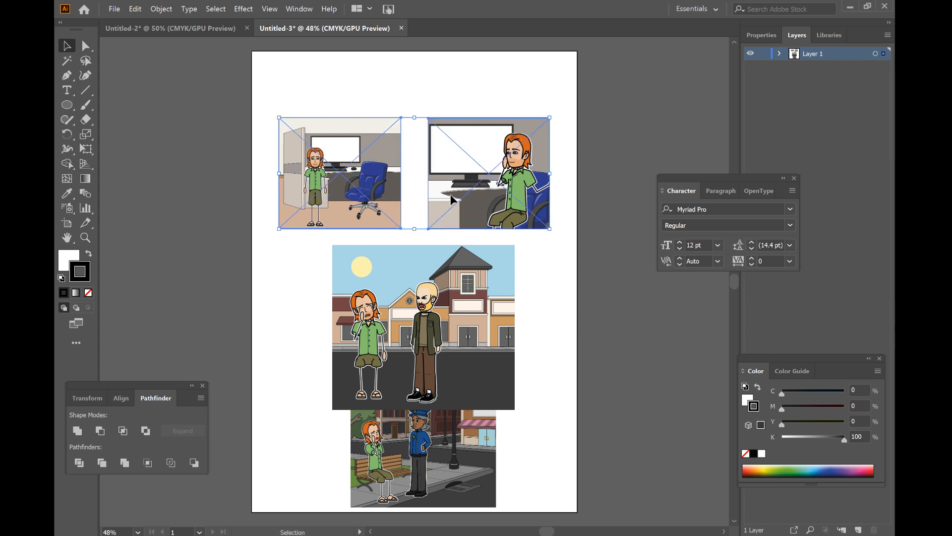
drag(453, 194, 452, 171)
shift+click(471, 171)
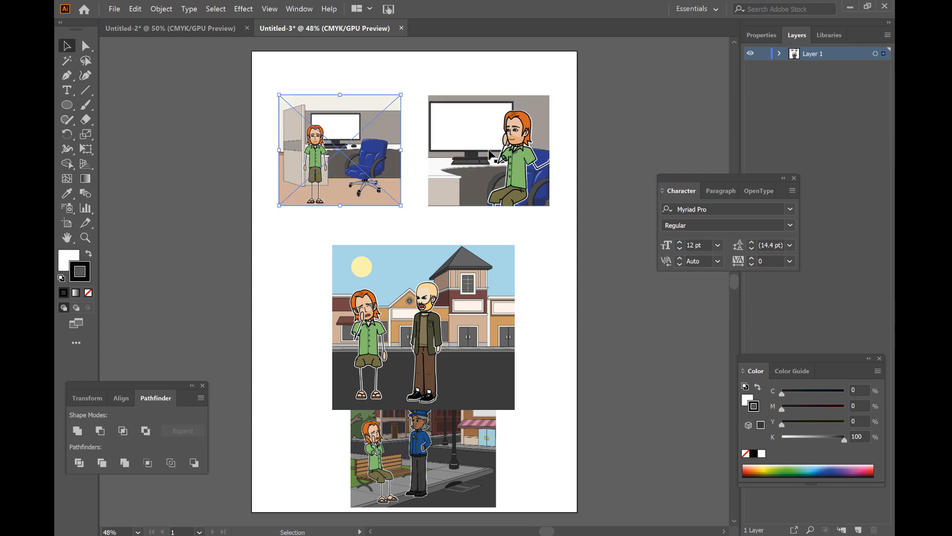
click(479, 151)
click(343, 156)
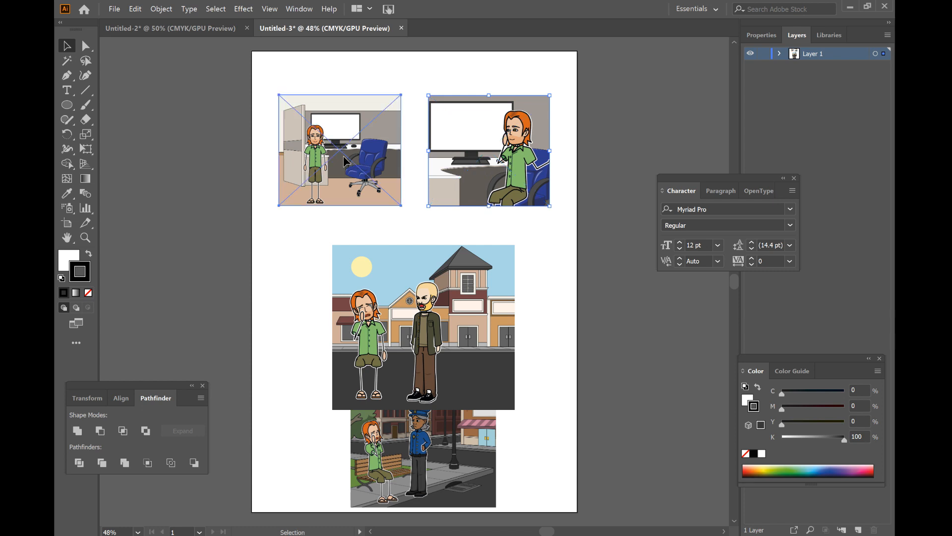
shift+click(441, 153)
shift+click(465, 145)
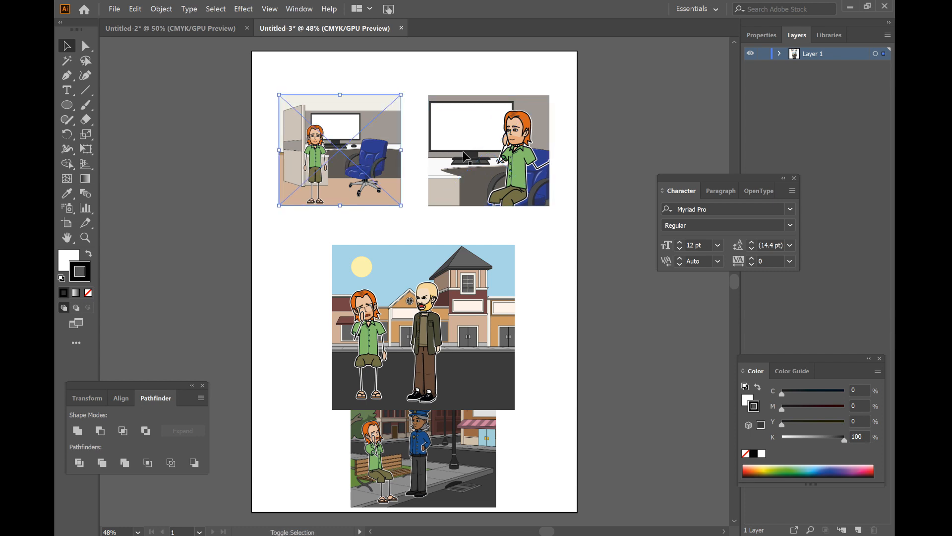
shift+click(474, 129)
drag(478, 127, 475, 135)
Move the shopfront scene up and the park bench scene down so a gap separates them.
drag(439, 286, 438, 270)
click(441, 447)
drag(436, 425, 443, 440)
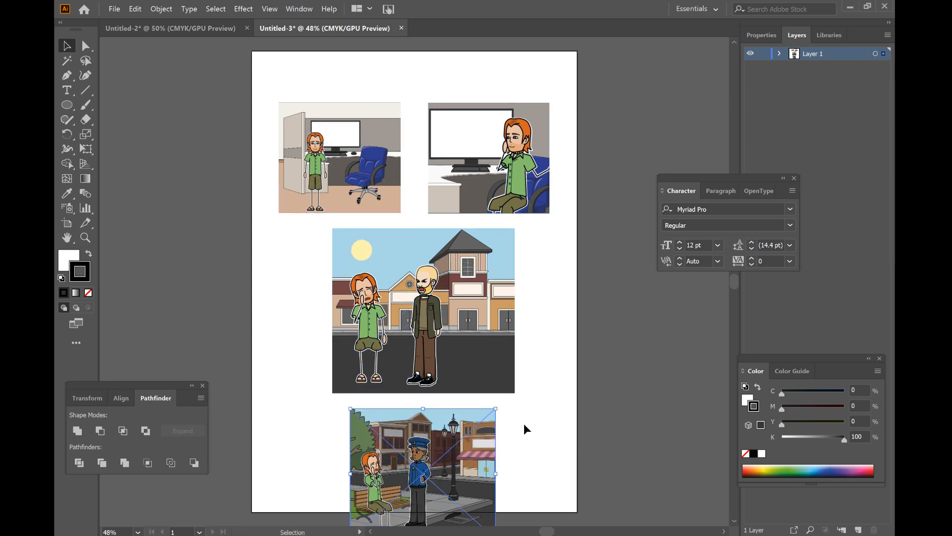
click(626, 427)
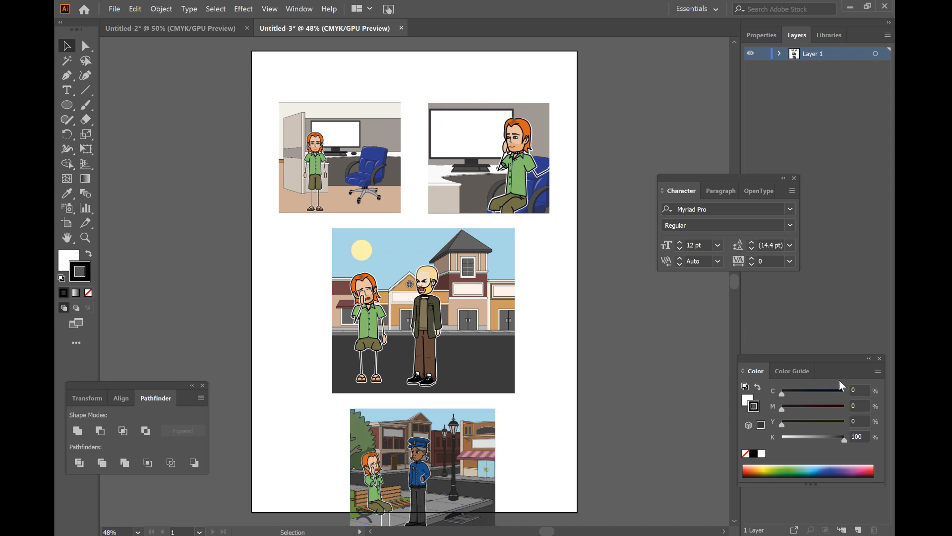
Add seven new layers above Layer 1.
click(858, 140)
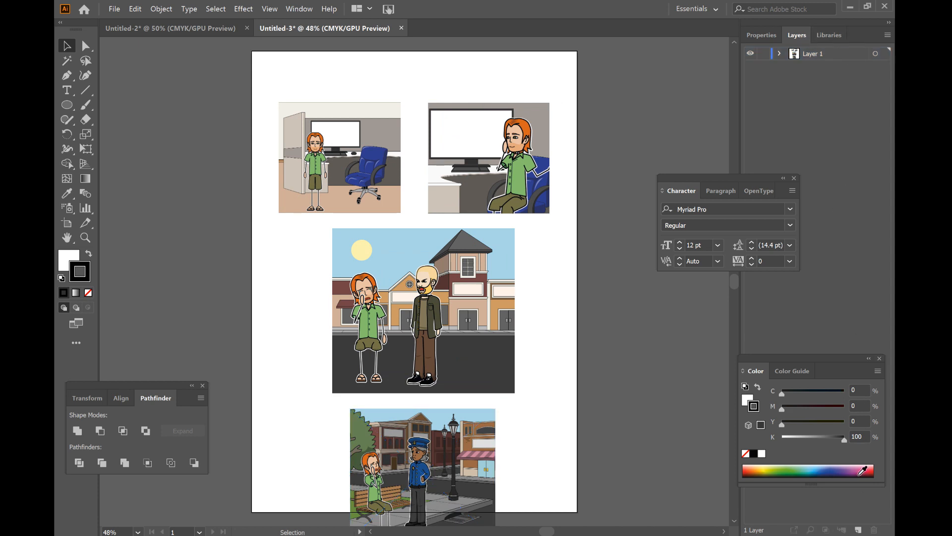
click(857, 529)
click(857, 530)
click(857, 530)
click(857, 530)
click(857, 530)
click(857, 529)
click(857, 530)
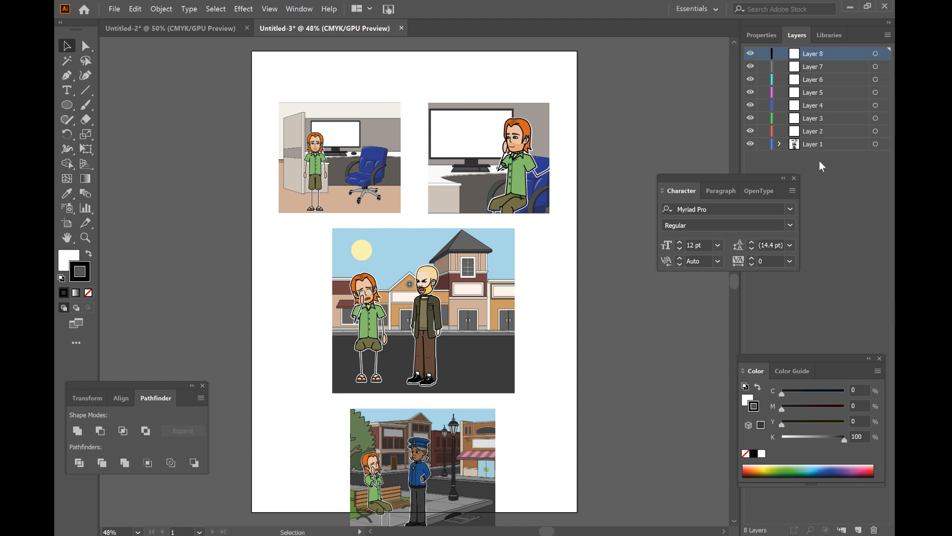
Make Layer 2 active and set the fill to bright yellow (C 8.91, M 0, Y 87.69, K 0).
click(821, 134)
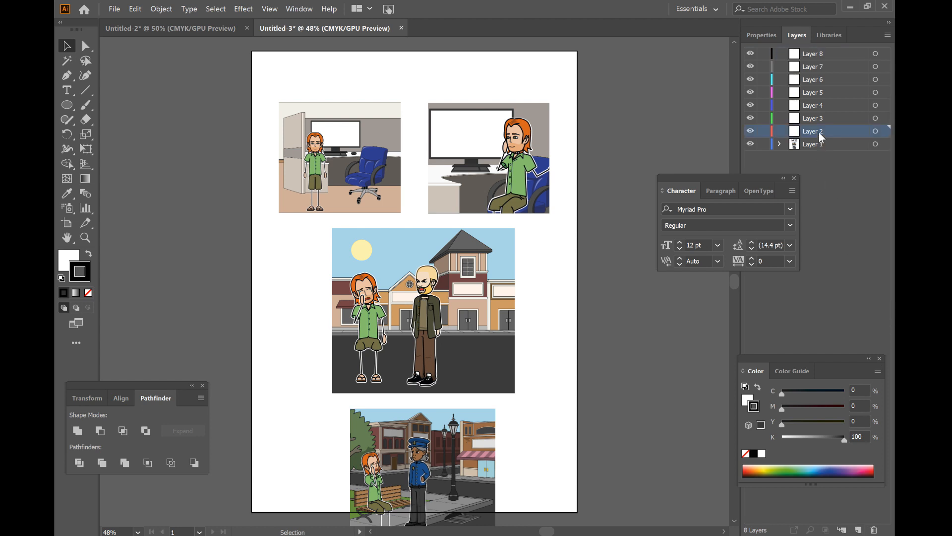
double_click(66, 262)
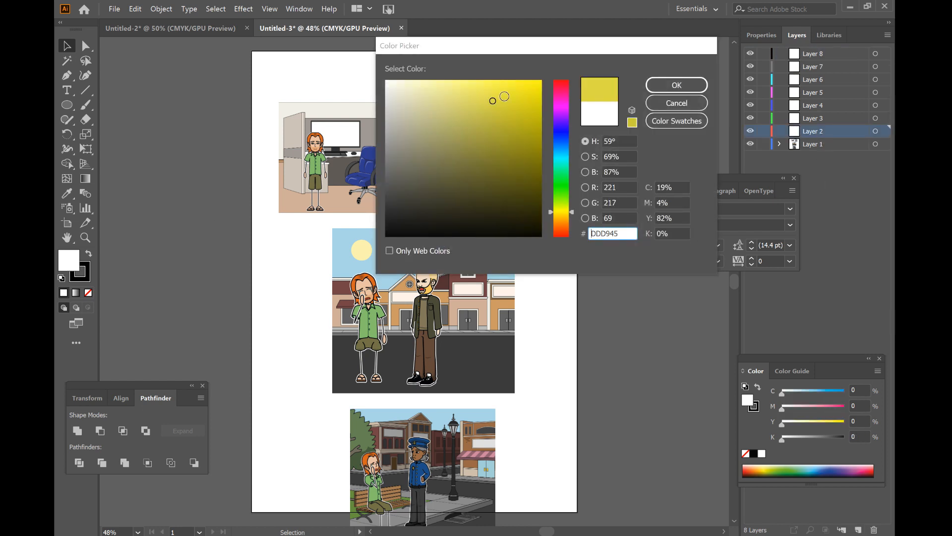
click(659, 87)
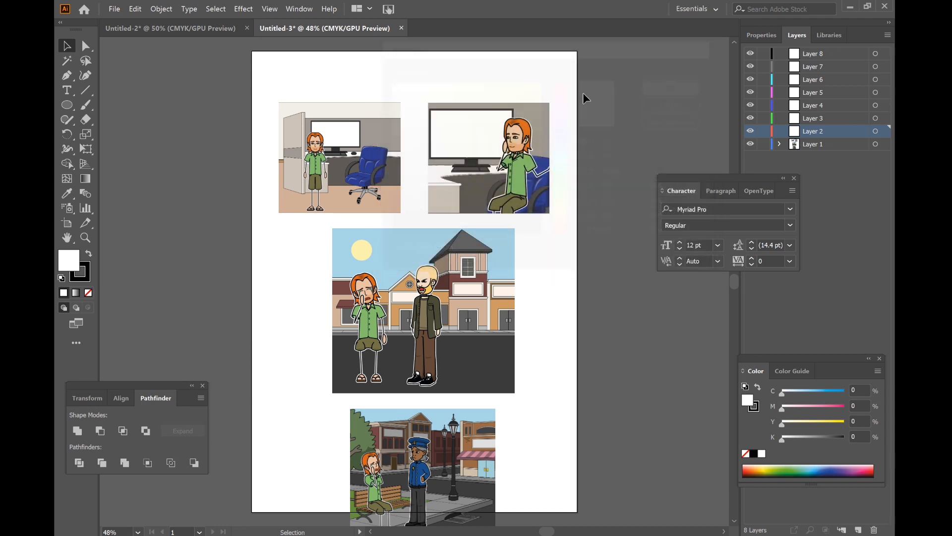
double_click(73, 264)
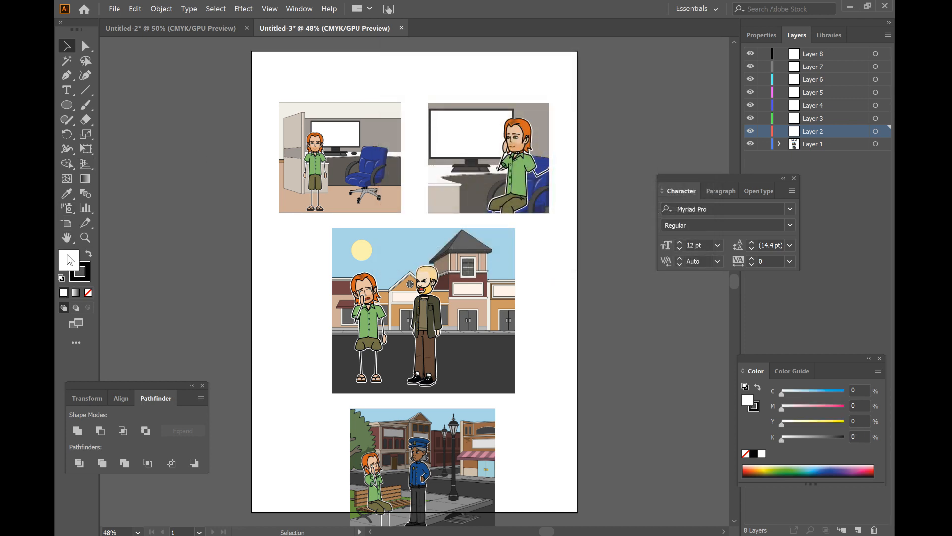
click(537, 81)
click(676, 85)
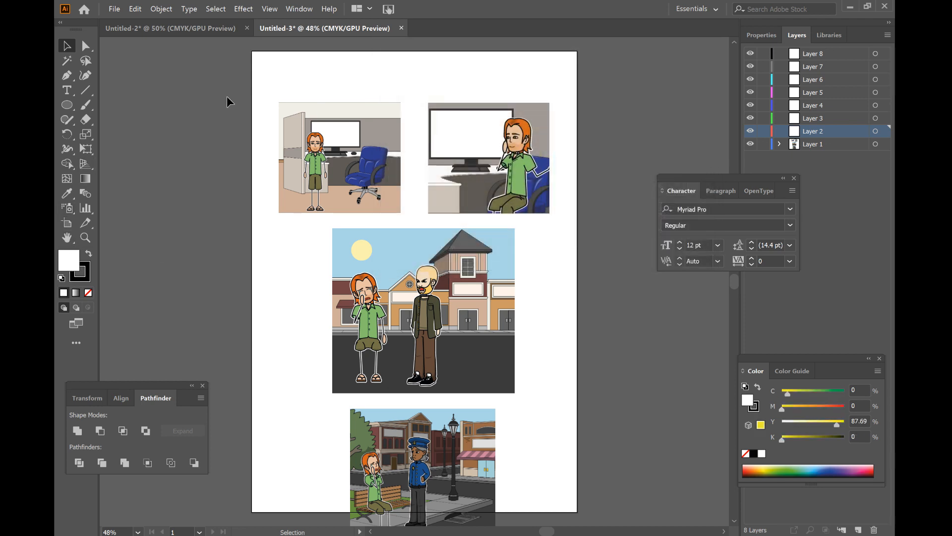
Draw a yellow background rectangle on Layer 2 that extends slightly beyond the artboard on all sides.
click(72, 104)
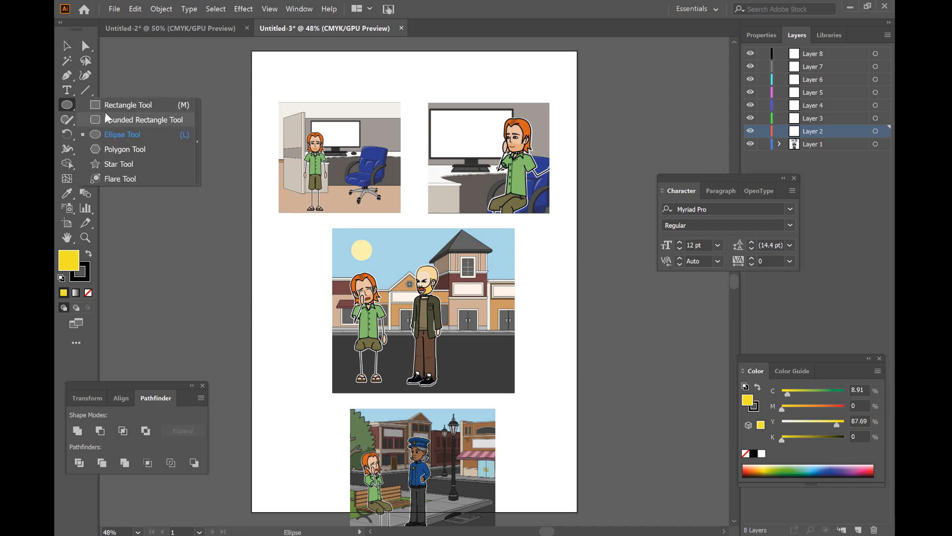
click(130, 104)
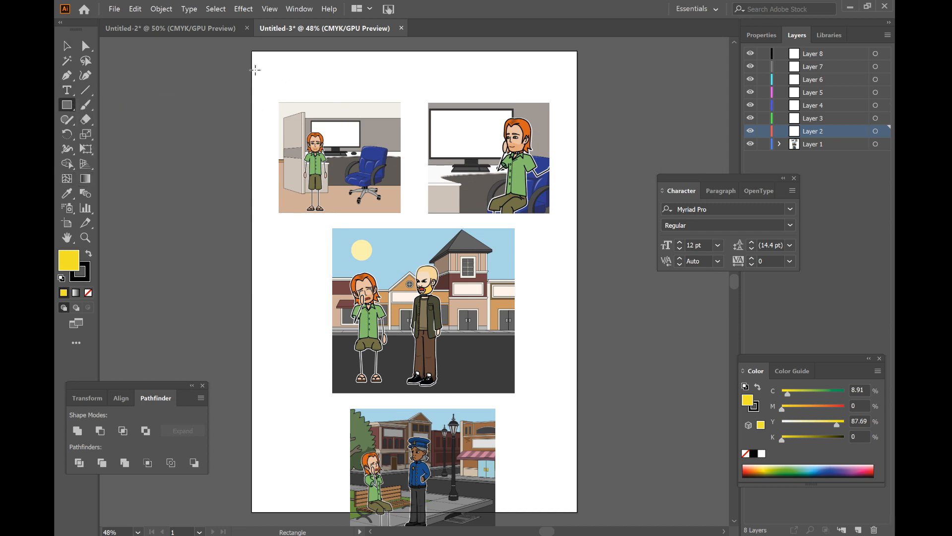
key(ctrl+minus)
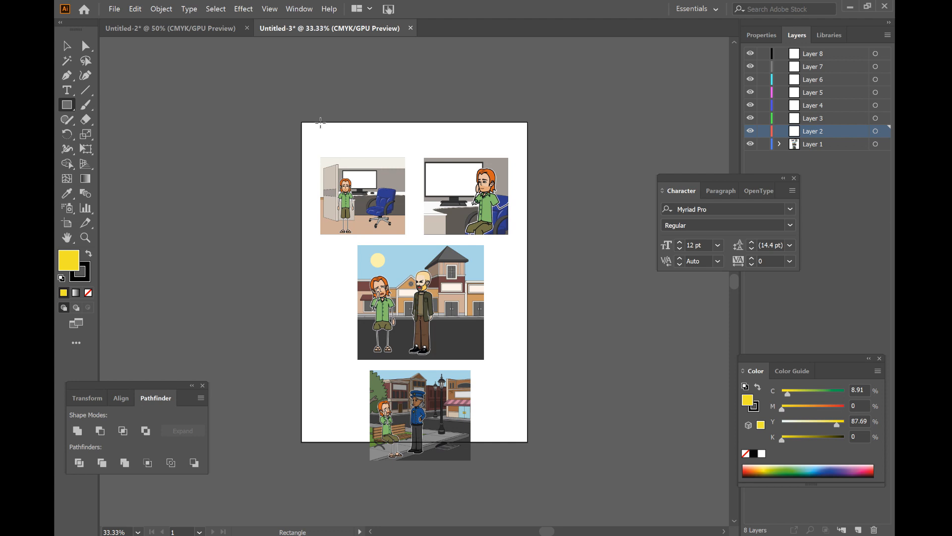
drag(298, 119, 533, 444)
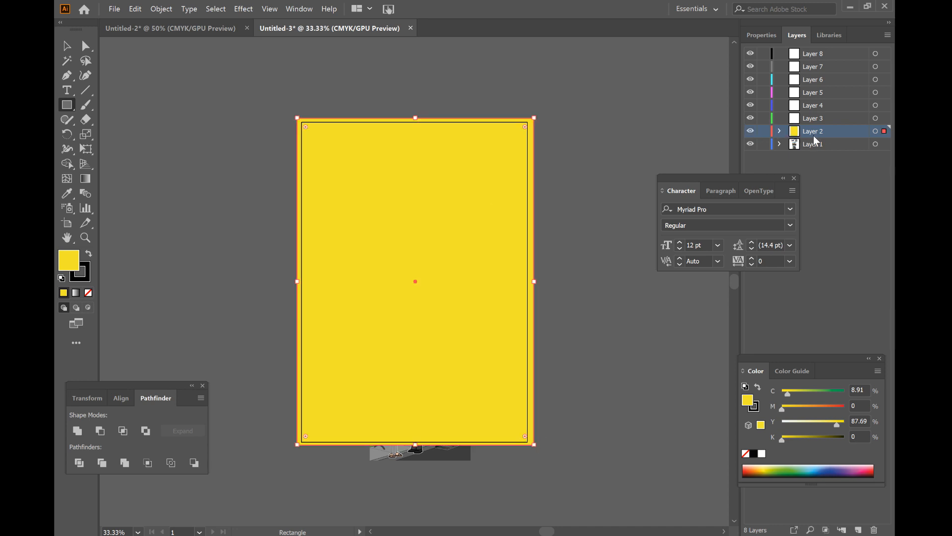
Move Layer 2 below Layer 1 so the yellow background sits behind the storyboard images.
drag(816, 141, 820, 150)
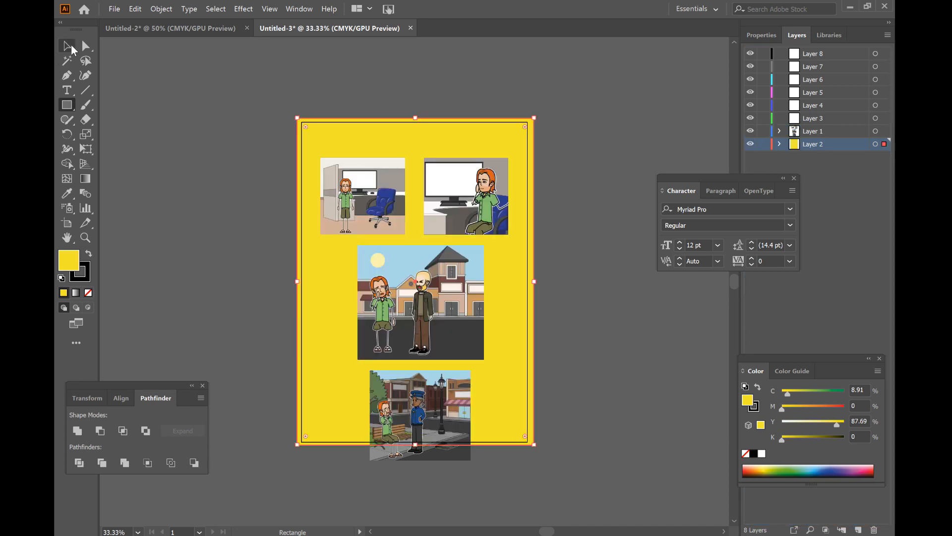
click(68, 46)
click(225, 111)
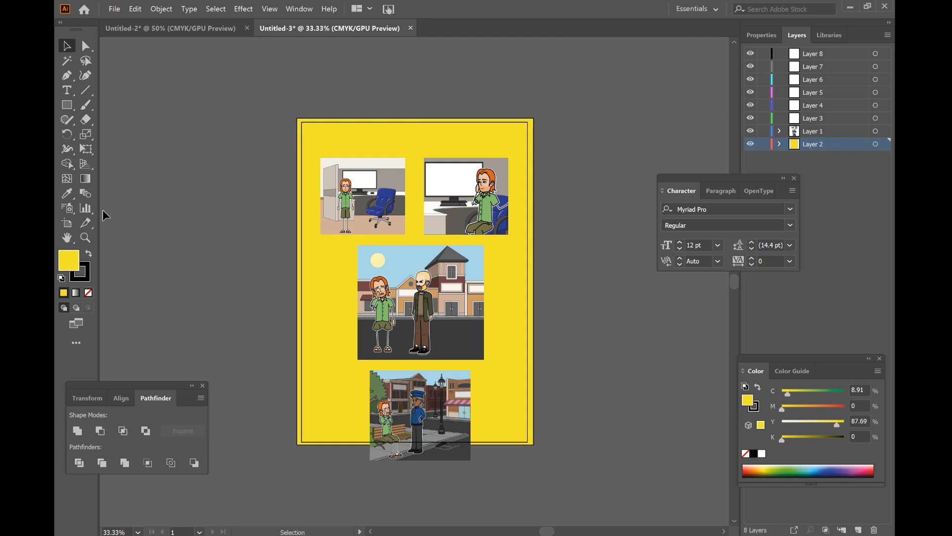
Draw a wide blue banner rectangle (C 93.08, M 74.8, Y 0, K 0) on Layer 2, above the two office scenes.
click(67, 105)
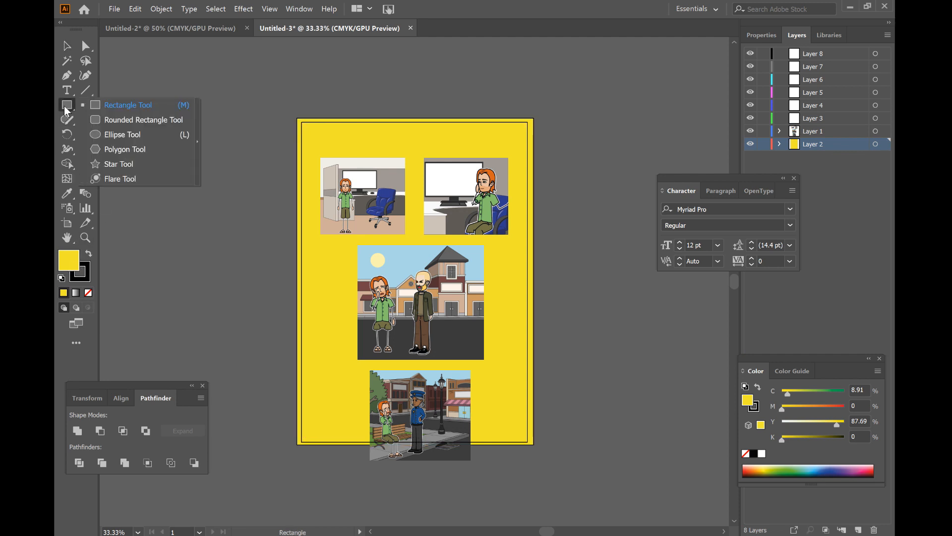
click(106, 109)
double_click(70, 263)
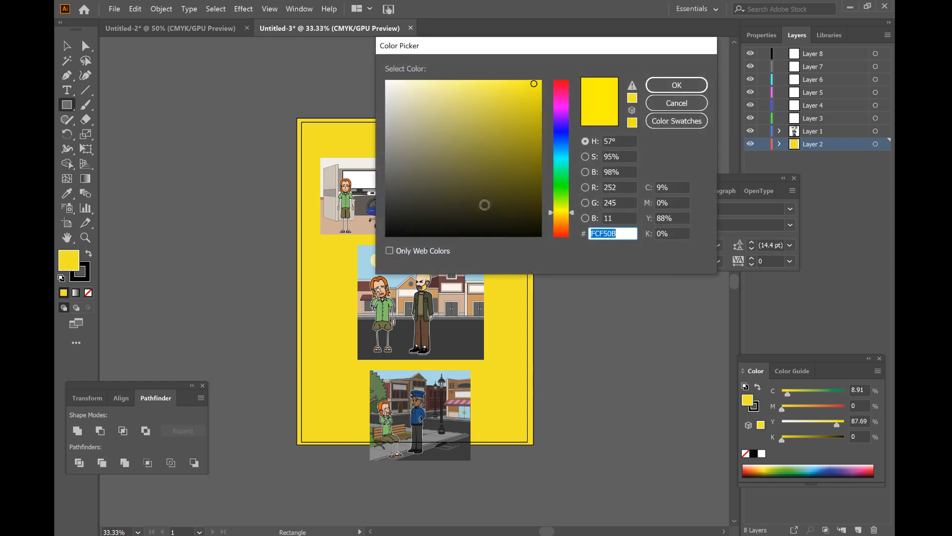
click(555, 133)
key(Return)
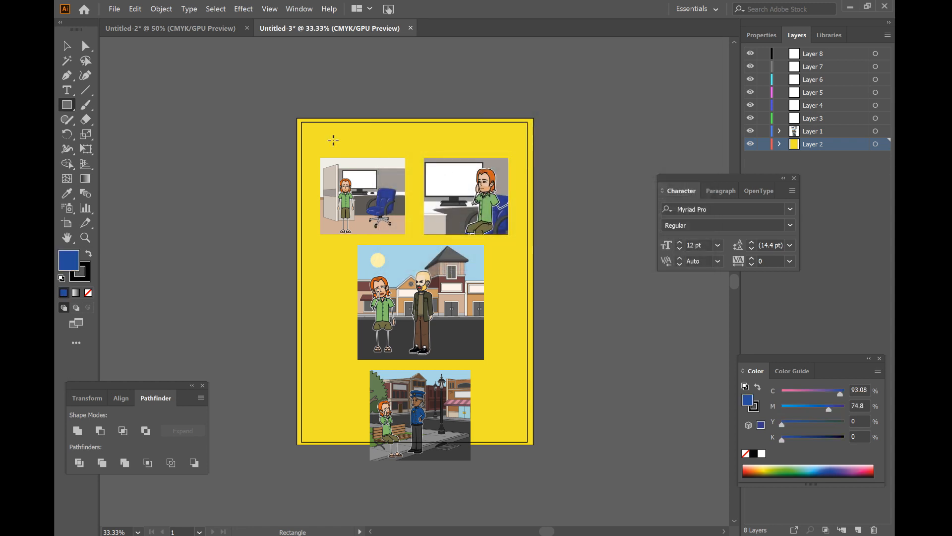
drag(342, 146, 518, 153)
mouse_move(314, 127)
mouse_down()
mouse_move(310, 139)
mouse_move(321, 129)
mouse_up()
click(67, 47)
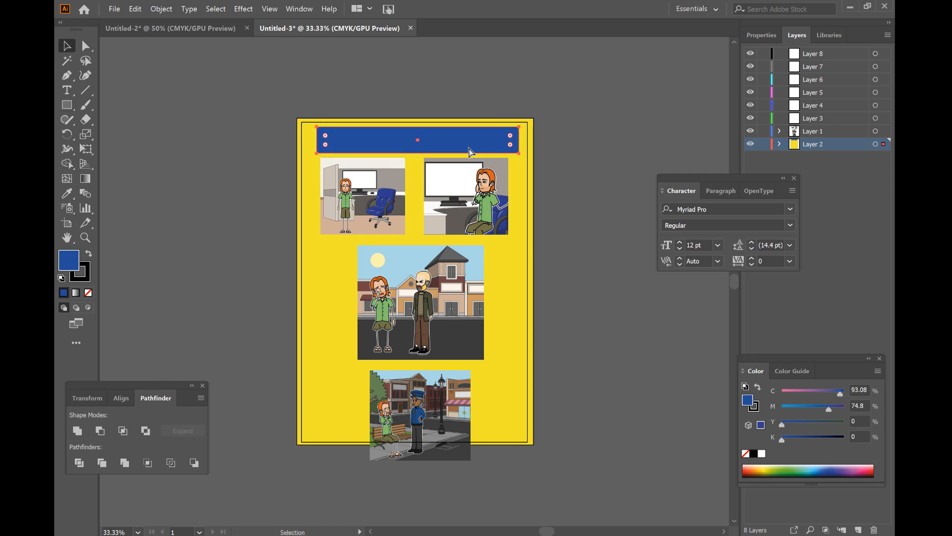
Widen the blue banner slightly at both ends.
key(ctrl+equal)
click(549, 181)
click(448, 290)
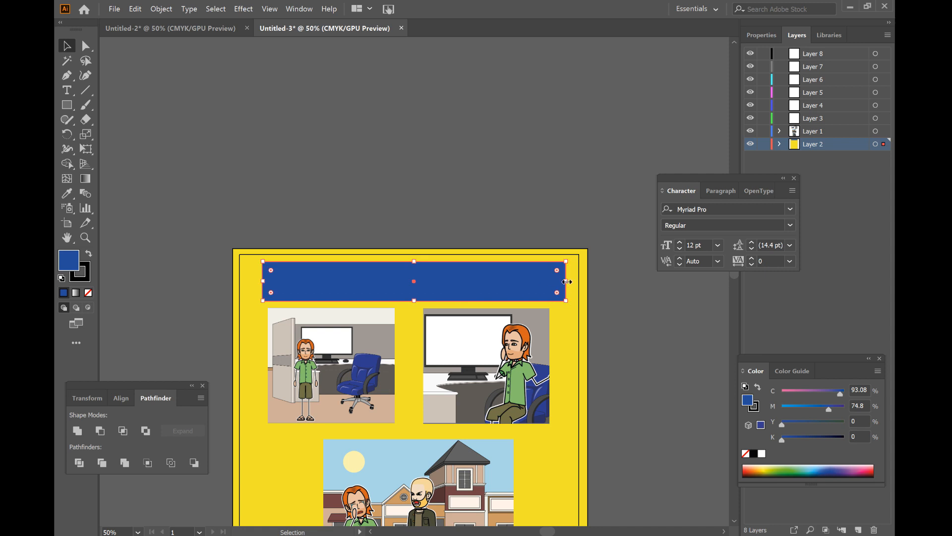
drag(568, 281, 574, 281)
drag(262, 282, 254, 282)
click(479, 186)
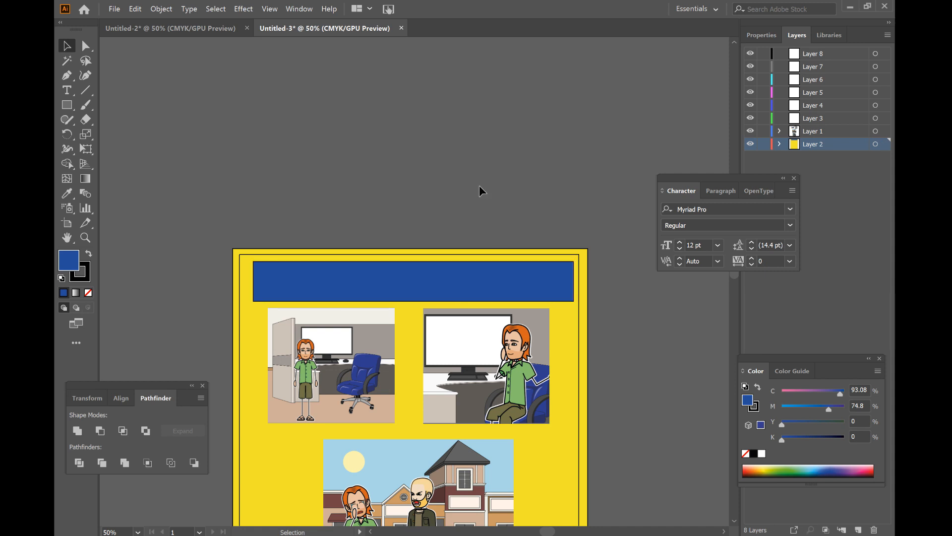
Nudge the blue banner slightly to the left to centre it on the page.
click(375, 285)
key(Left)
key(Left)
key(Left)
key(Left)
key(Left)
key(Left)
key(Left)
key(Left)
key(Left)
key(Left)
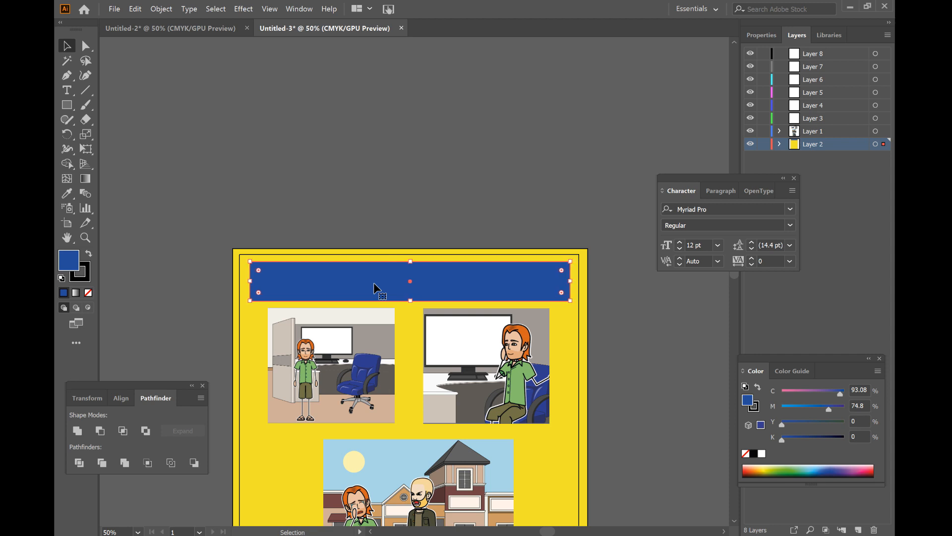
key(Left)
click(432, 171)
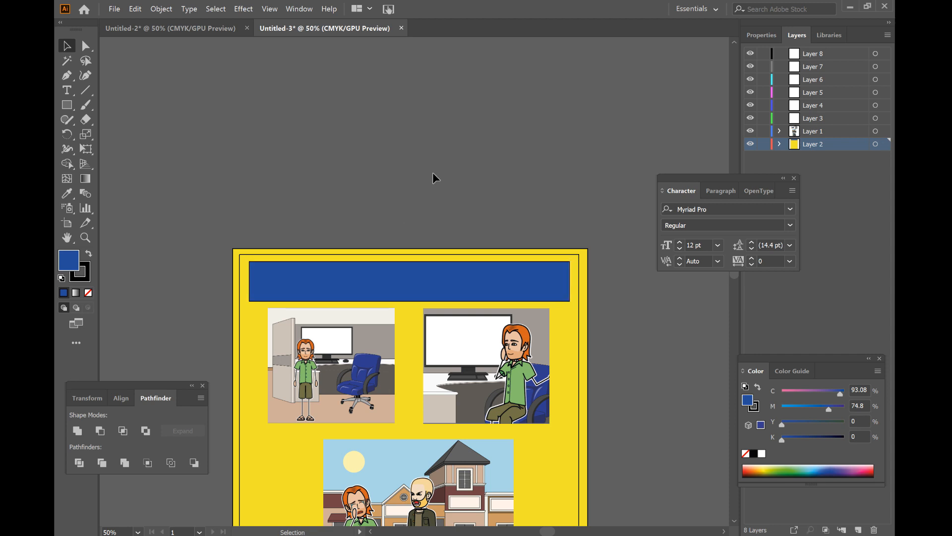
Draw a blue circle with the Ellipse tool on Layer 2, nearly as tall as the first office scene and aligned with it.
click(67, 106)
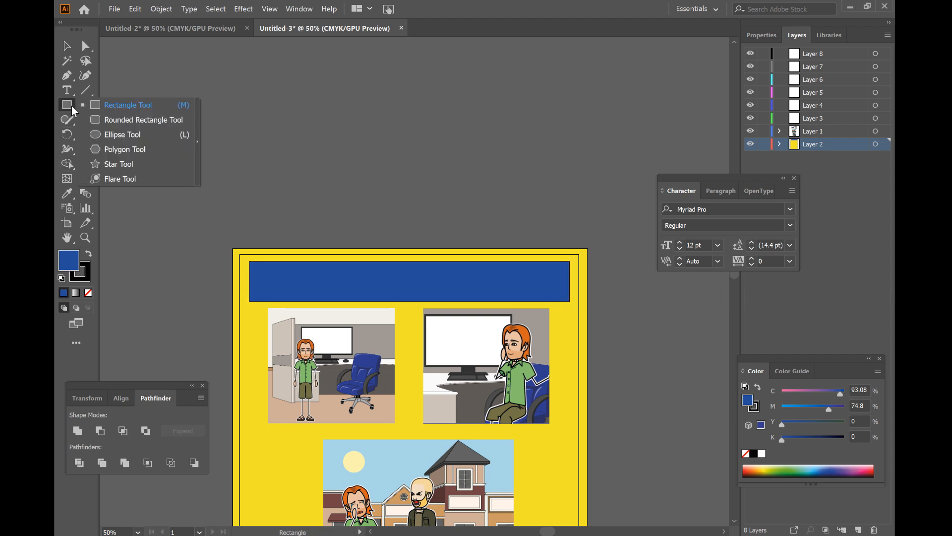
click(119, 135)
scroll(464, 213, down, 2)
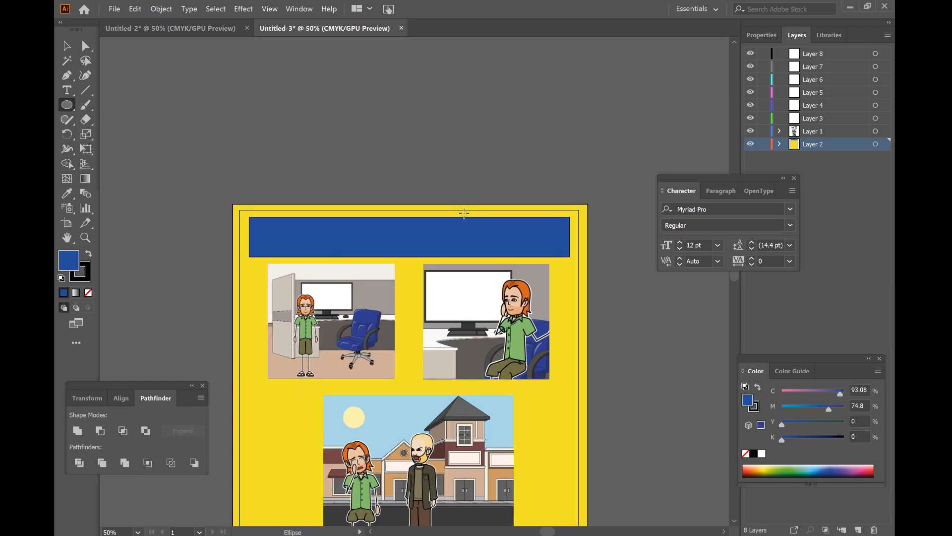
scroll(463, 214, down, 1)
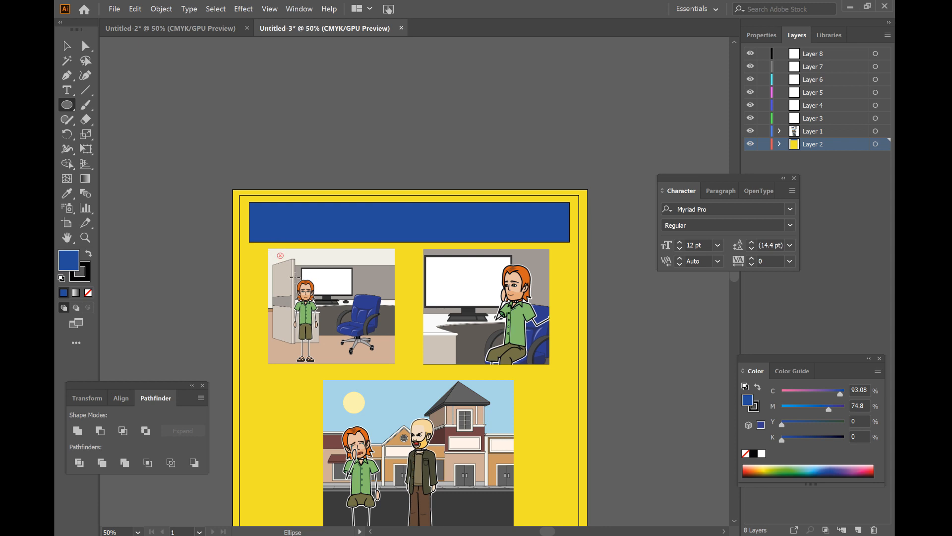
mouse_move(277, 253)
mouse_down()
mouse_move(342, 296)
mouse_move(392, 364)
mouse_up()
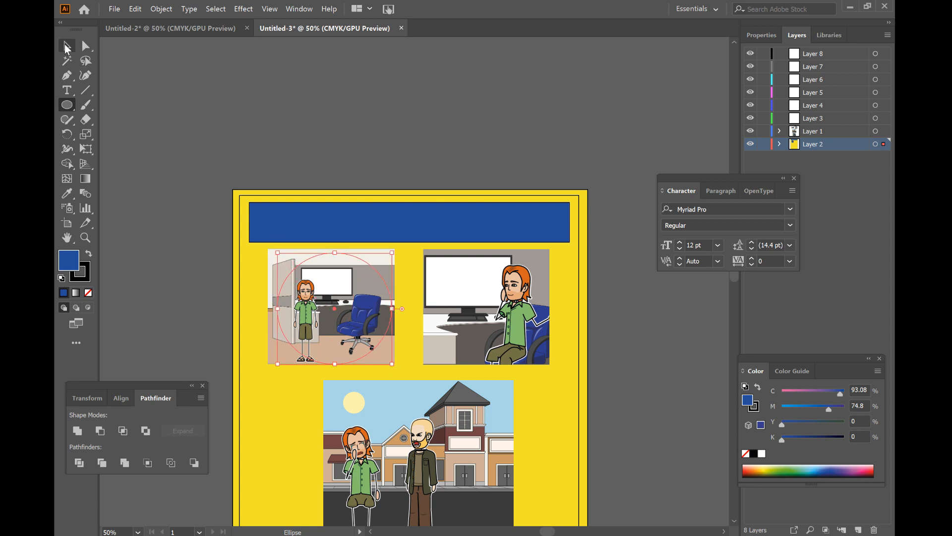
Shift the first office scene aside and cut the blue circle hidden beneath it.
click(67, 46)
click(352, 305)
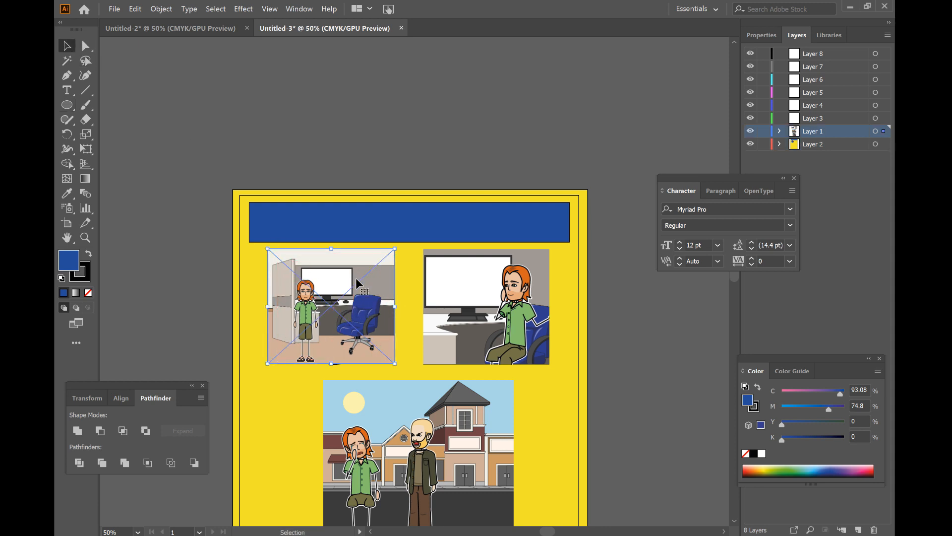
drag(344, 318, 410, 325)
click(294, 297)
key(Delete)
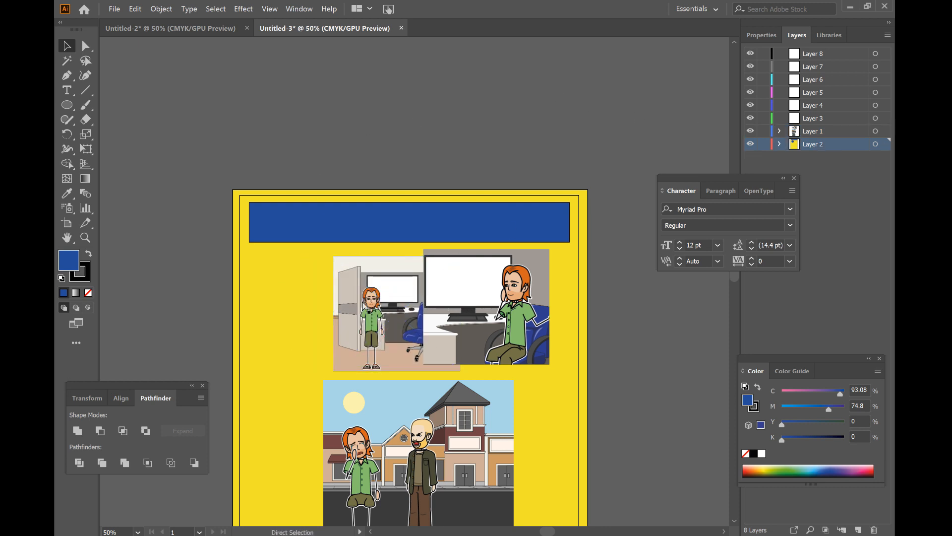
Return the first office scene to its place under the banner and paste the blue circle onto Layer 3.
click(369, 302)
drag(368, 301, 307, 294)
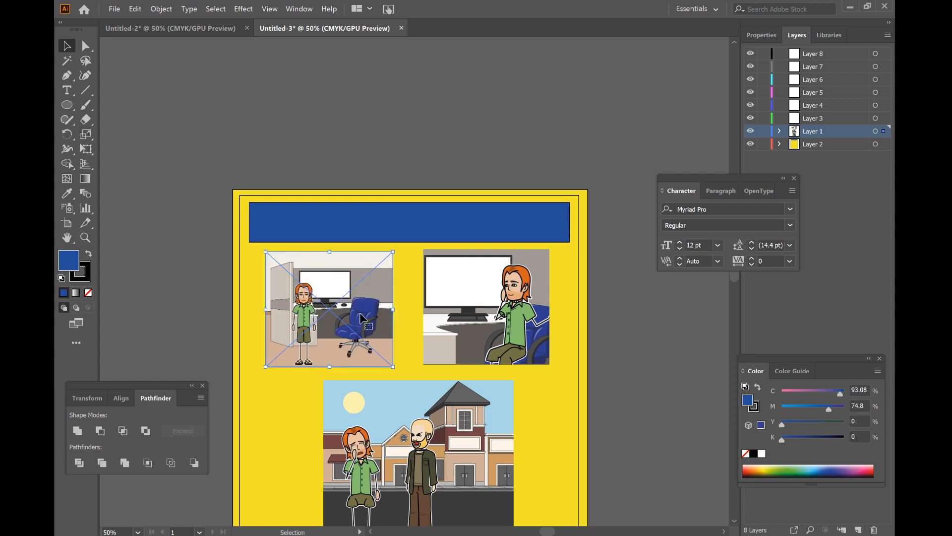
drag(360, 314, 359, 313)
click(820, 122)
key(ctrl+v)
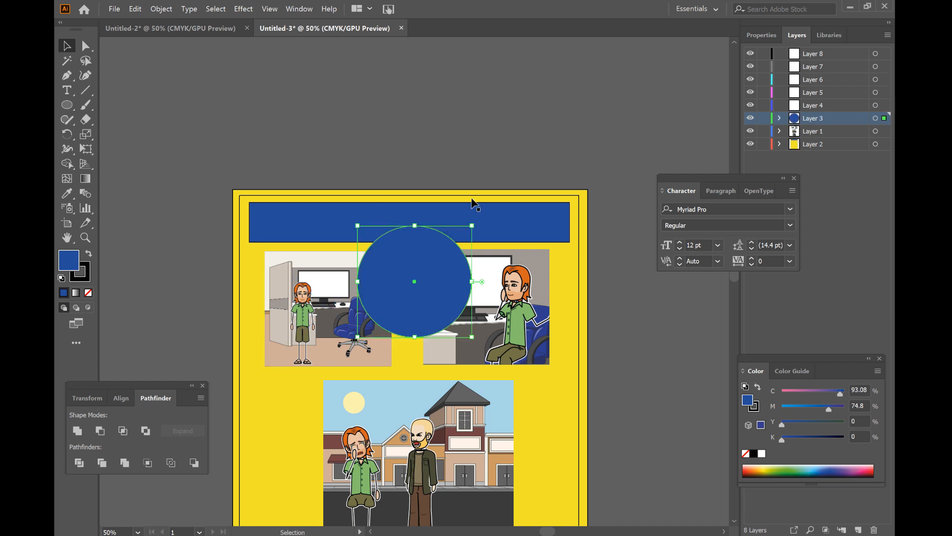
Transfer the blue banner from Layer 2 to Layer 3 and refit it across the page above the office scenes.
key(ctrl+shift+a)
ctrl+click(276, 239)
key(ctrl+x)
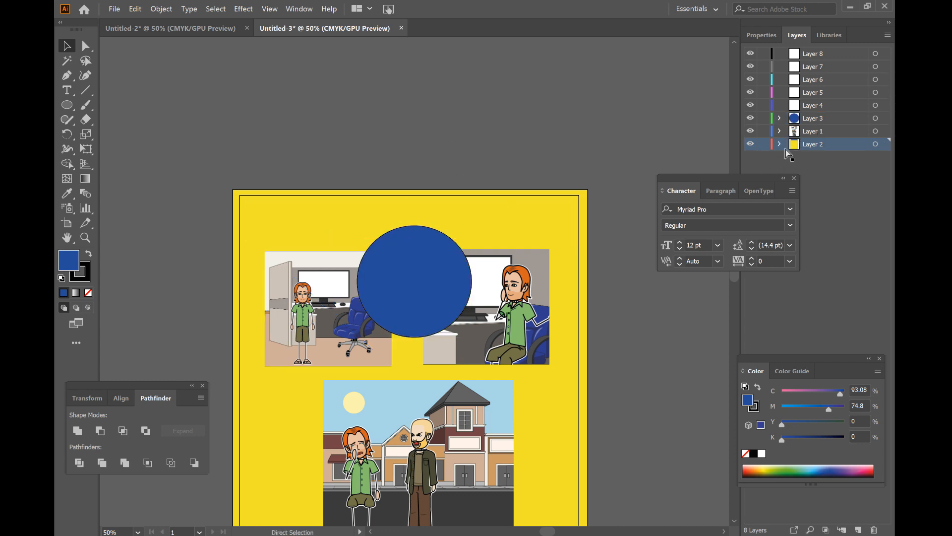
click(817, 117)
key(ctrl+v)
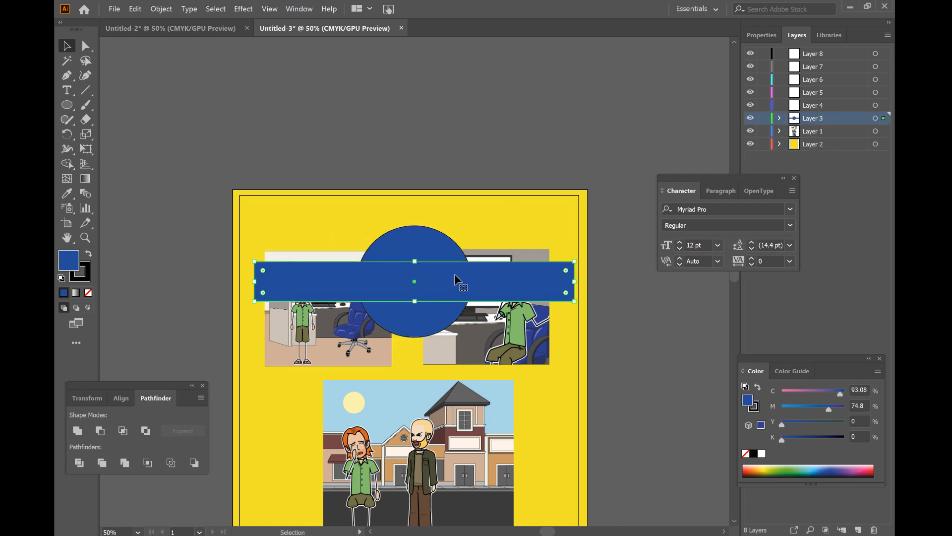
drag(454, 274, 453, 215)
drag(254, 224, 247, 223)
Place the blue circle over one office scene and a copy of it over the other.
drag(451, 275, 512, 291)
key(ctrl+c)
key(ctrl+v)
click(557, 389)
scroll(571, 361, down, 5)
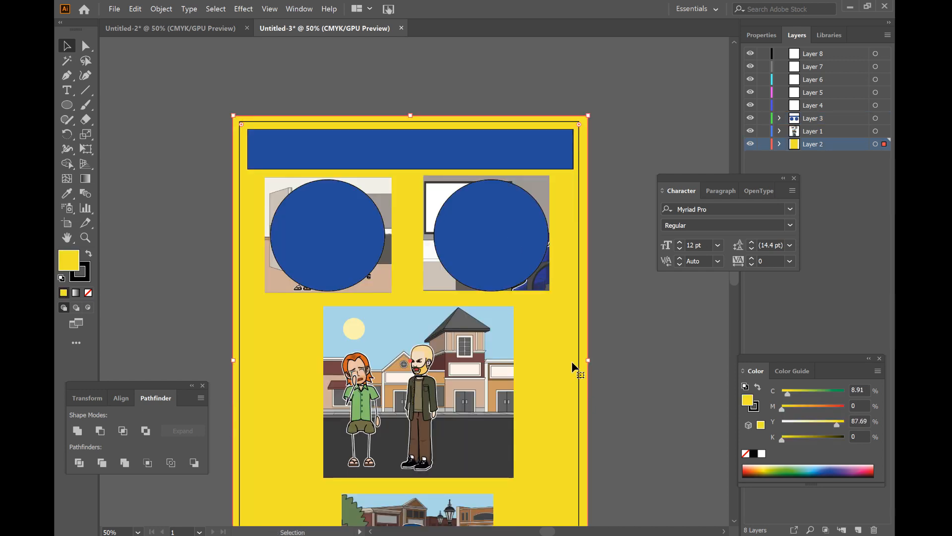
scroll(569, 356, down, 1)
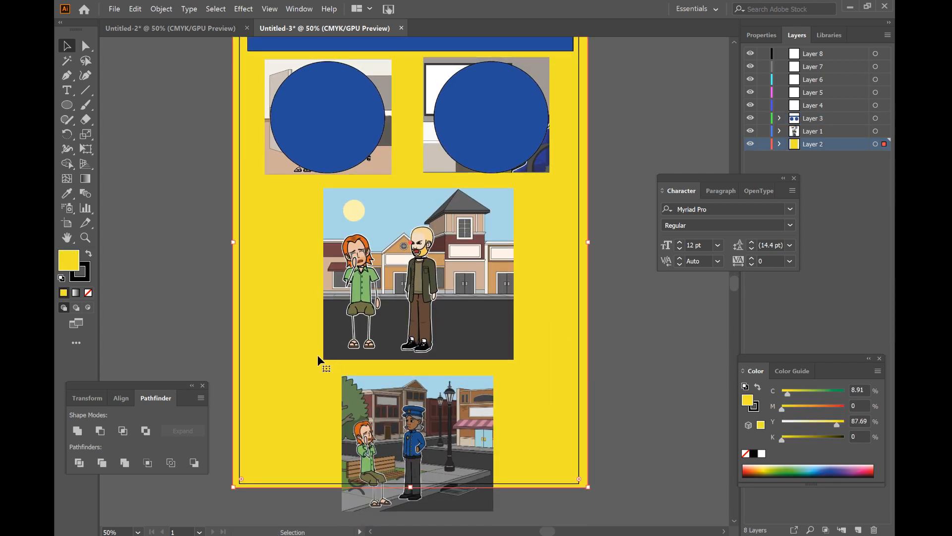
Draw a blue rounded rectangle on Layer 3 over the park bench scene, slightly narrower than the image.
click(327, 127)
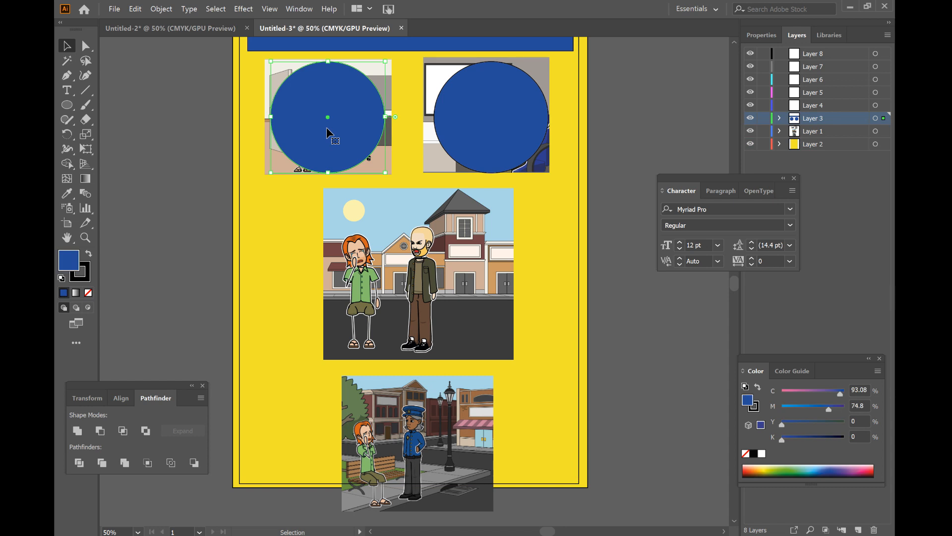
click(69, 106)
click(71, 106)
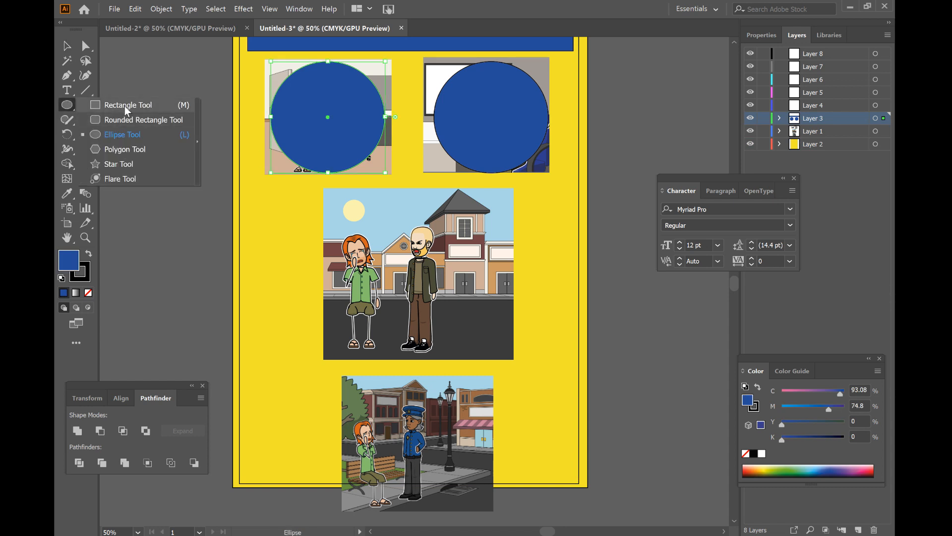
click(130, 120)
mouse_move(351, 389)
mouse_down()
mouse_move(409, 439)
mouse_move(485, 472)
mouse_up()
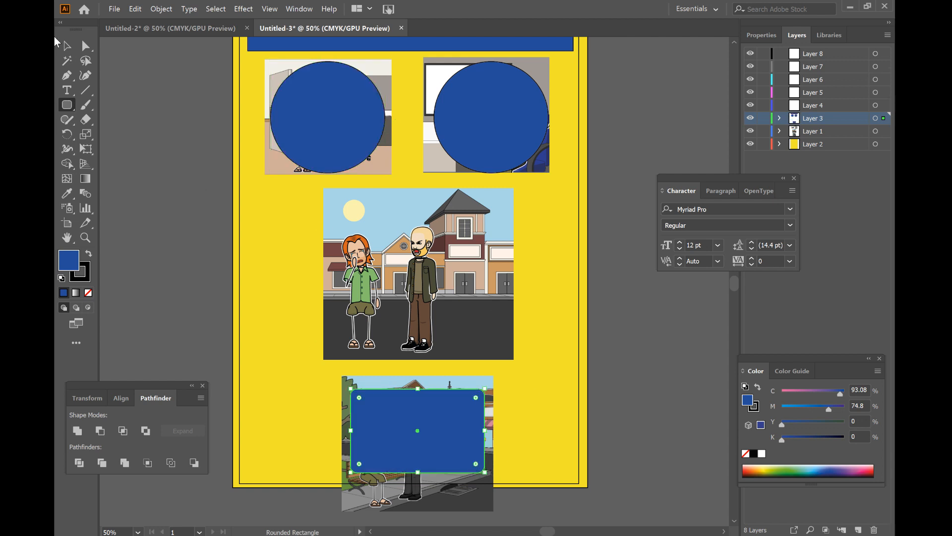
click(69, 46)
click(624, 304)
Nudge the circle over the second office scene up slightly to centre it vertically on the image.
scroll(623, 304, up, 1)
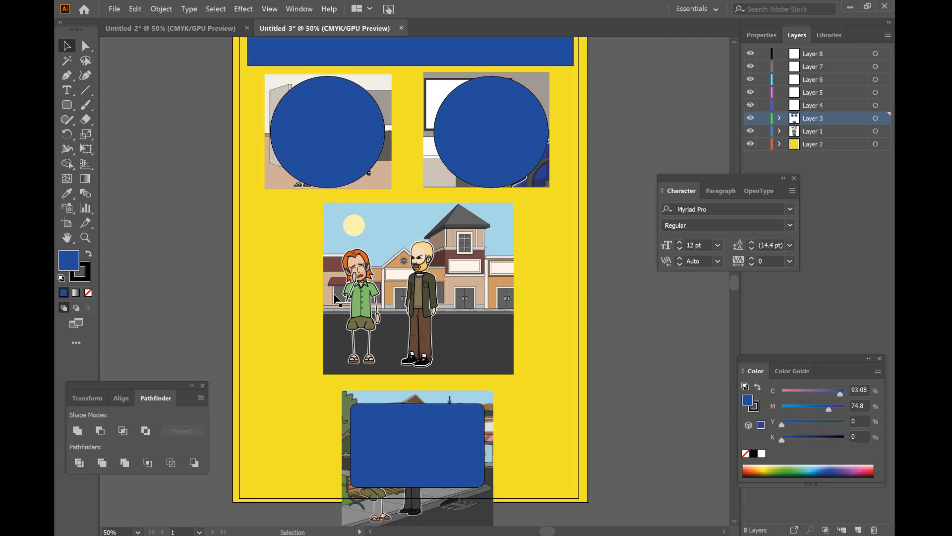
click(516, 126)
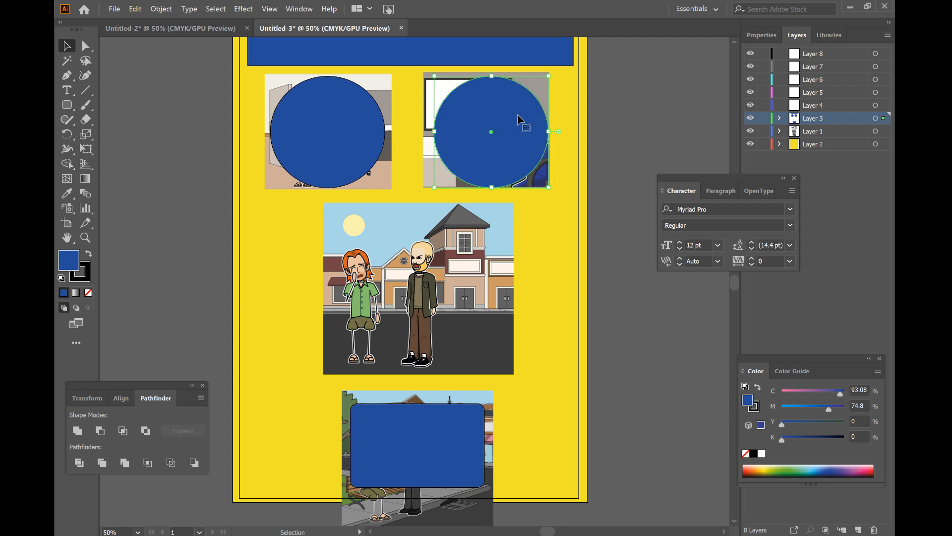
key(Up)
key(Up)
key(Up)
key(Up)
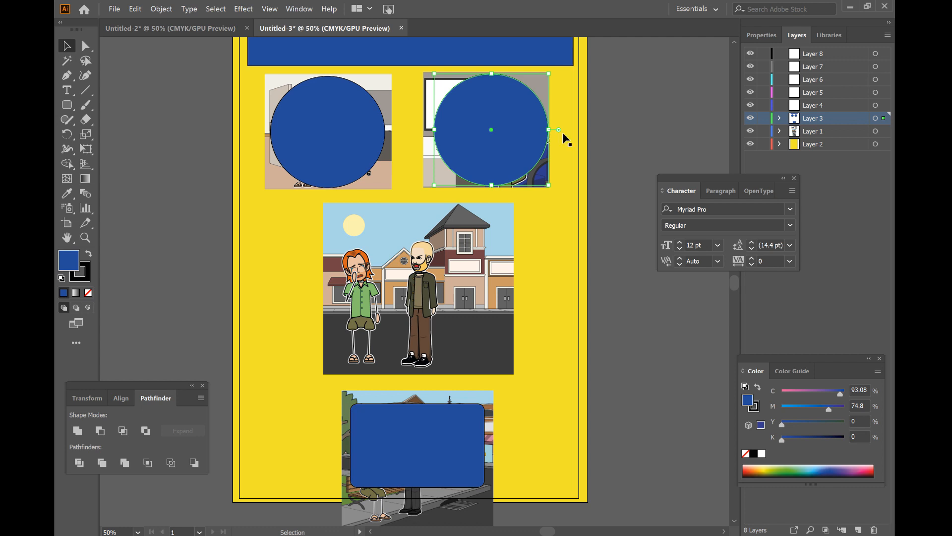
click(626, 150)
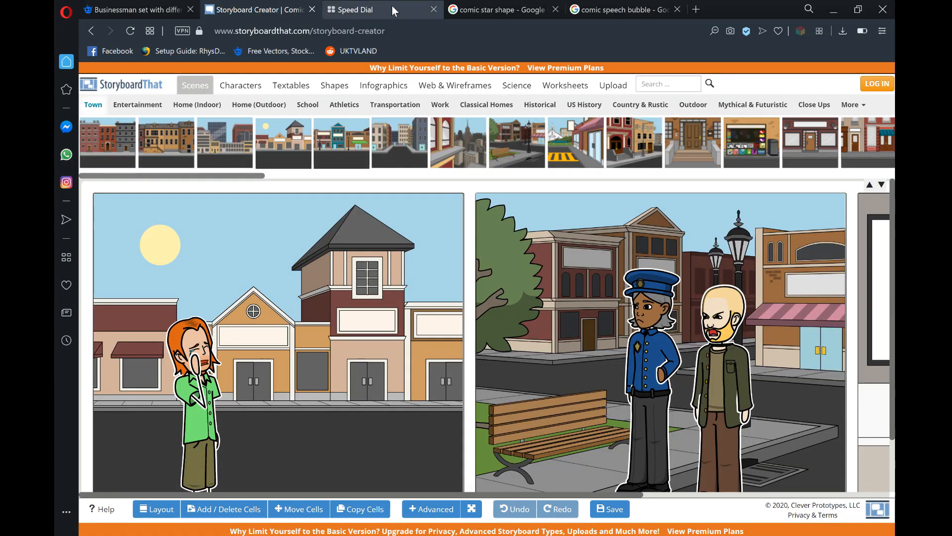
Copy the yellow starburst image from the browser's comic star shape search and paste it into the Illustrator page on Layer 3.
click(500, 10)
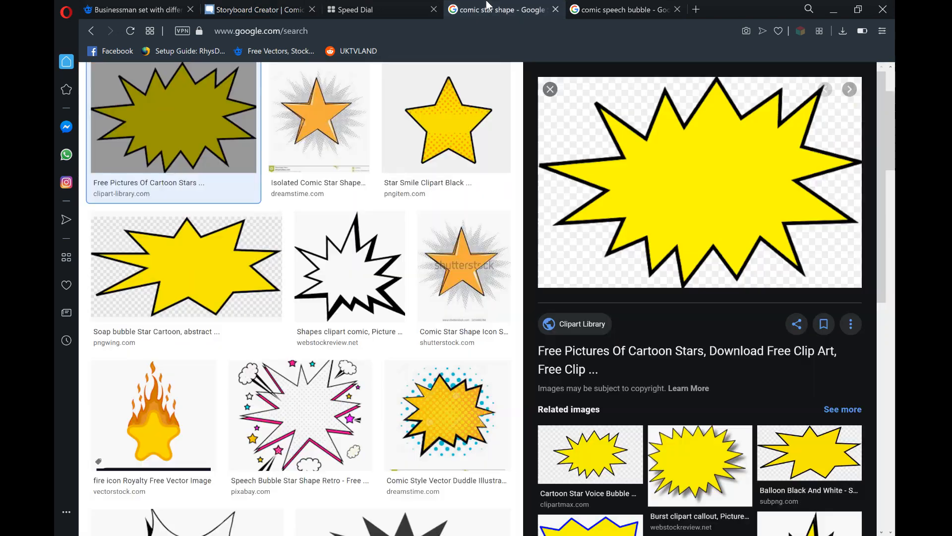
right_click(639, 171)
click(760, 315)
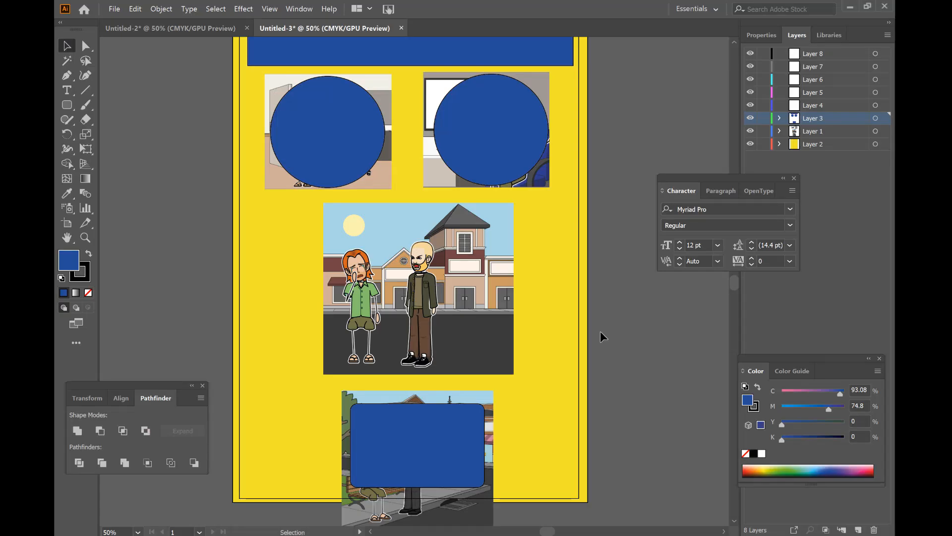
key(ctrl+v)
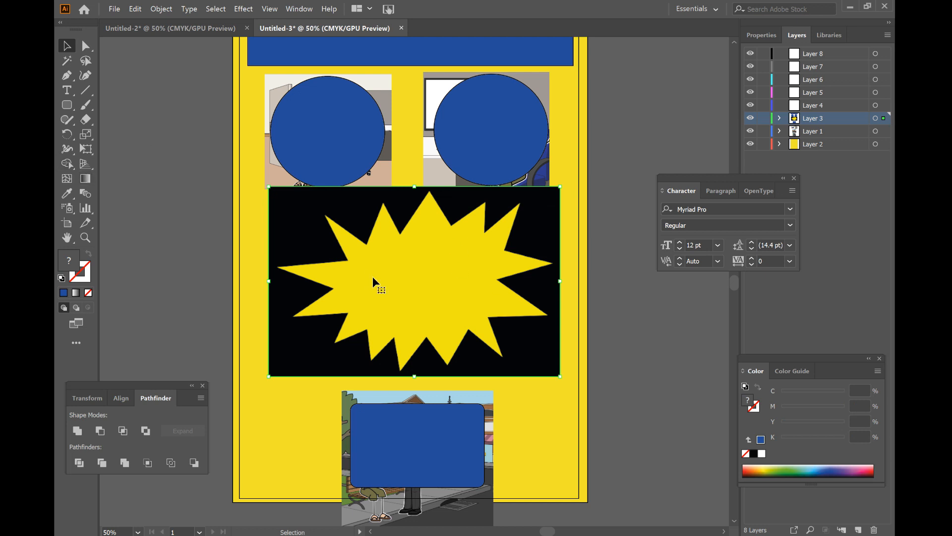
Scale the starburst image down to about the shopfront scene's width and position it over that scene.
drag(559, 187, 468, 246)
drag(411, 305, 457, 289)
drag(310, 293, 321, 295)
click(118, 130)
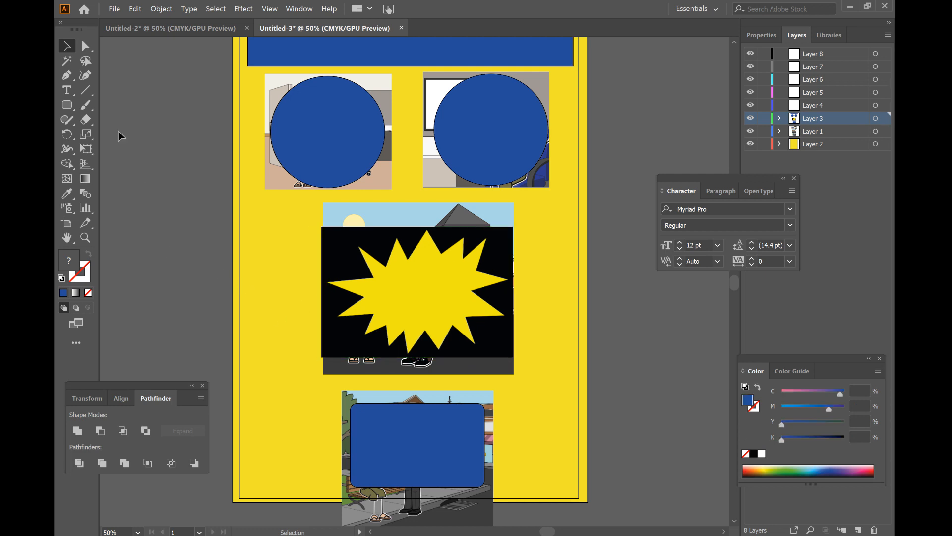
Trace the yellow starburst's outline point by point with the Pen tool into a closed blue shape on Layer 3.
click(67, 75)
click(396, 238)
click(406, 258)
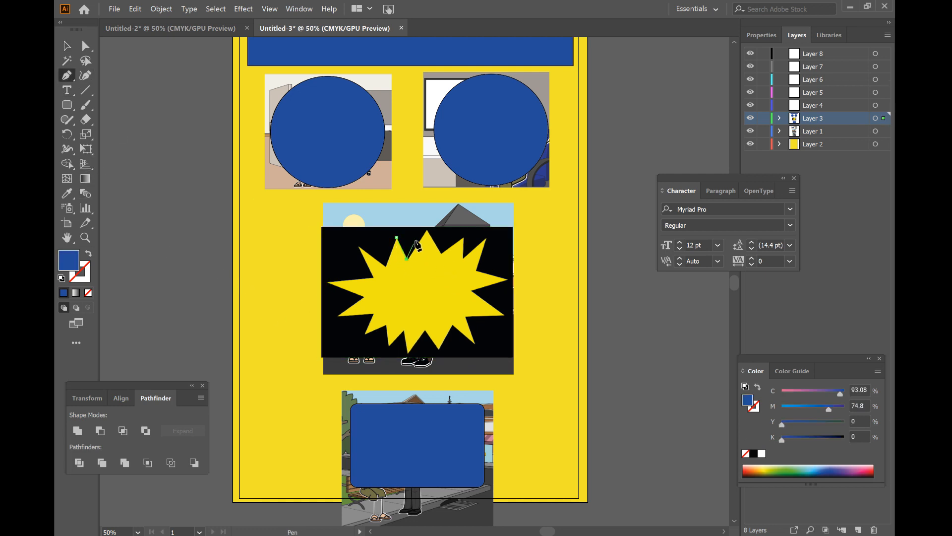
click(426, 232)
click(442, 253)
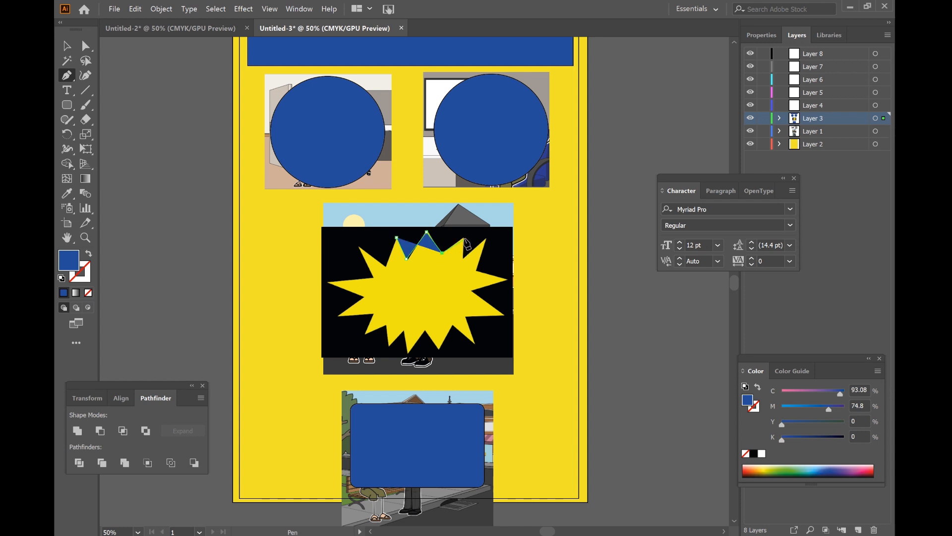
click(464, 236)
click(463, 258)
click(485, 238)
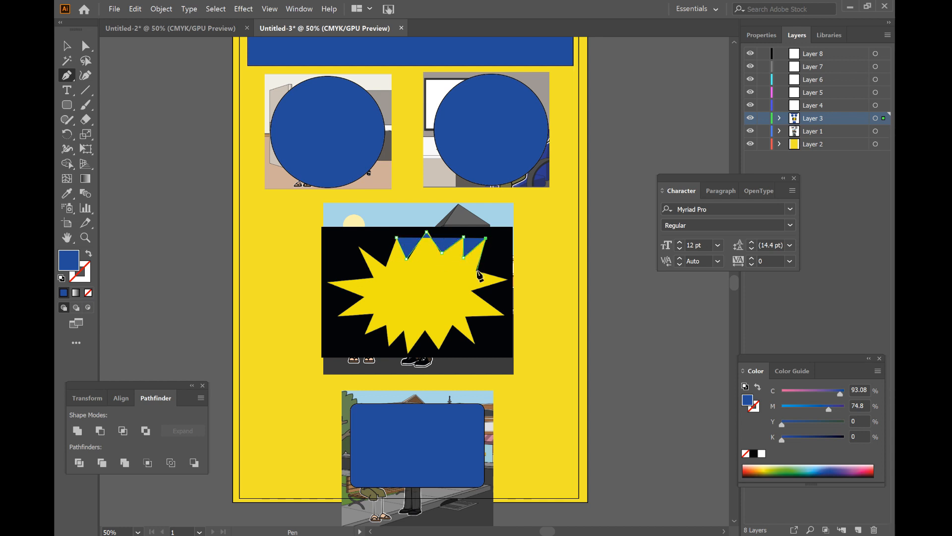
click(507, 280)
click(472, 289)
click(505, 318)
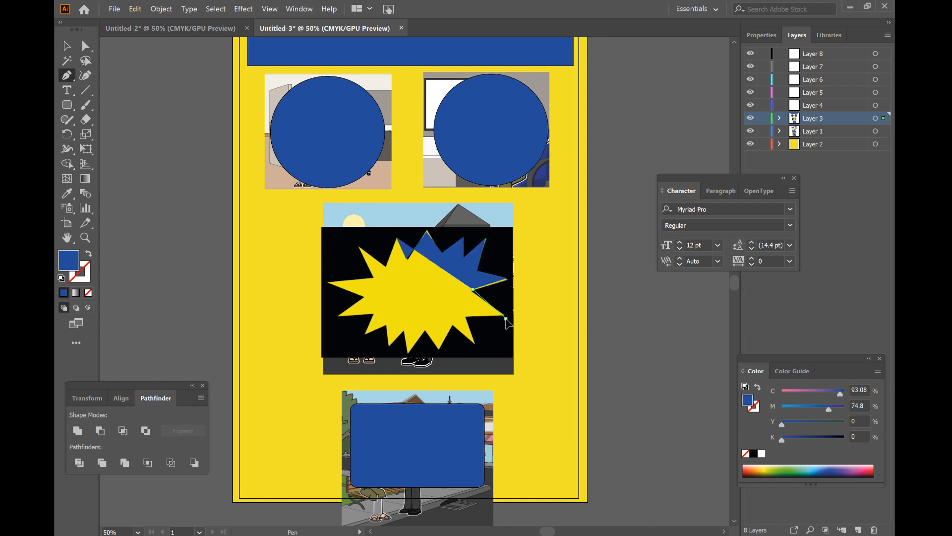
click(466, 315)
click(473, 345)
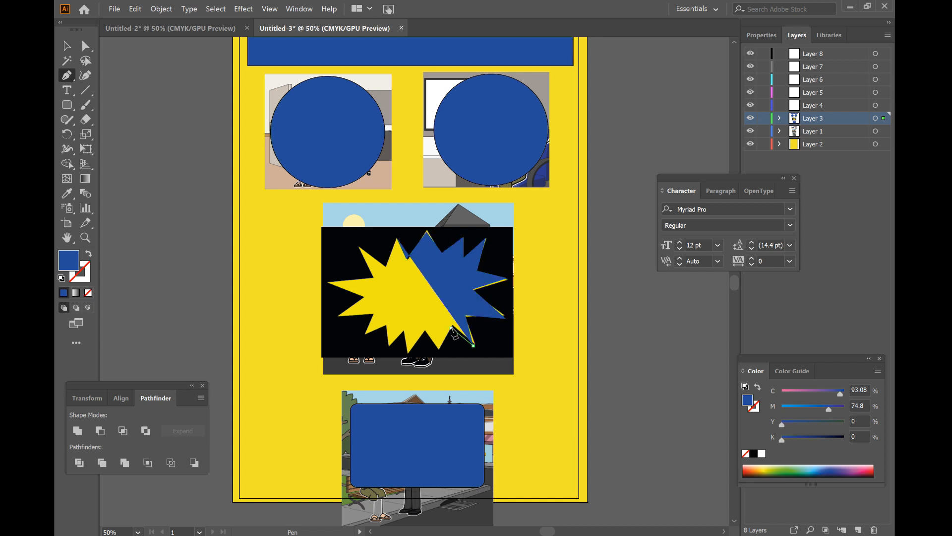
click(451, 328)
click(437, 349)
click(425, 328)
click(404, 345)
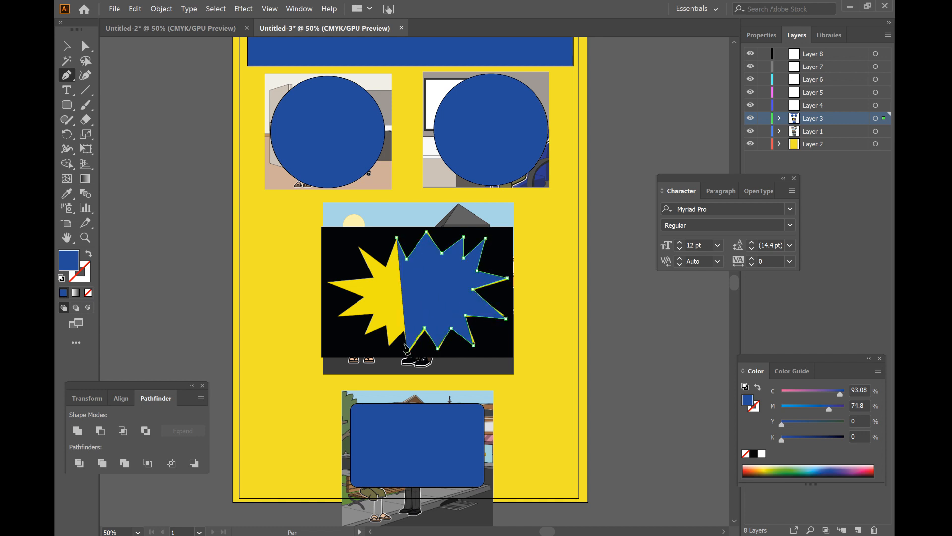
click(403, 330)
click(389, 346)
click(386, 329)
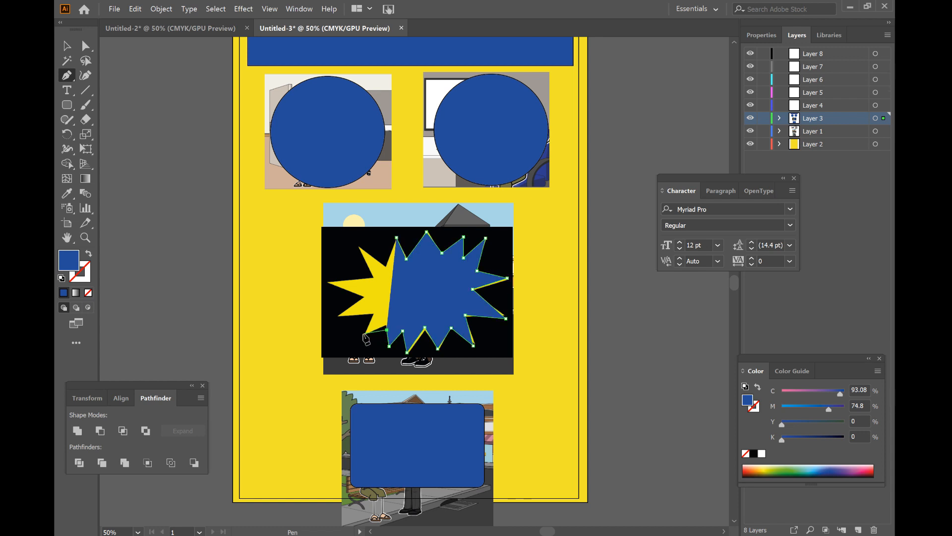
click(364, 333)
click(337, 316)
click(367, 298)
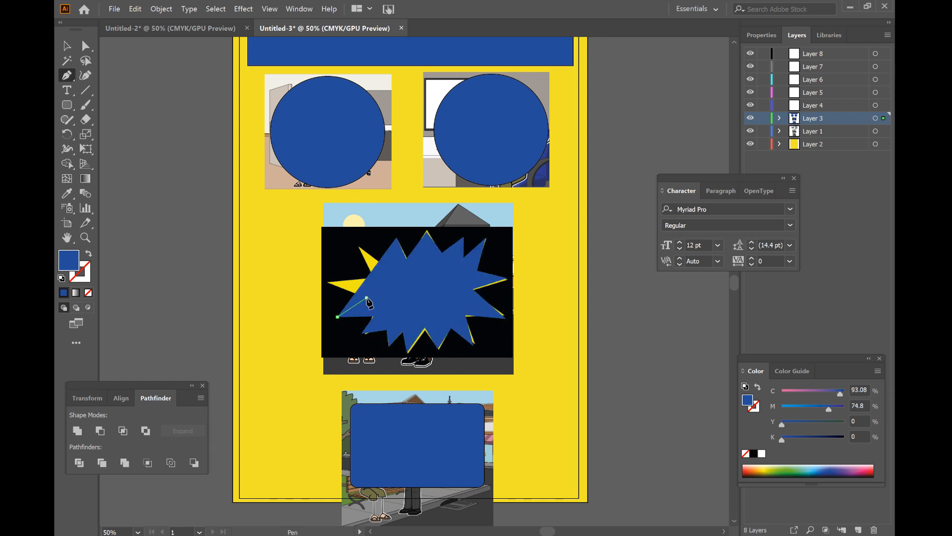
click(327, 283)
click(375, 278)
click(358, 244)
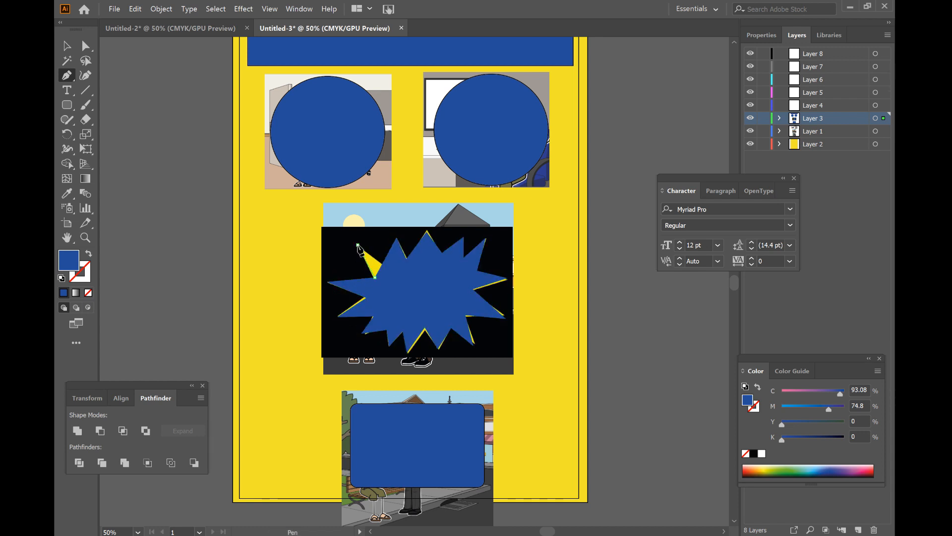
click(383, 265)
click(396, 237)
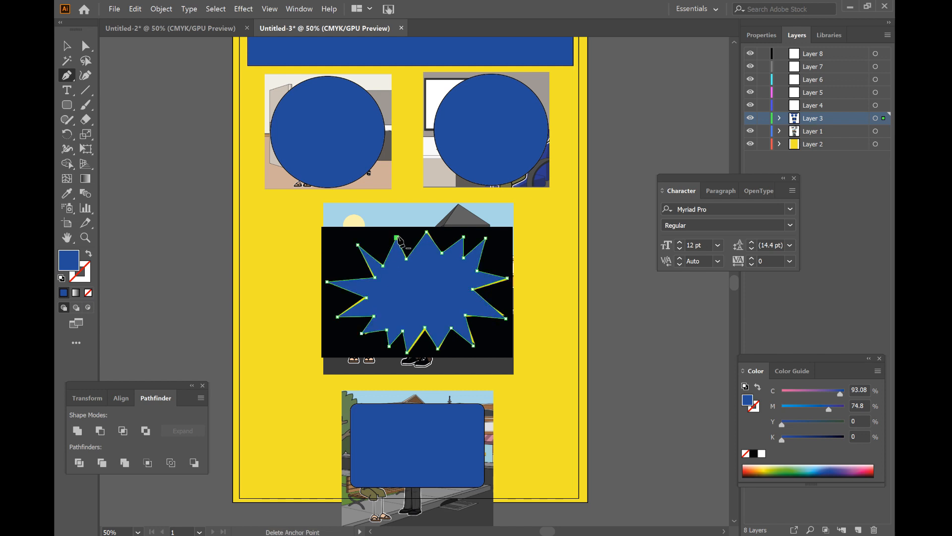
Move the traced blue starburst off its reference and delete the pasted black-backed starburst image.
key(v)
drag(425, 300, 429, 256)
click(367, 273)
key(Delete)
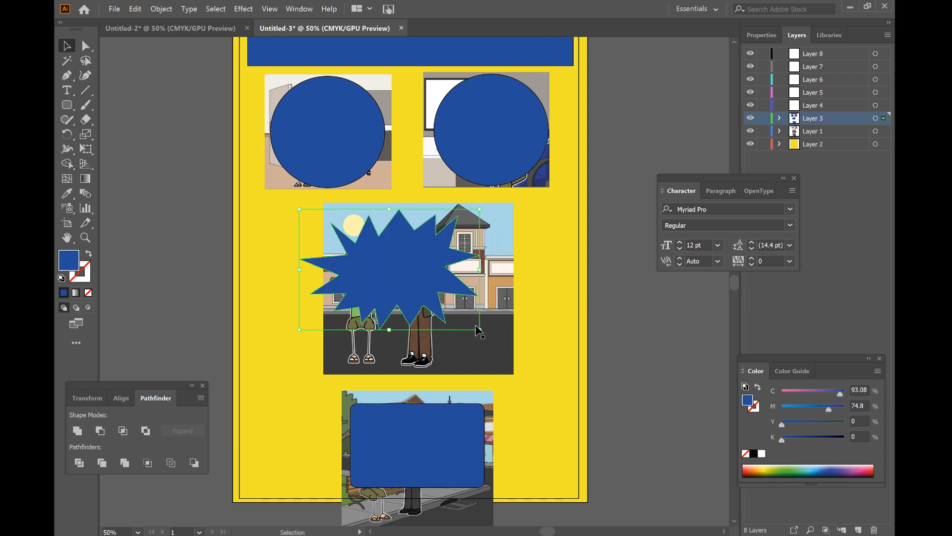
Enlarge the blue starburst to slightly wider than the shopfront scene and position it centrally over that image.
drag(482, 331, 491, 335)
mouse_move(429, 283)
mouse_down()
mouse_move(438, 291)
mouse_move(433, 283)
mouse_up()
drag(492, 272, 505, 272)
drag(436, 286, 430, 289)
drag(499, 333, 506, 340)
click(571, 366)
click(427, 358)
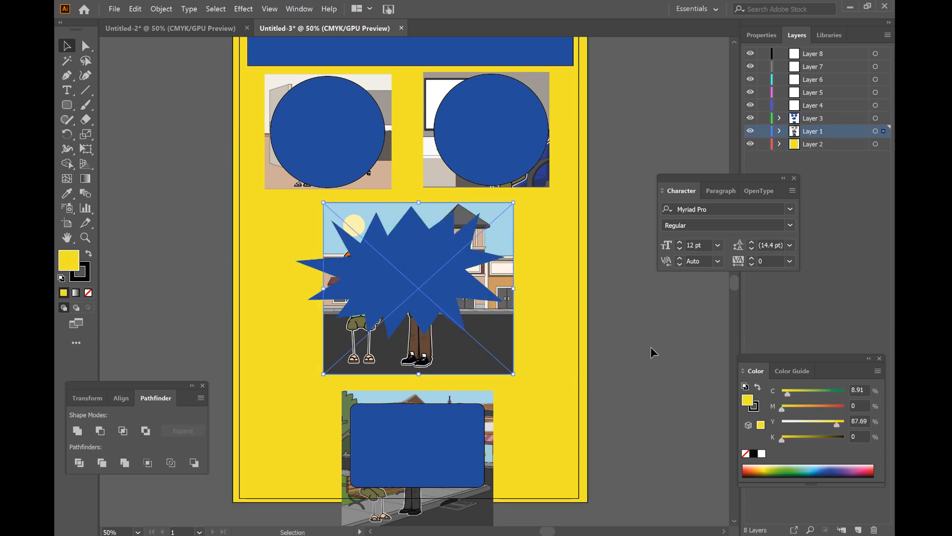
click(695, 352)
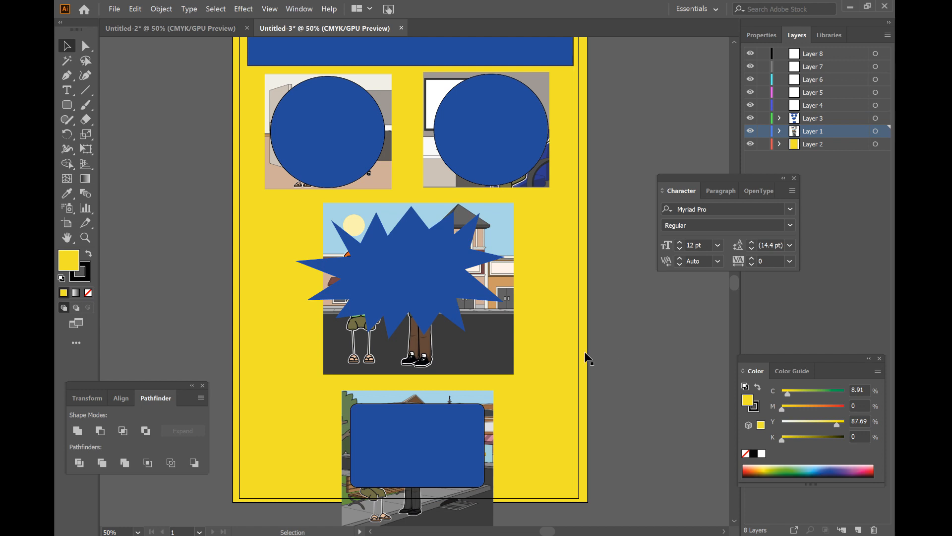
drag(411, 268, 428, 275)
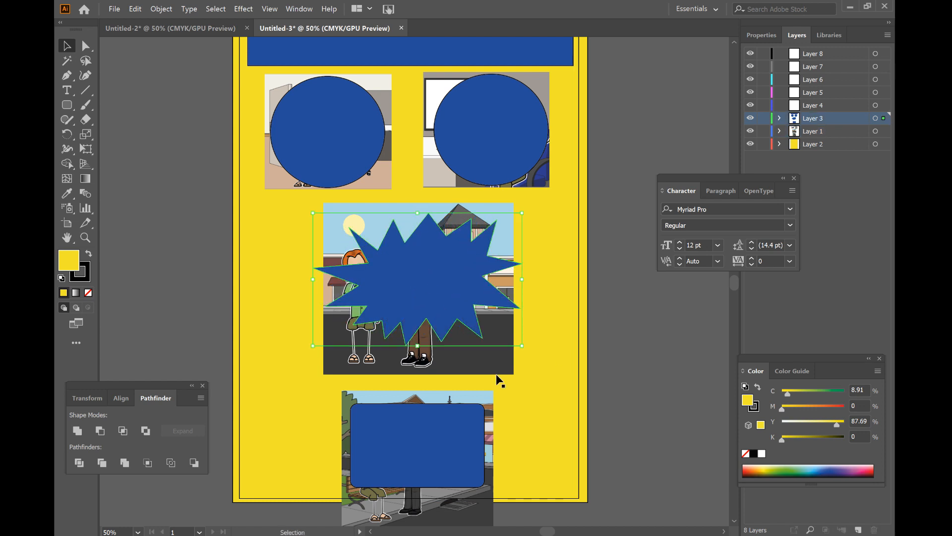
click(491, 368)
Subtract the starburst, rounded rectangle, both circles and title banner from the yellow background with Pathfinder's Minus Front.
click(430, 288)
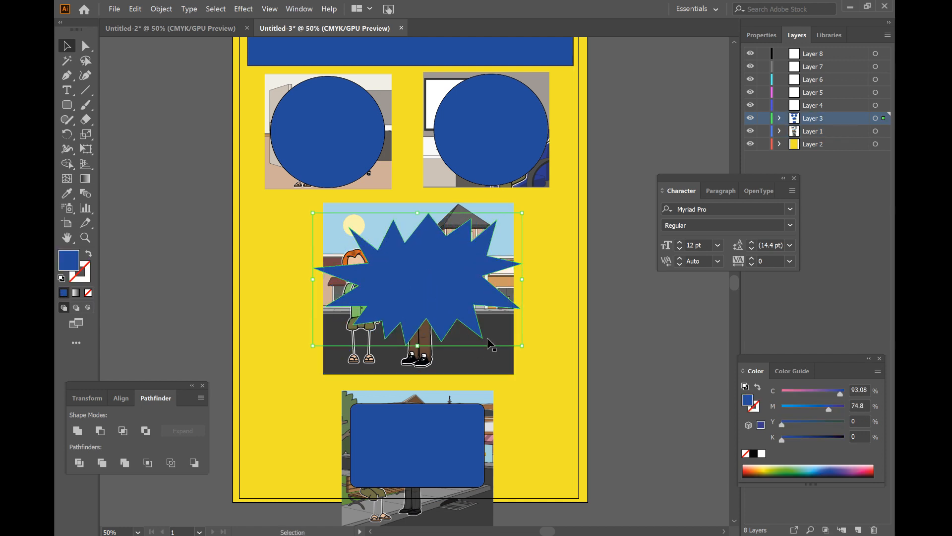
shift+click(414, 437)
shift+click(494, 178)
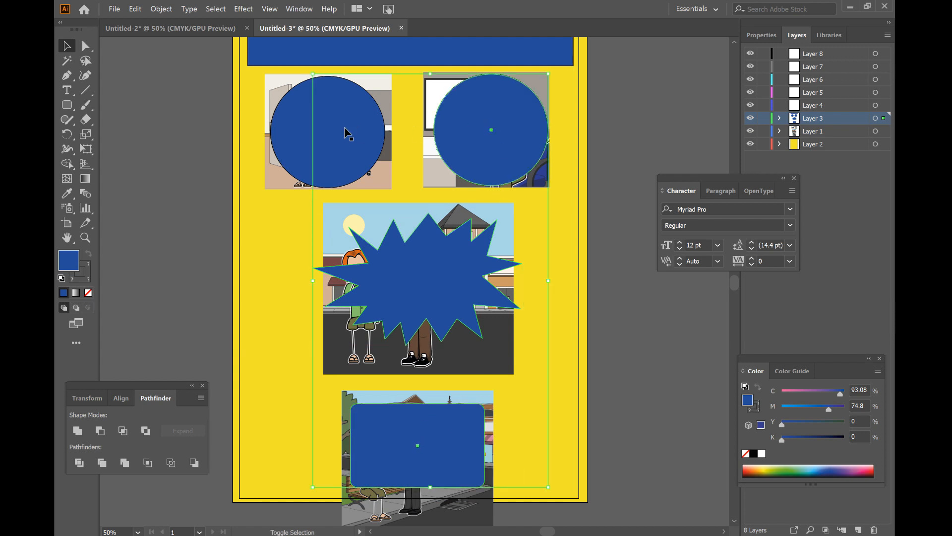
shift+click(346, 133)
shift+click(392, 62)
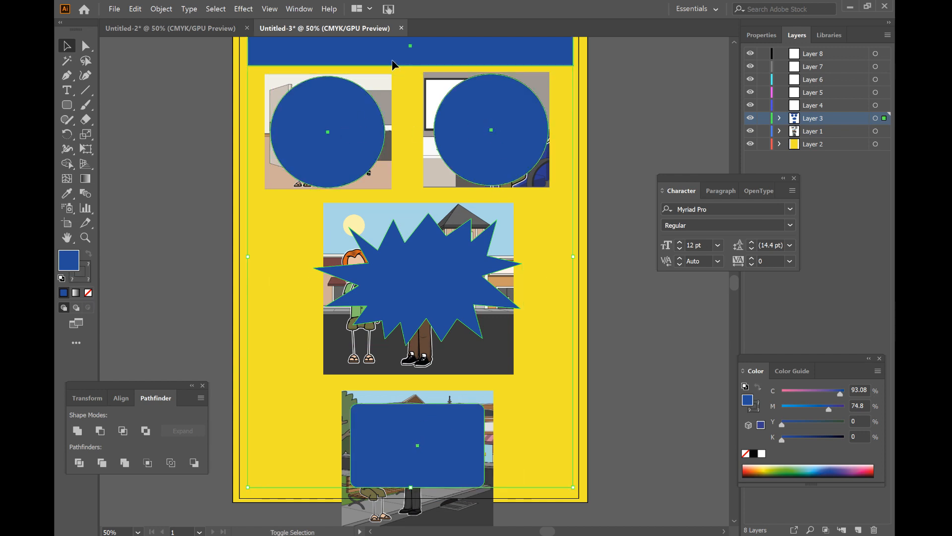
shift+click(237, 271)
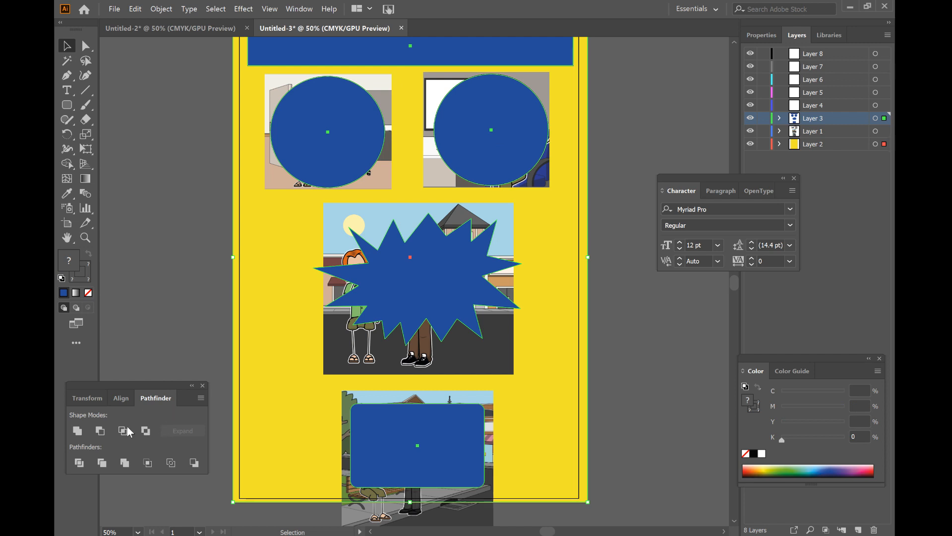
click(100, 431)
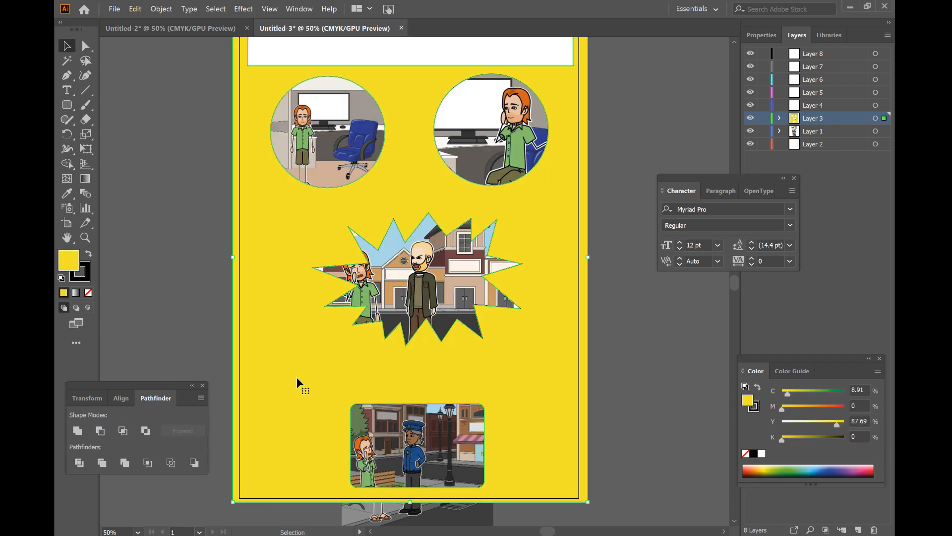
click(299, 10)
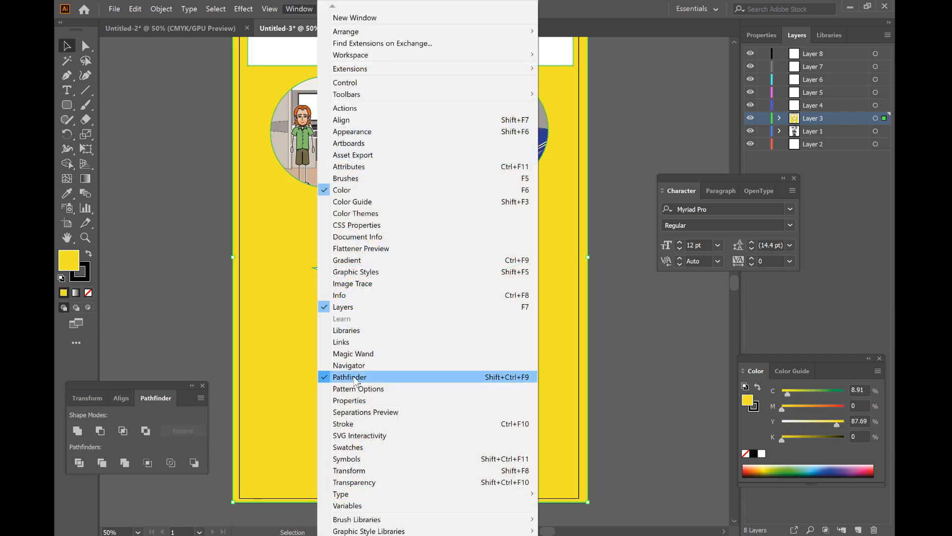
click(181, 285)
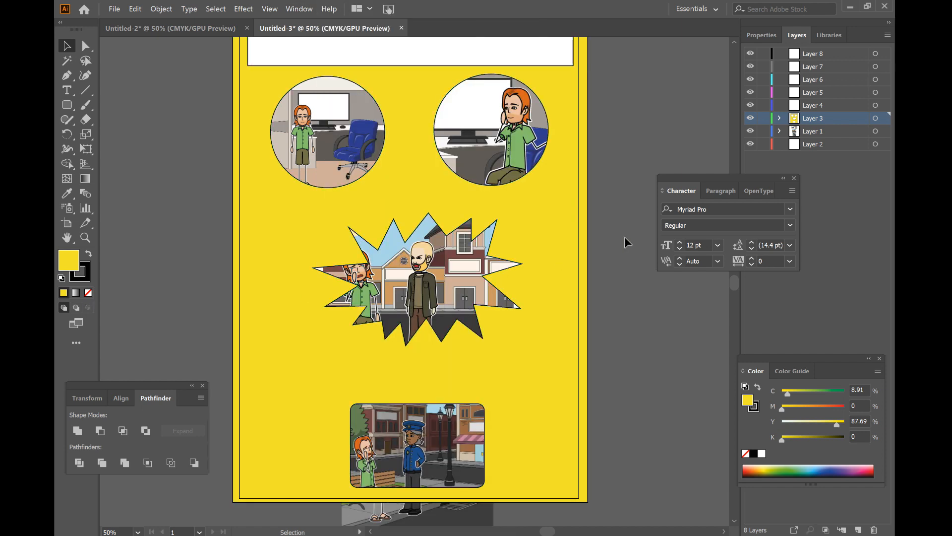
scroll(618, 255, up, 1)
scroll(617, 254, up, 1)
drag(415, 245, 502, 291)
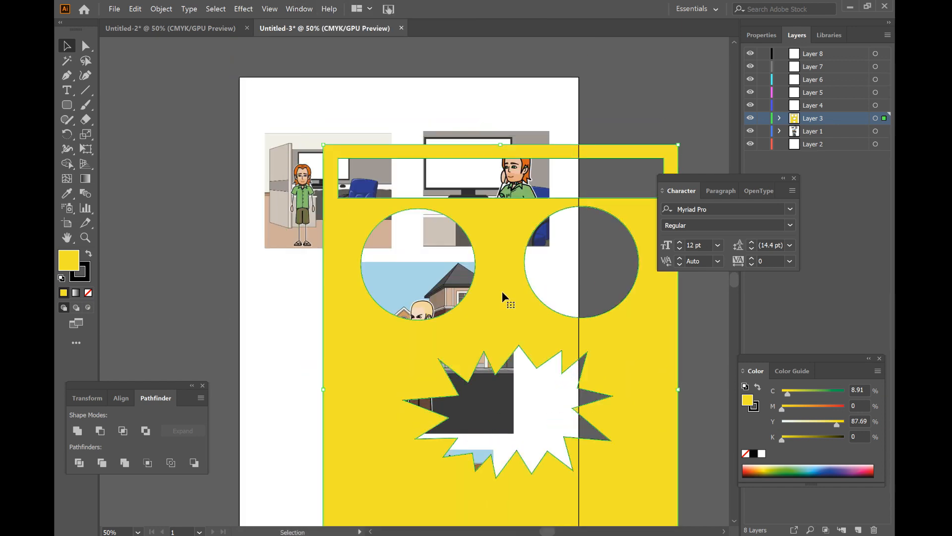
key(ctrl+z)
key(ctrl+z)
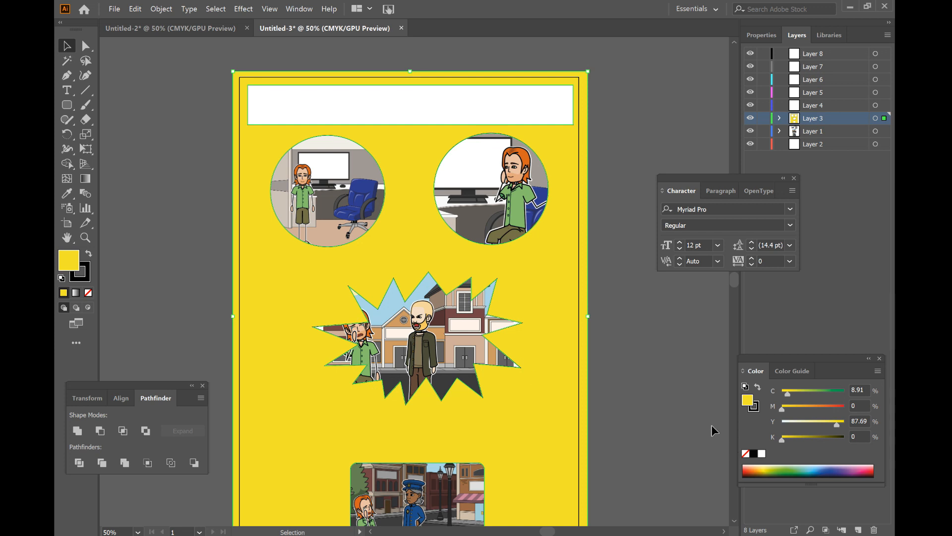
Enlarge the park bench scene image and move it so both characters show inside the rounded-rectangle cut-out.
scroll(646, 457, down, 2)
click(417, 463)
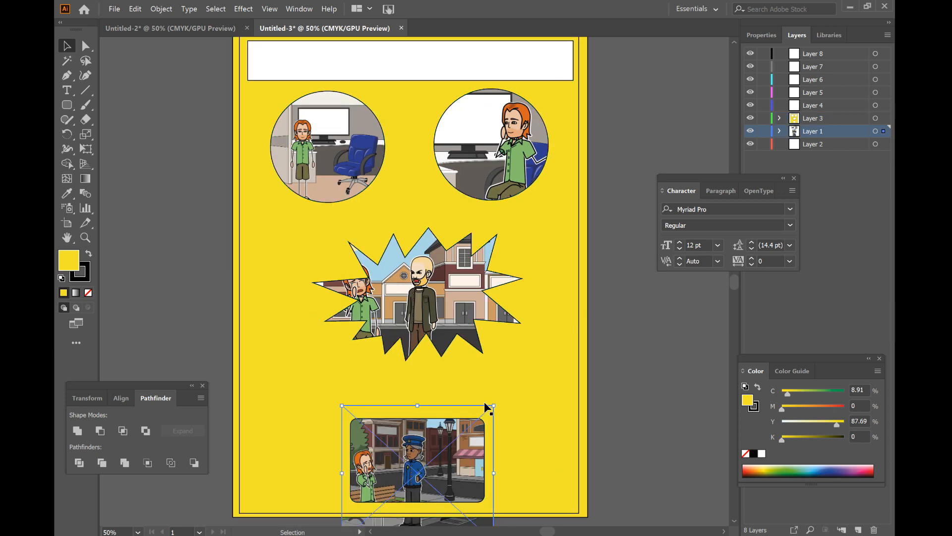
drag(493, 406, 574, 329)
drag(456, 443, 450, 495)
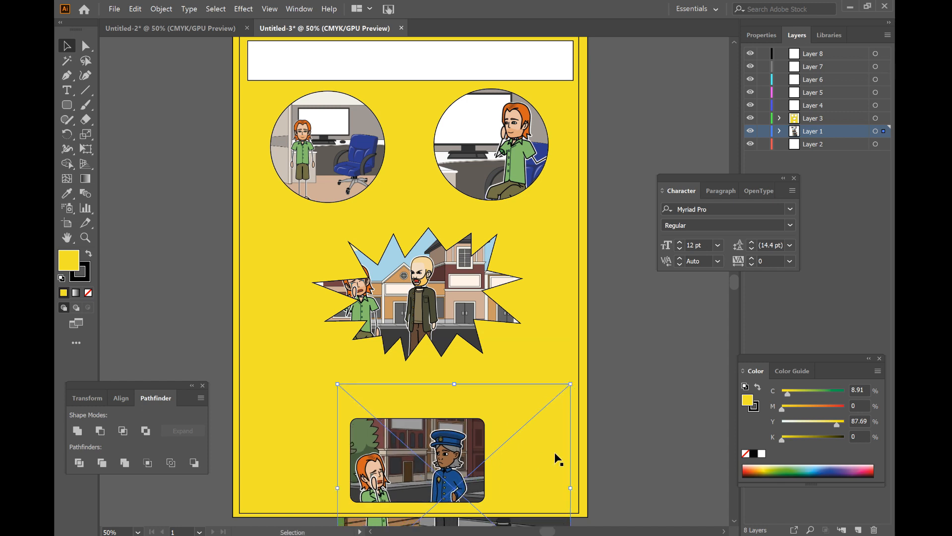
click(537, 348)
Enlarge the shopfront scene image behind the starburst cut-out so it fills the opening.
click(470, 312)
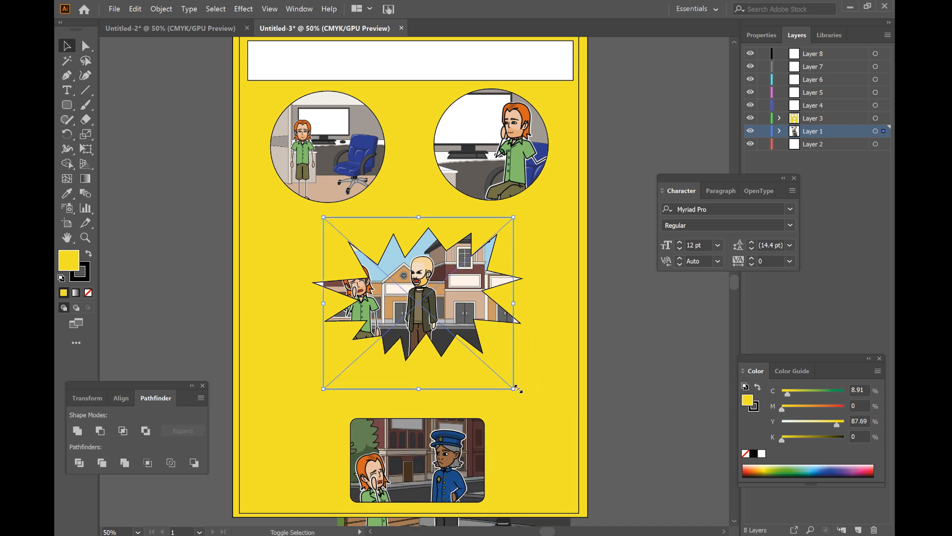
drag(522, 397, 529, 401)
drag(440, 303, 457, 308)
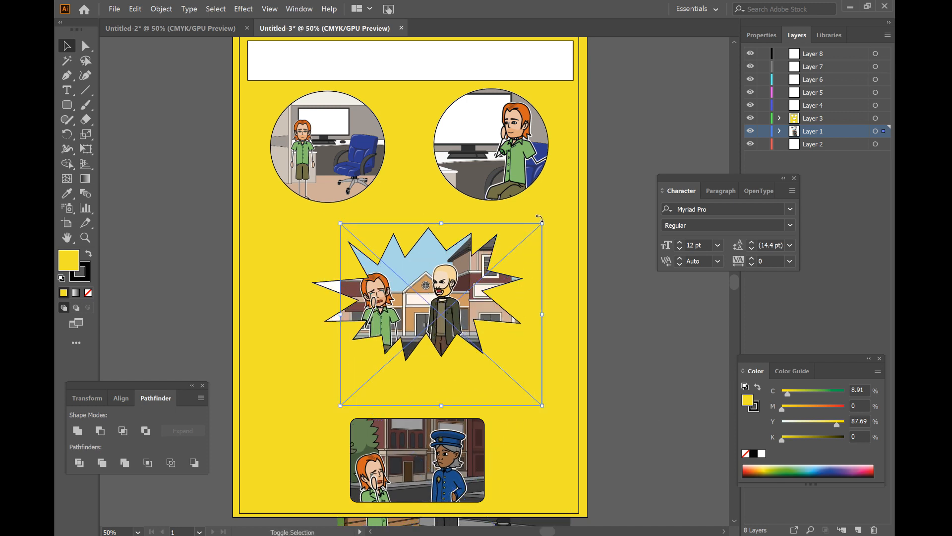
drag(544, 223, 566, 201)
drag(468, 265, 452, 281)
click(584, 322)
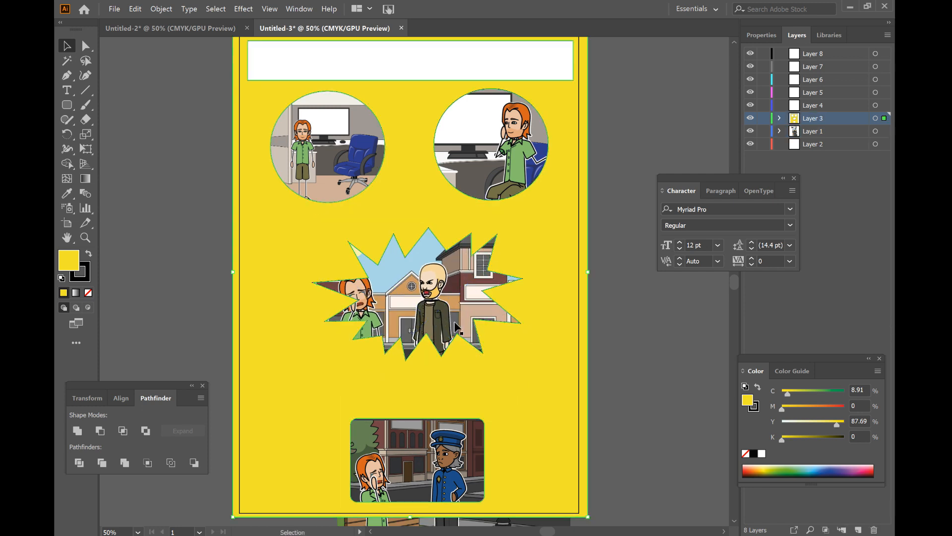
Reposition the enlarged shopfront image so both characters show within the starburst cut-out.
click(407, 260)
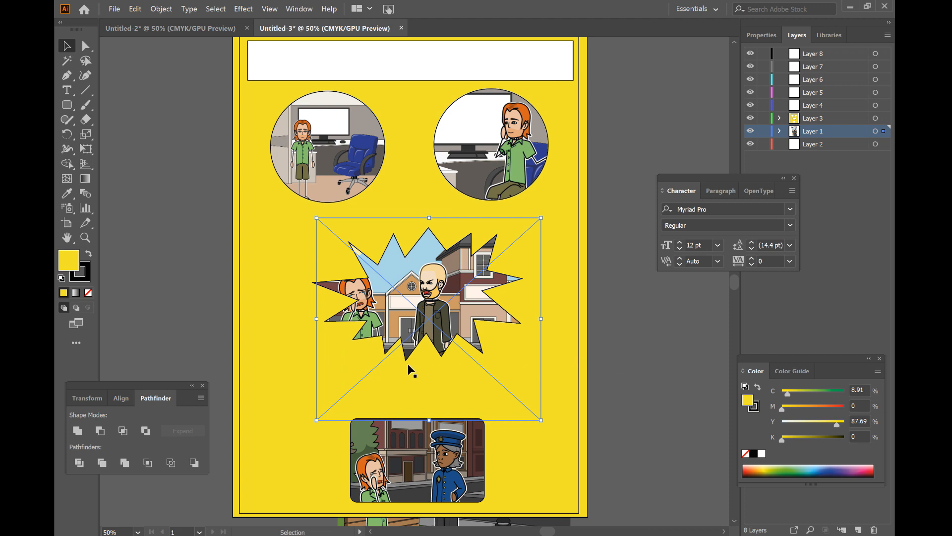
drag(429, 318, 353, 291)
drag(455, 301, 462, 307)
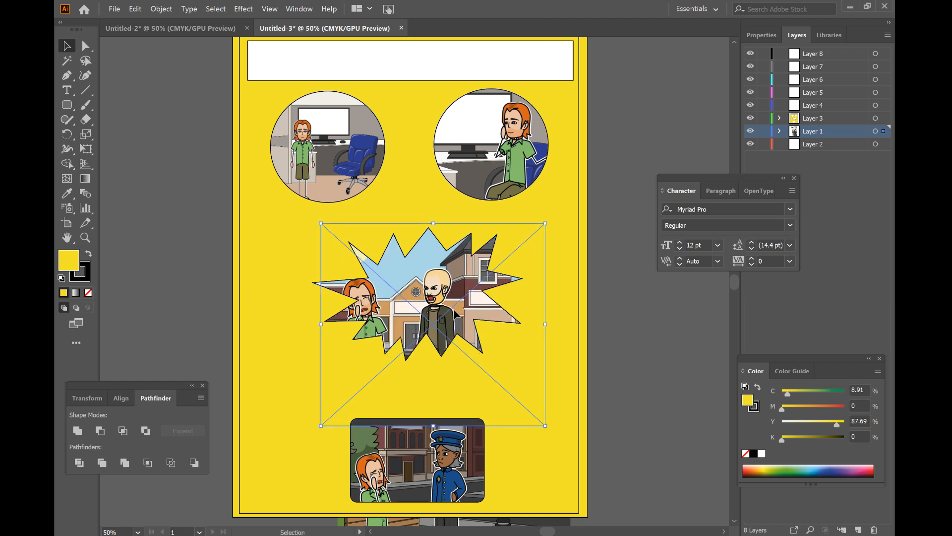
click(578, 321)
Enlarge the first office scene image behind its circular cut-out and undo the accidental shift of the yellow page.
scroll(580, 323, up, 2)
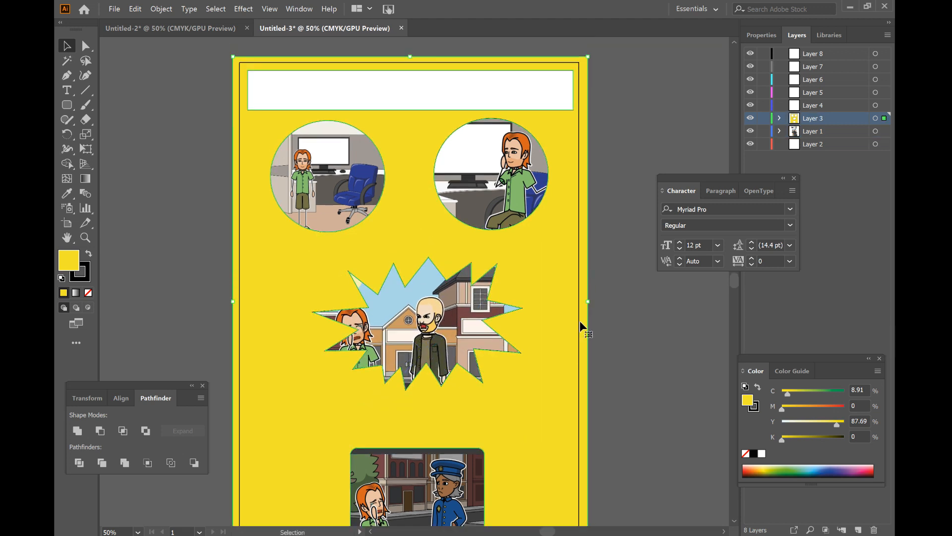
scroll(581, 327, up, 1)
click(530, 204)
click(372, 219)
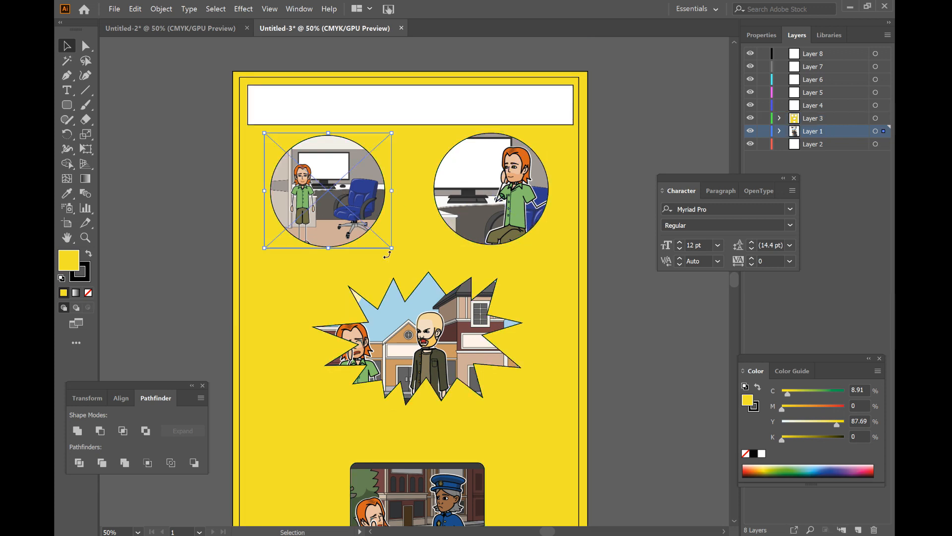
mouse_move(391, 248)
mouse_down()
mouse_move(421, 276)
mouse_move(388, 238)
mouse_up()
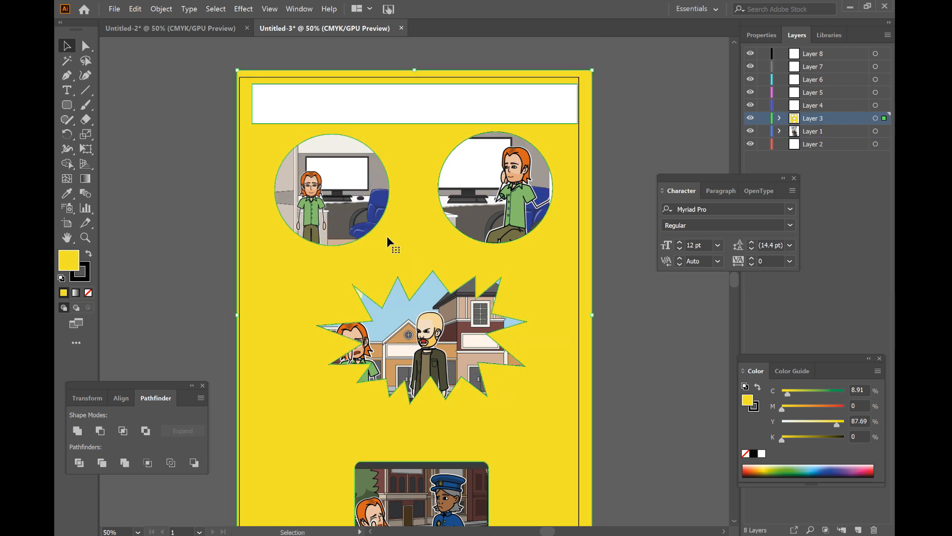
key(a)
key(ctrl+z)
key(v)
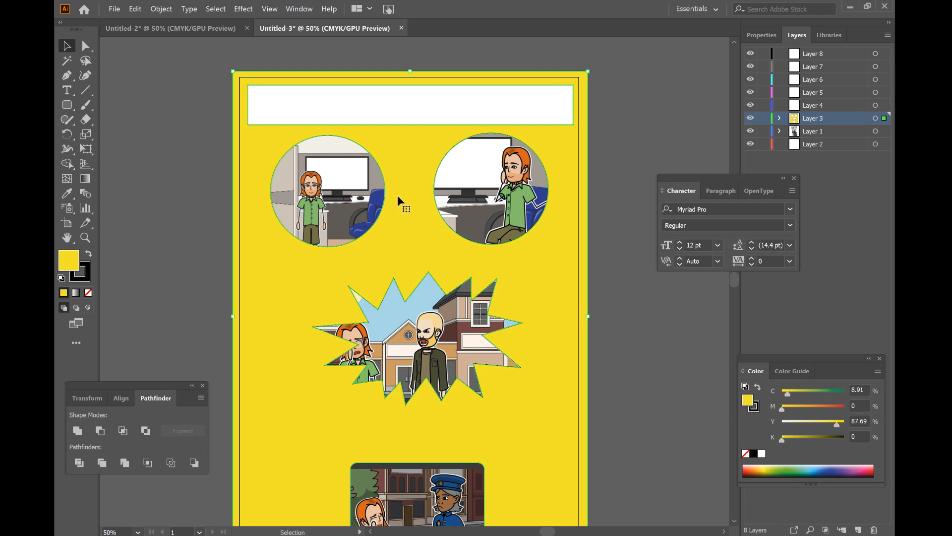
Enlarge the first office scene image further and place its character near the centre of the circular cut-out.
click(369, 186)
drag(420, 133, 439, 120)
key(ctrl+z)
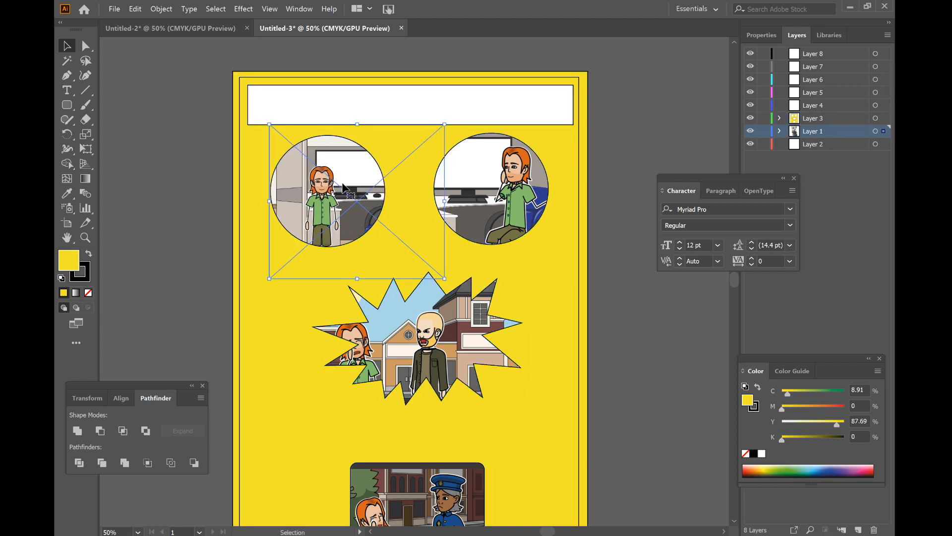
Enlarge the second office scene image and reposition it so its character sits inside the right edge of the circular cut-out.
click(517, 201)
drag(550, 244, 567, 270)
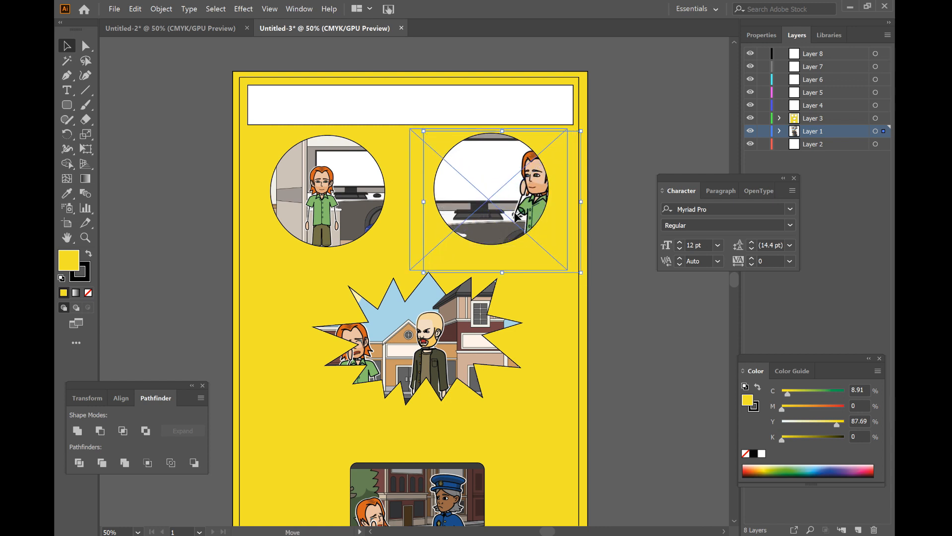
click(623, 272)
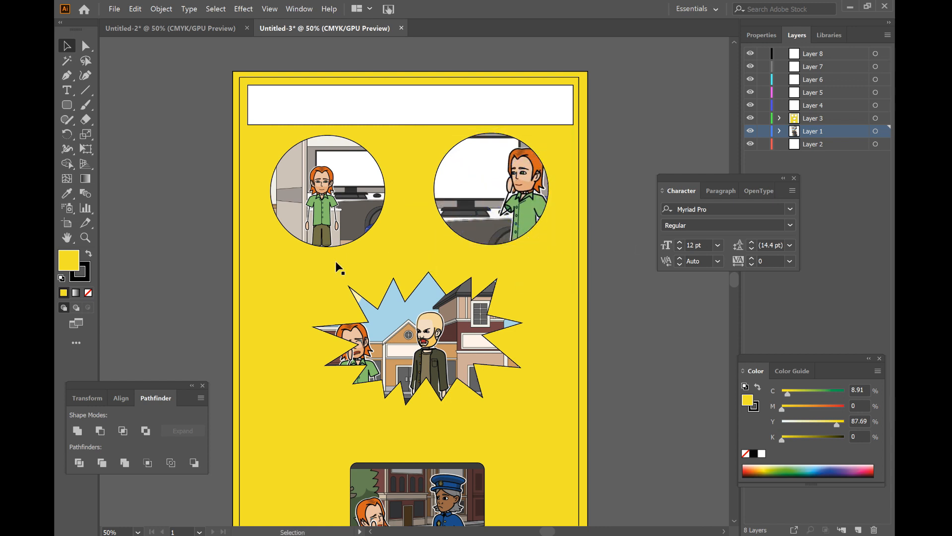
Set the stroke weight of the yellow page and its cut-outs to 4 pt.
click(300, 286)
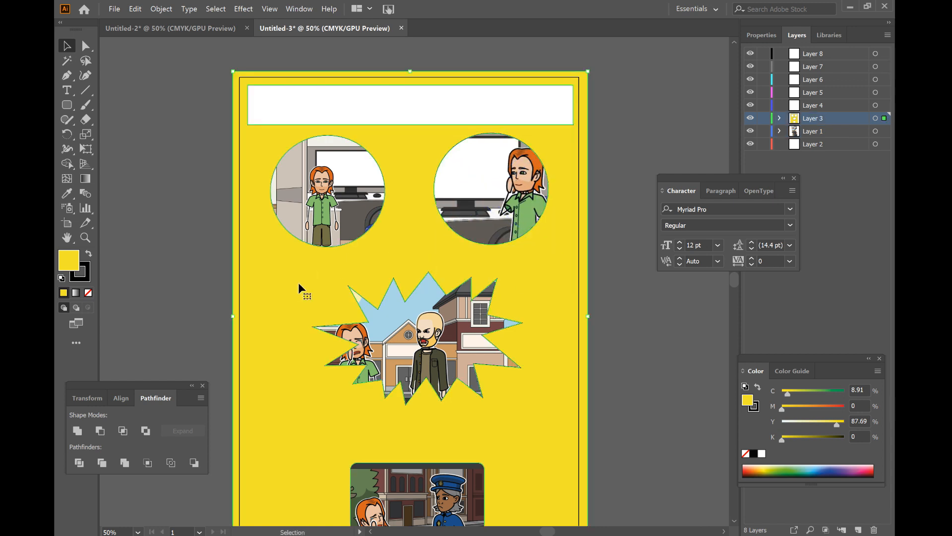
click(760, 35)
drag(729, 177, 736, 49)
click(807, 46)
click(808, 188)
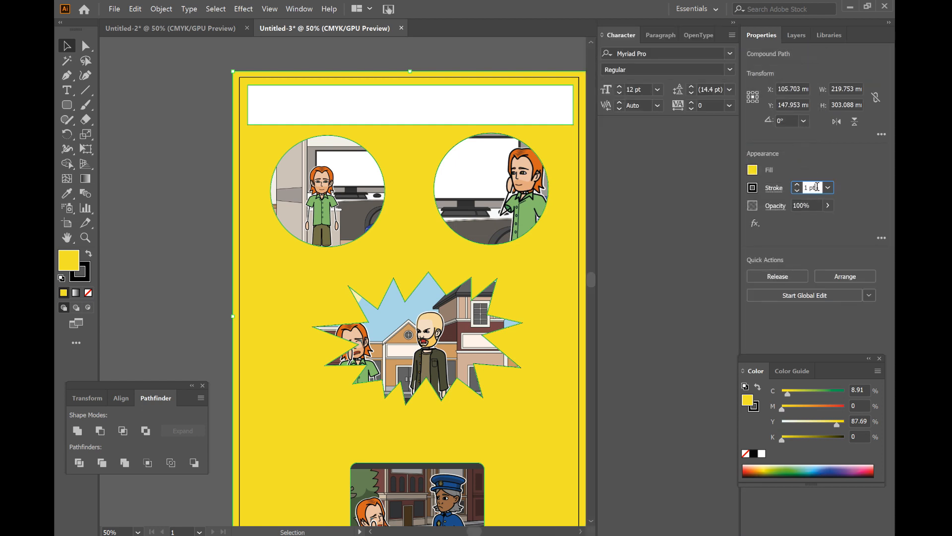
text(3)
key(Return)
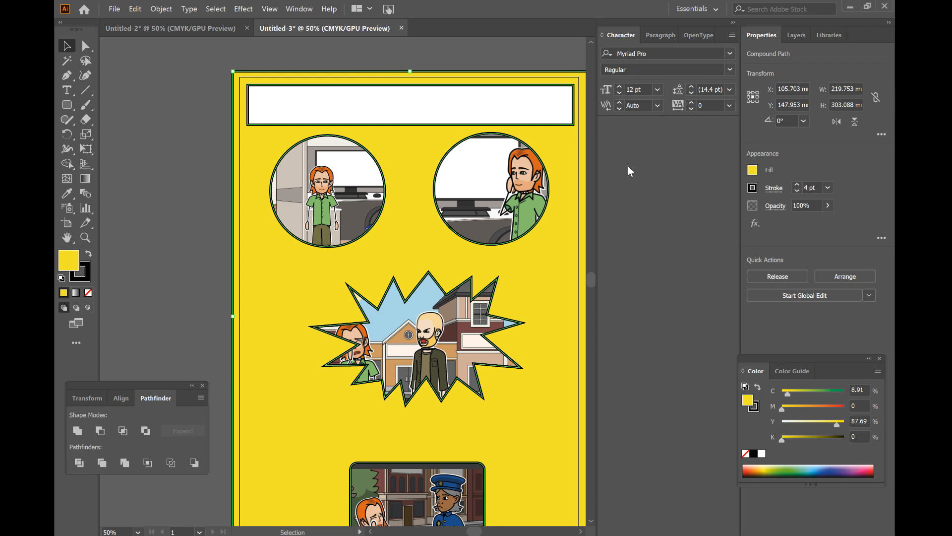
click(559, 62)
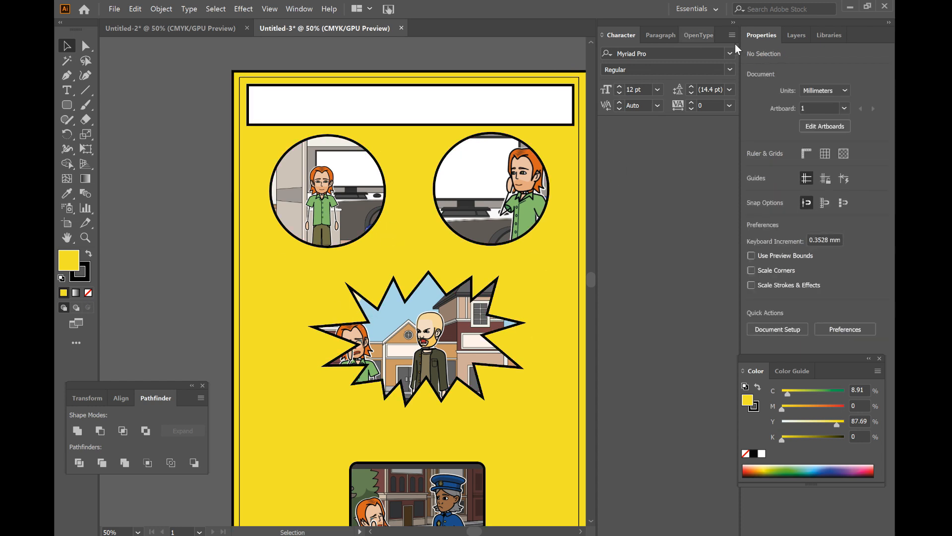
Move the floating Properties panel clear of the artwork and shorten it so the Color panel is uncovered.
drag(707, 29, 739, 52)
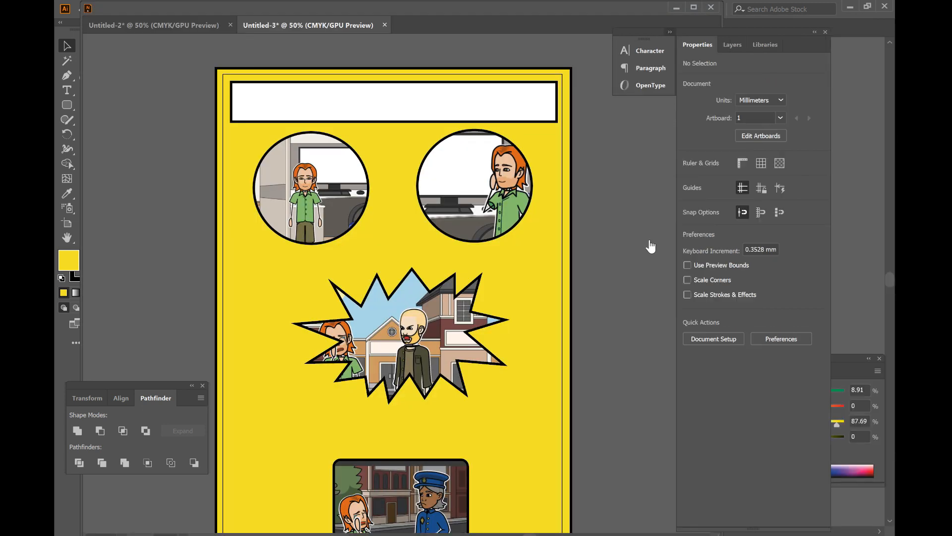
key(ctrl+minus)
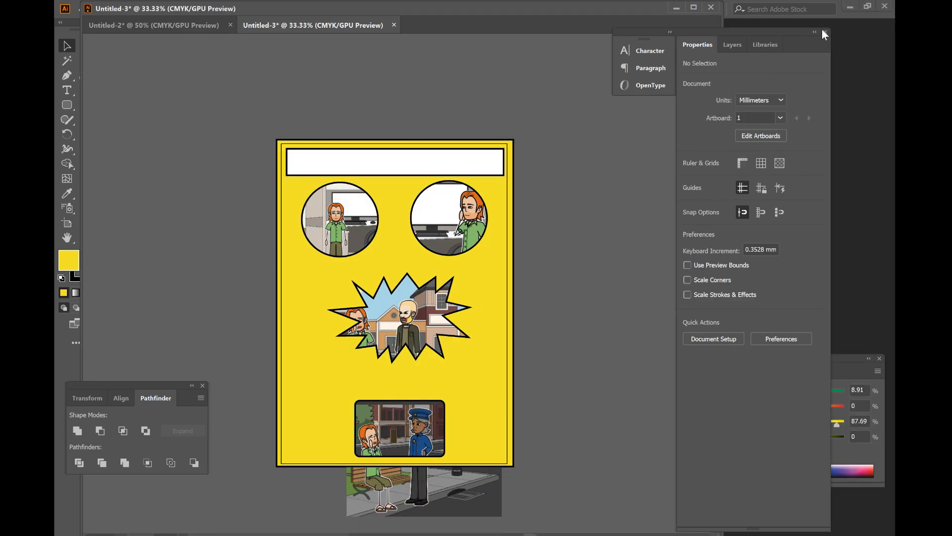
drag(777, 33, 832, 25)
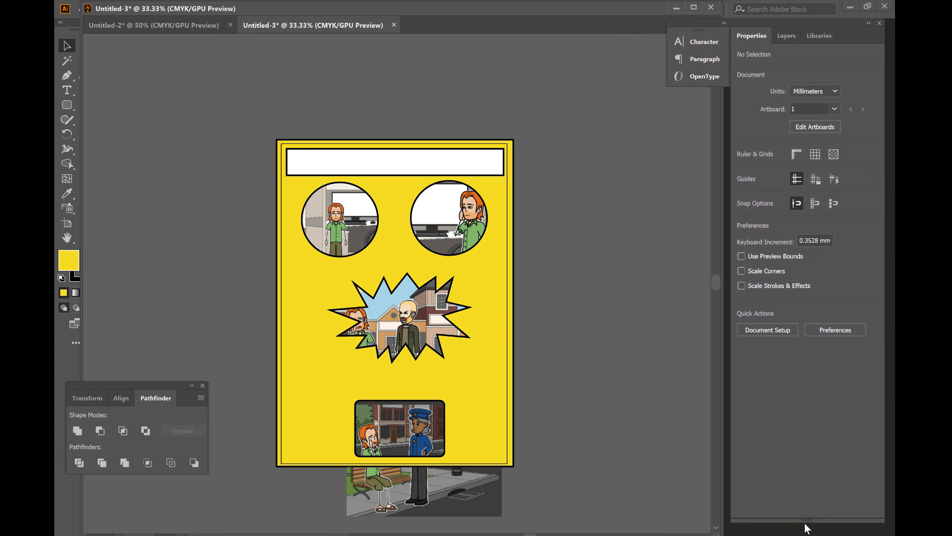
drag(805, 521, 826, 329)
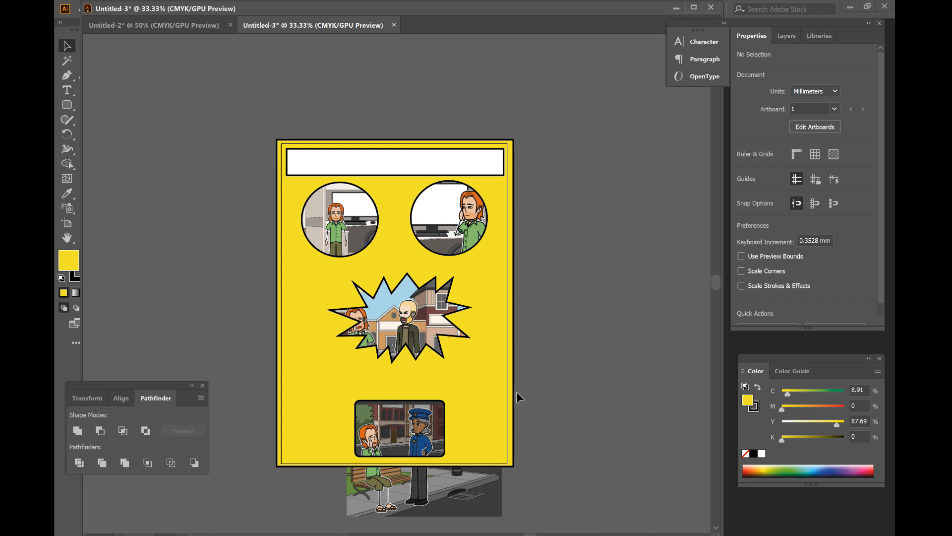
Switch to the browser and copy the "Comic Speech Bubbles and Elements Set" image from the comic speech bubble search.
key(alt+Tab)
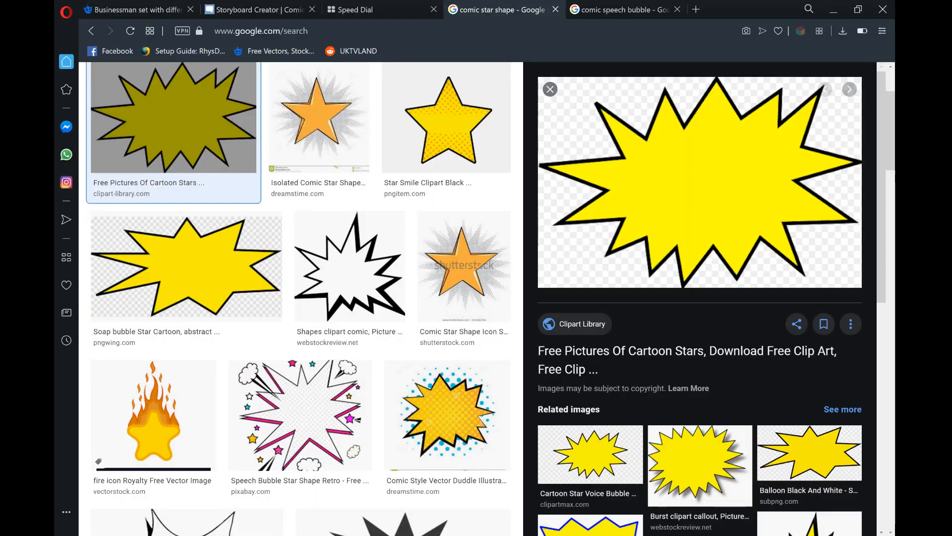
click(626, 10)
right_click(703, 129)
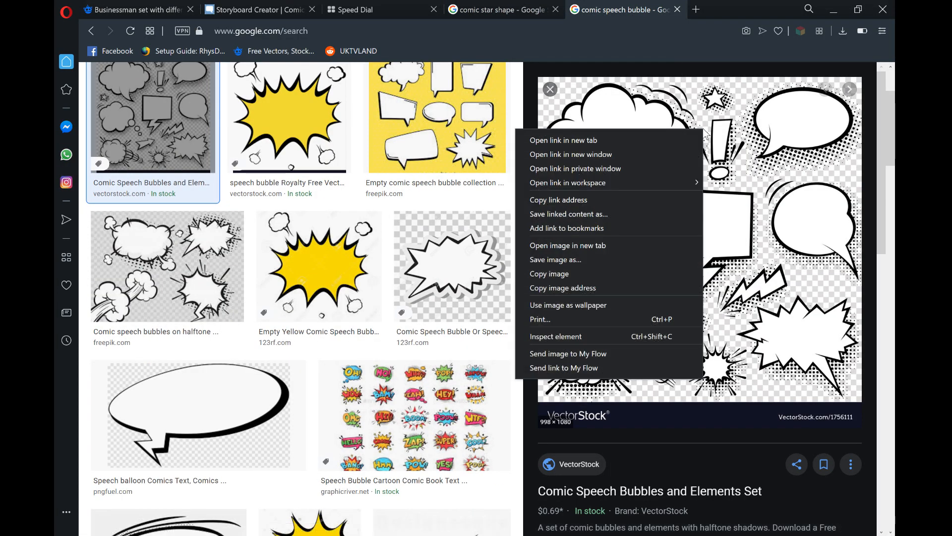
click(565, 273)
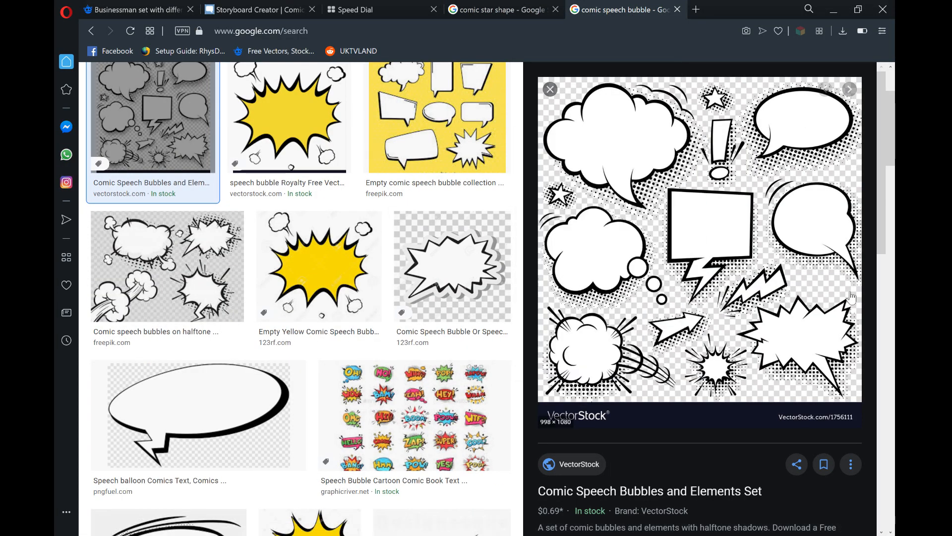
Switch back to Illustrator and paste the speech bubble image over the comic page as a tracing reference.
key(alt+Tab)
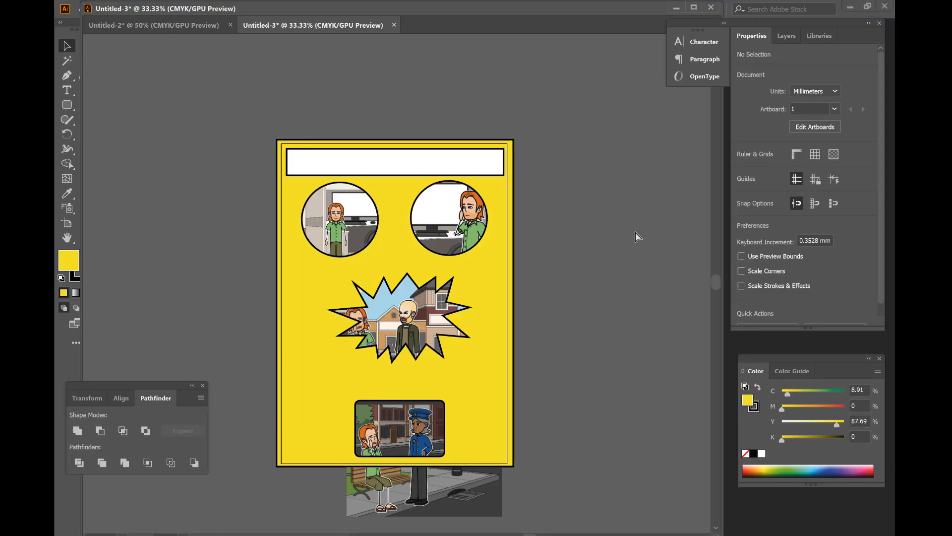
key(ctrl+v)
drag(545, 126, 481, 238)
click(587, 265)
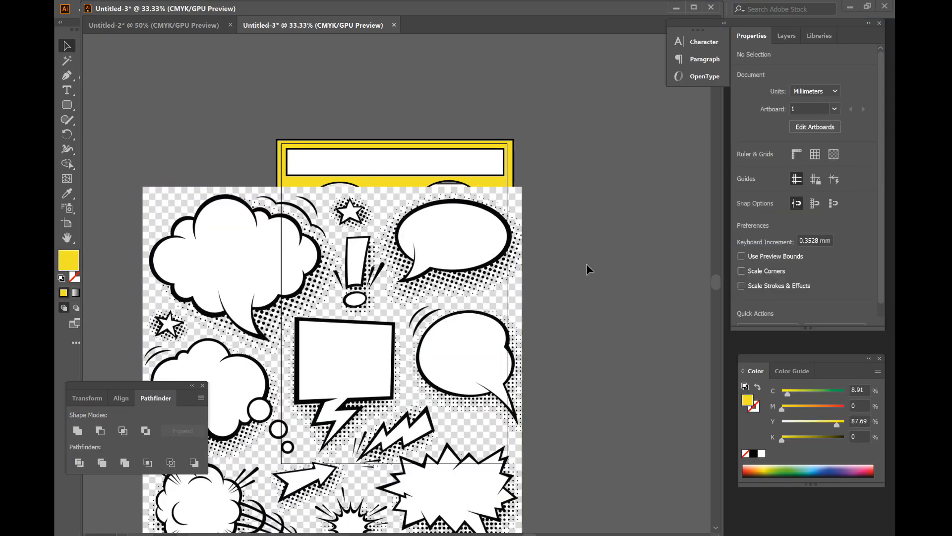
Draw an ellipse about 110 by 61 mm over the reference's oval speech bubble, fill it blue and align it with the outline.
drag(70, 100, 114, 134)
drag(391, 202, 509, 269)
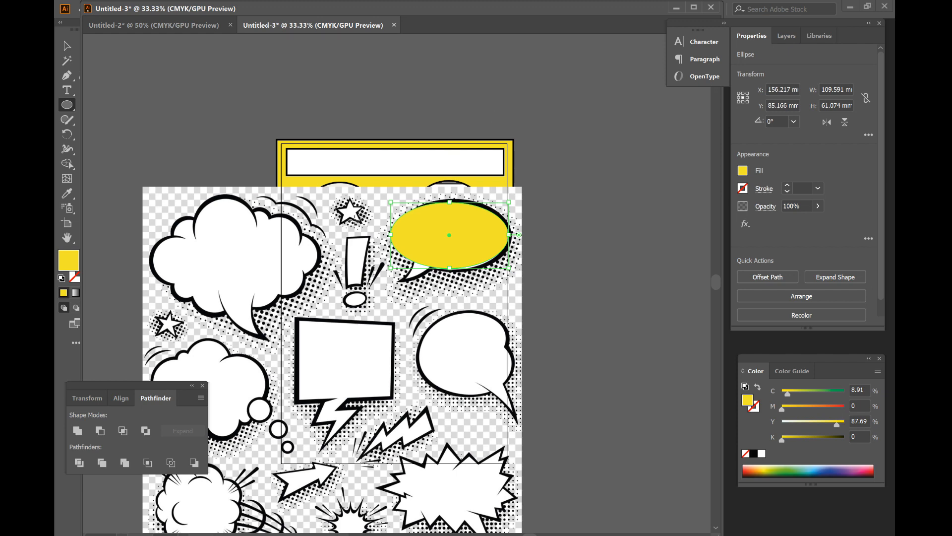
double_click(77, 261)
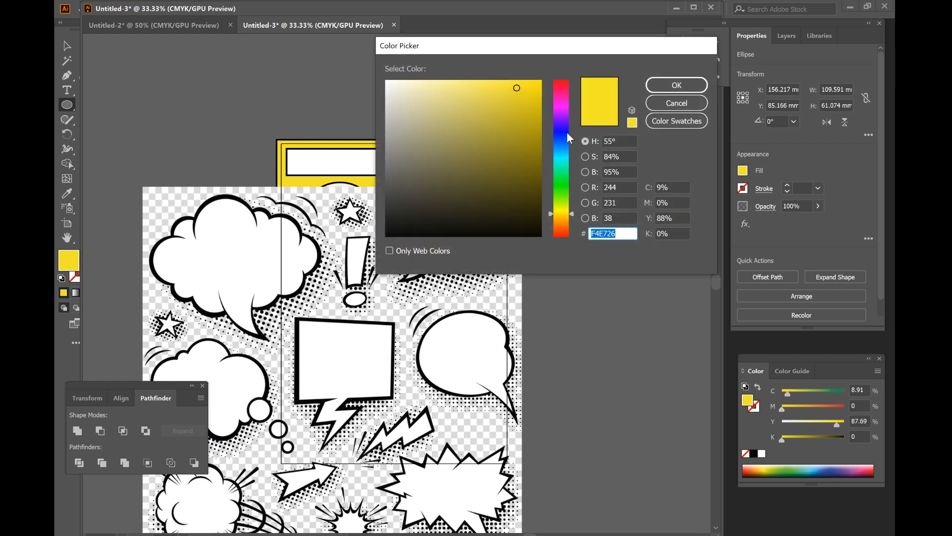
click(569, 138)
click(676, 85)
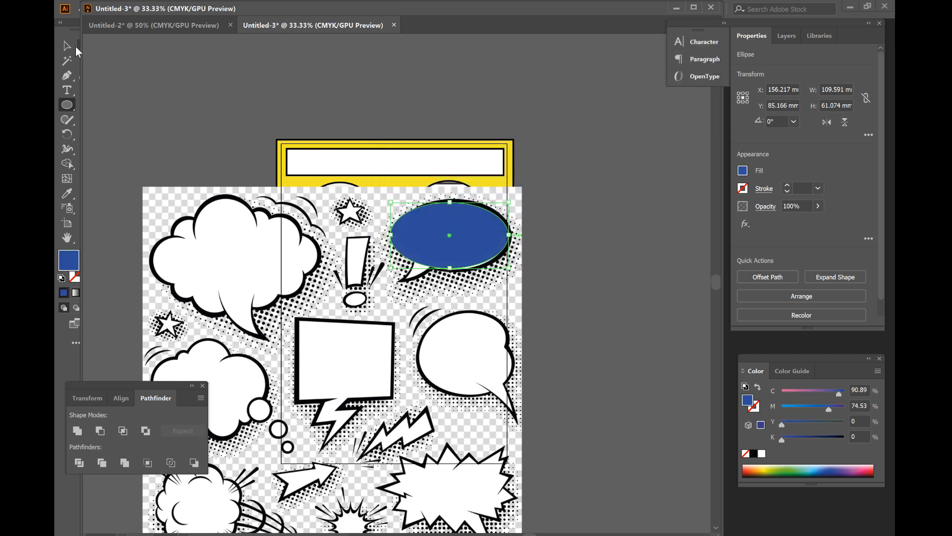
click(69, 46)
click(624, 296)
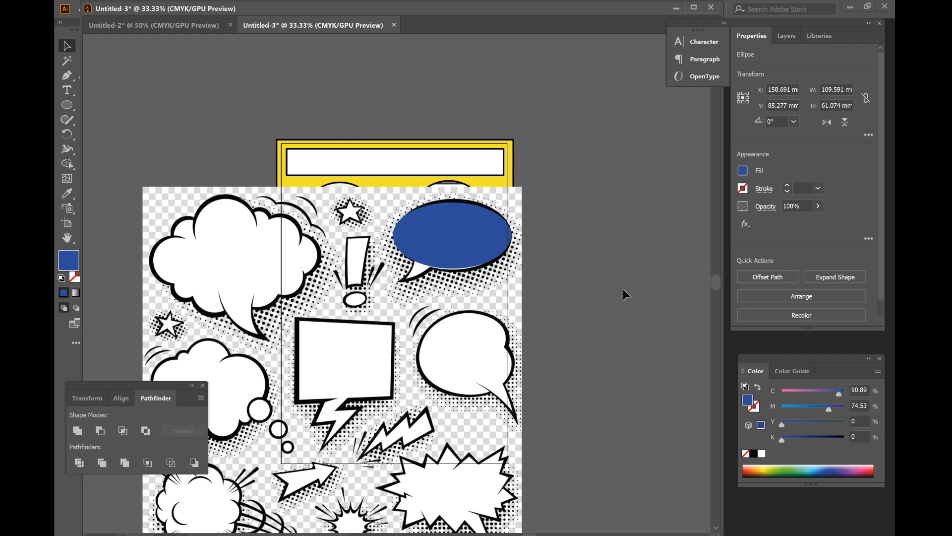
Trace the bubble's pointed tail with the Pen tool and unite it with the blue ellipse.
click(67, 75)
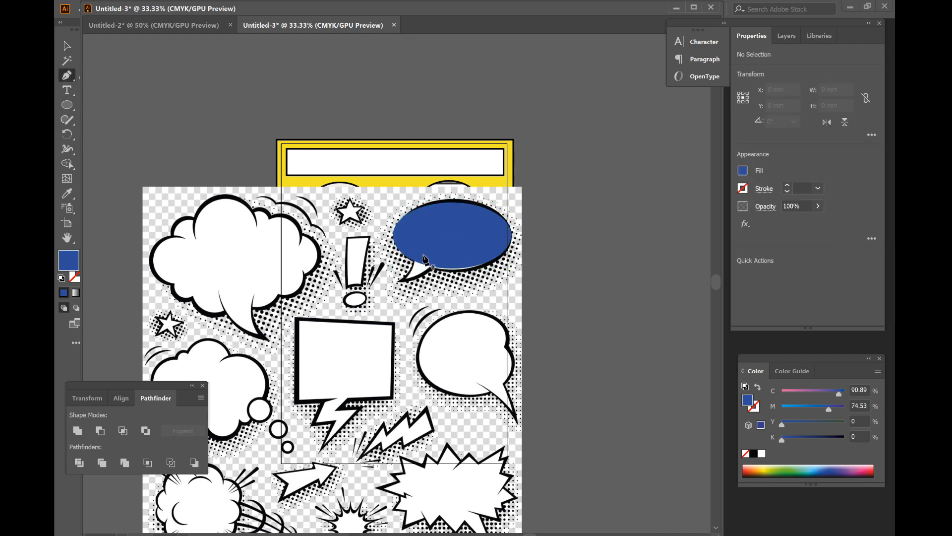
click(412, 248)
click(442, 260)
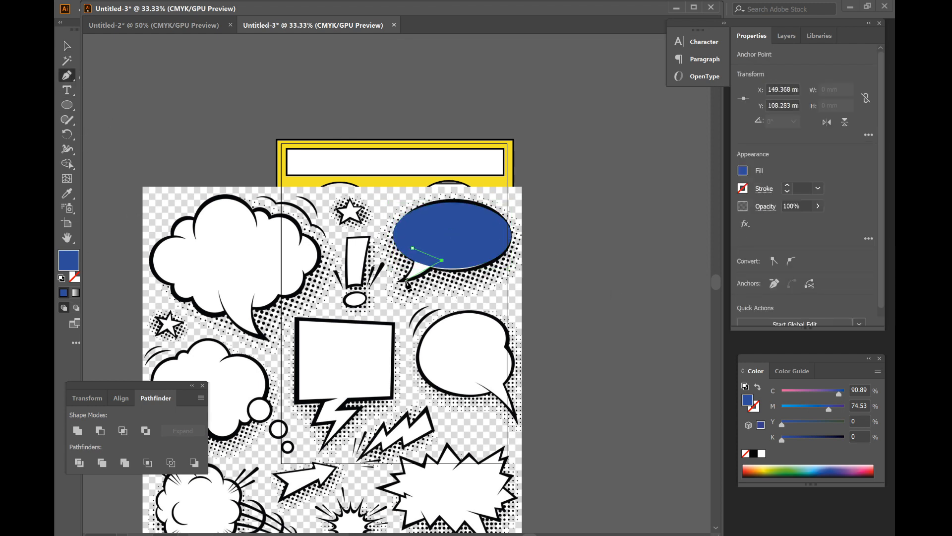
drag(405, 281, 396, 281)
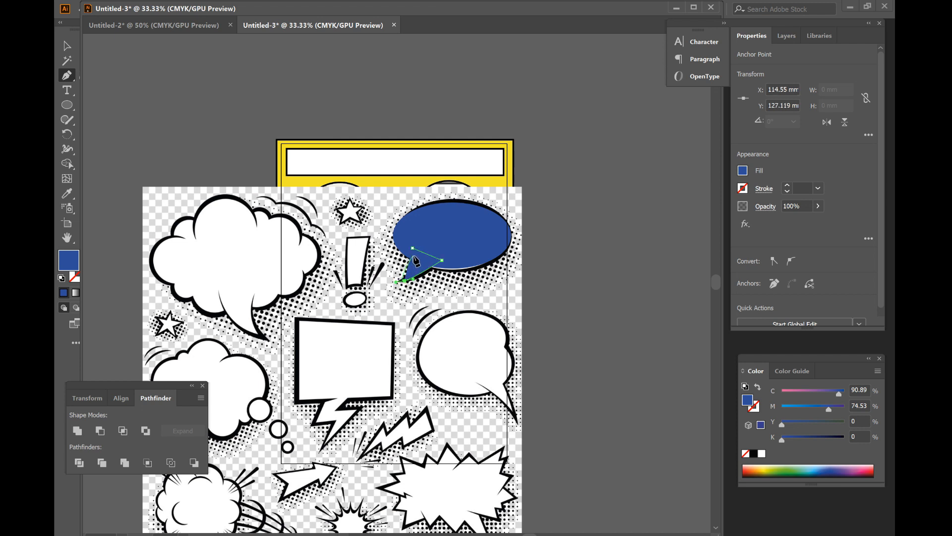
drag(413, 248, 410, 222)
click(67, 45)
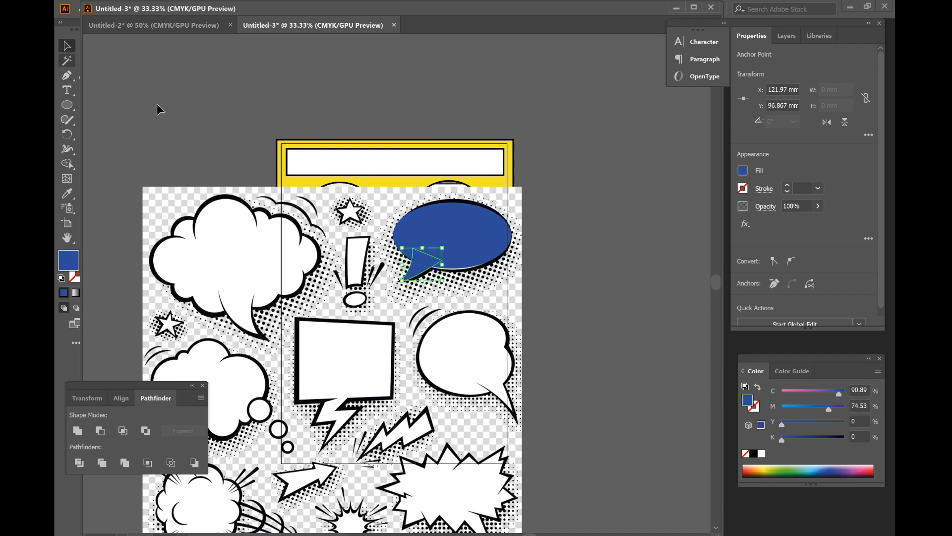
shift+click(488, 233)
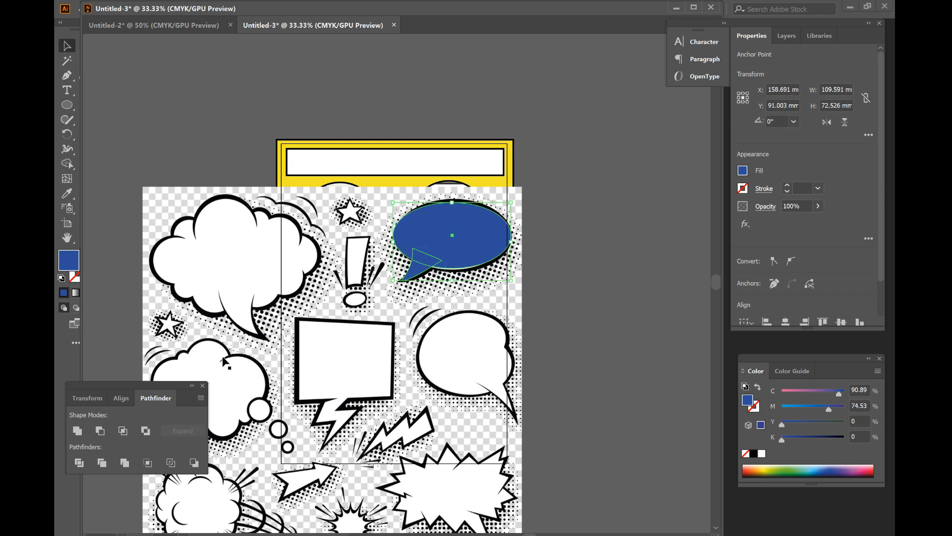
click(77, 431)
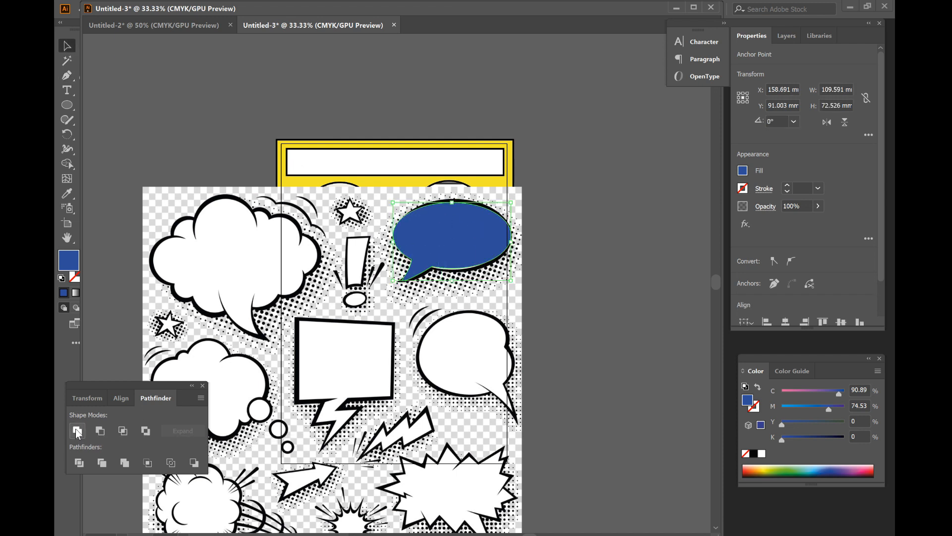
Fill the united speech bubble with white (FFFFFF) and delete the pasted reference image.
double_click(66, 265)
text(ffffff)
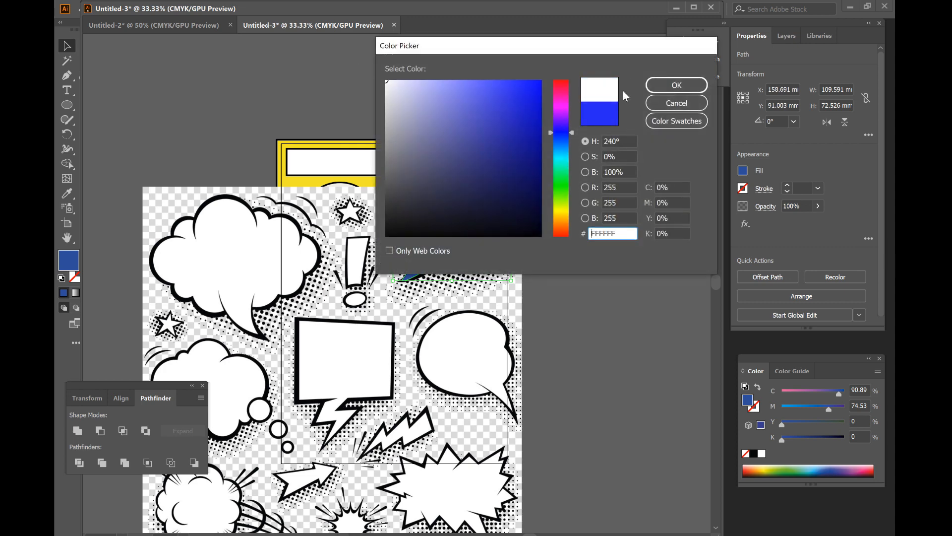
key(Return)
click(232, 243)
key(Delete)
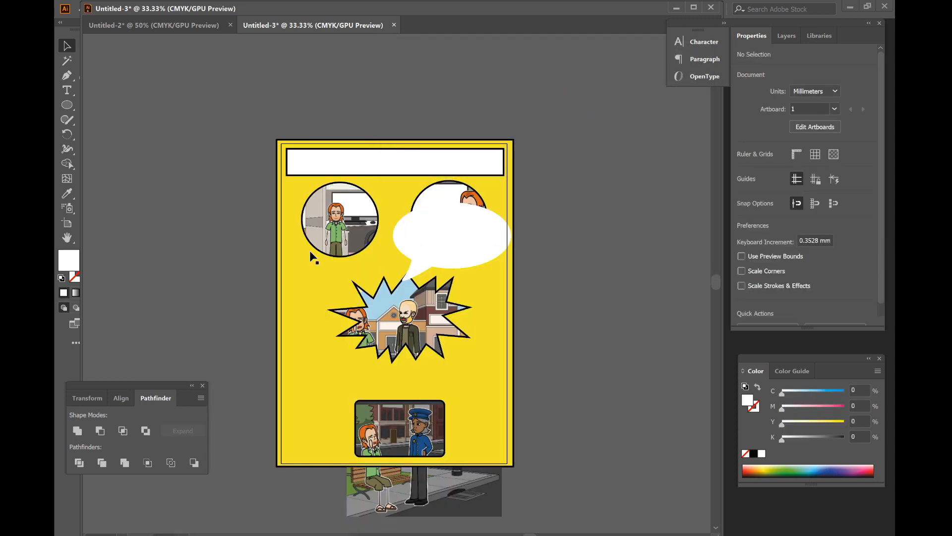
Give the white speech bubble a black 5 pt stroke.
click(440, 242)
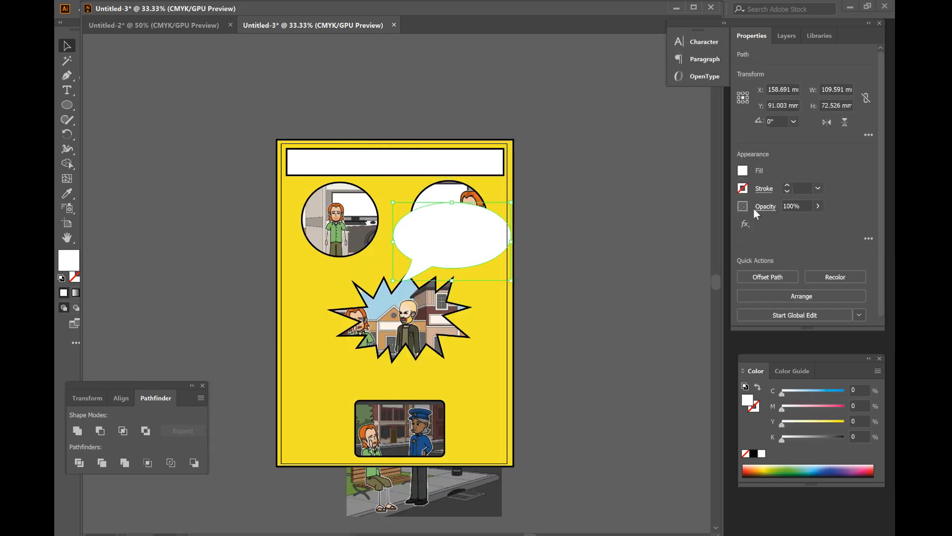
click(790, 186)
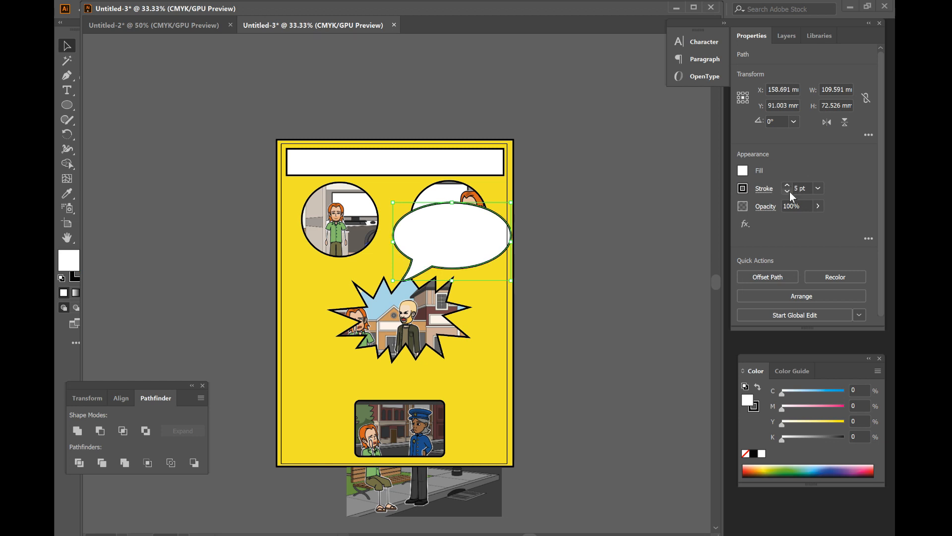
click(629, 206)
Shrink the speech bubble and place it beside the bald man's head in the starburst scene.
click(431, 238)
click(787, 37)
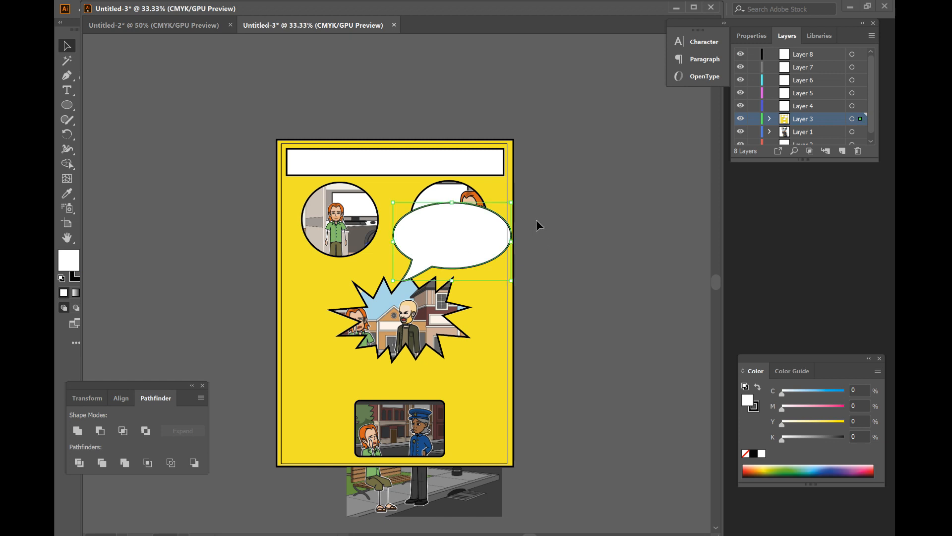
drag(510, 202, 301, 282)
Duplicate the speech bubble for both characters in the rounded-rectangle scene, mirroring the copy beside the seated man.
key(ctrl+c)
key(ctrl+v)
drag(328, 290, 317, 356)
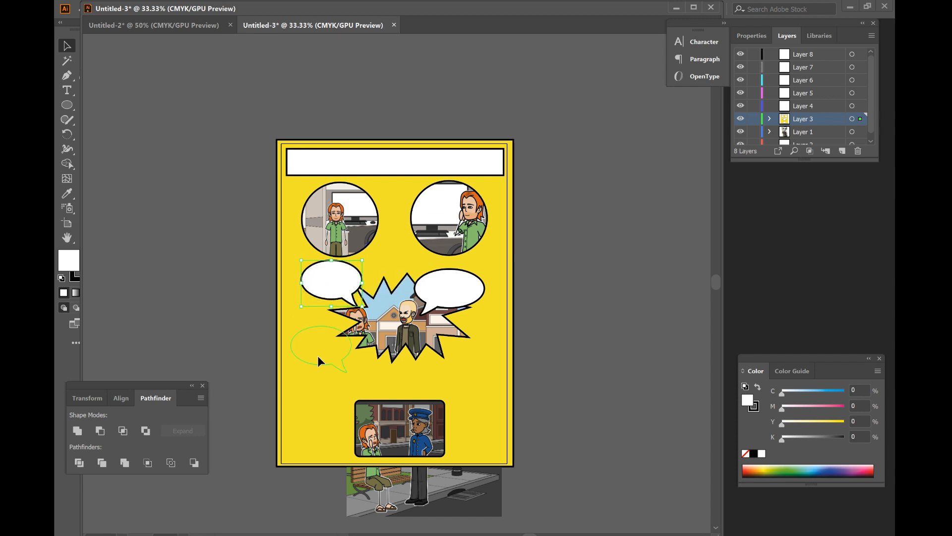
drag(335, 401, 336, 402)
key(ctrl+v)
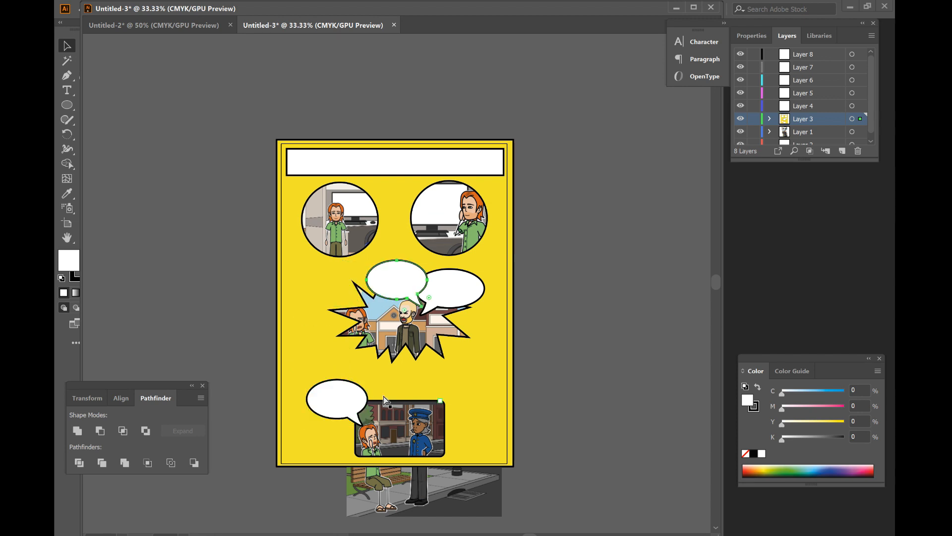
drag(410, 300, 469, 384)
Paste another speech bubble copy and place it beside the standing character in the first office circle.
key(ctrl+v)
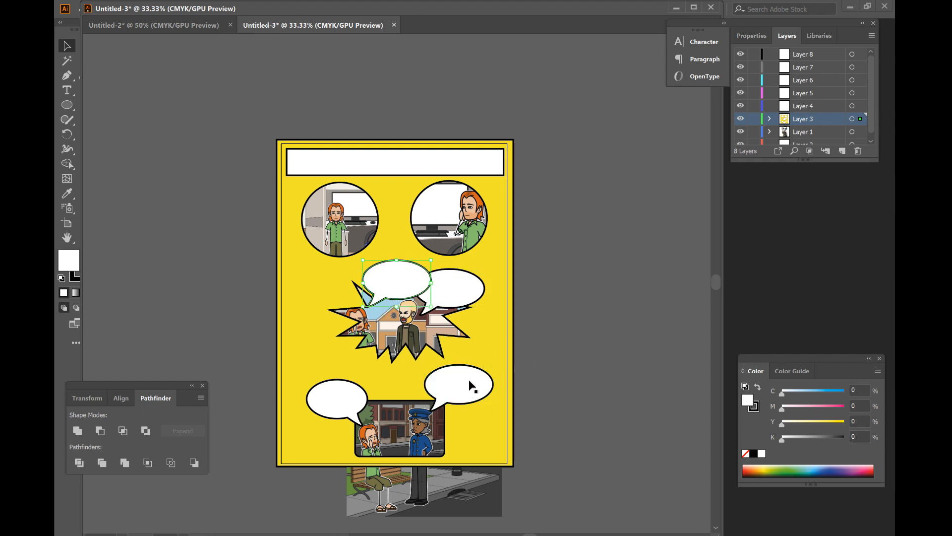
drag(398, 271, 378, 185)
key(a)
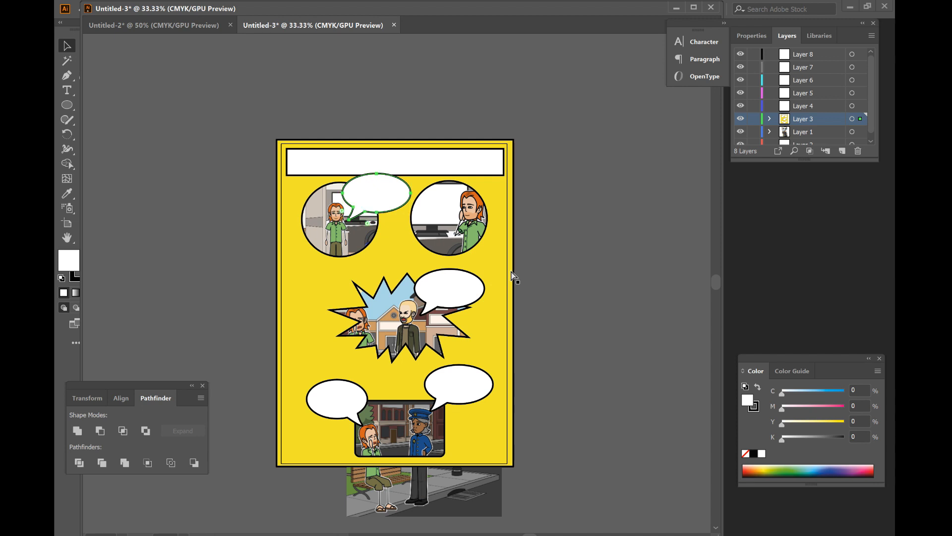
Paste a further bubble copy, flip it so its tail points up to the character, and place it at the second office circle's lower left.
key(ctrl+v)
drag(403, 266, 469, 296)
drag(424, 263, 344, 262)
drag(416, 278, 423, 242)
click(536, 266)
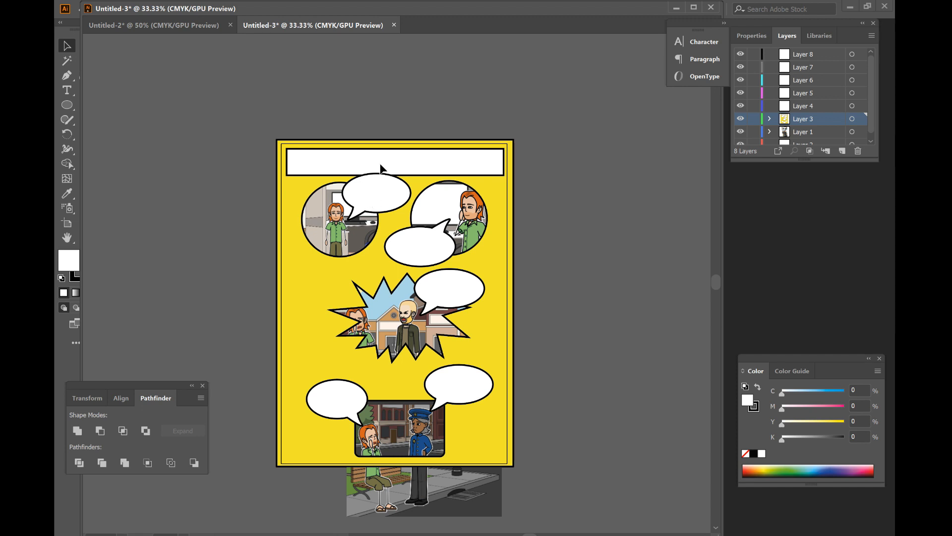
Nudge the speech bubble beside the standing character in the first office circle slightly down and to the left.
click(378, 201)
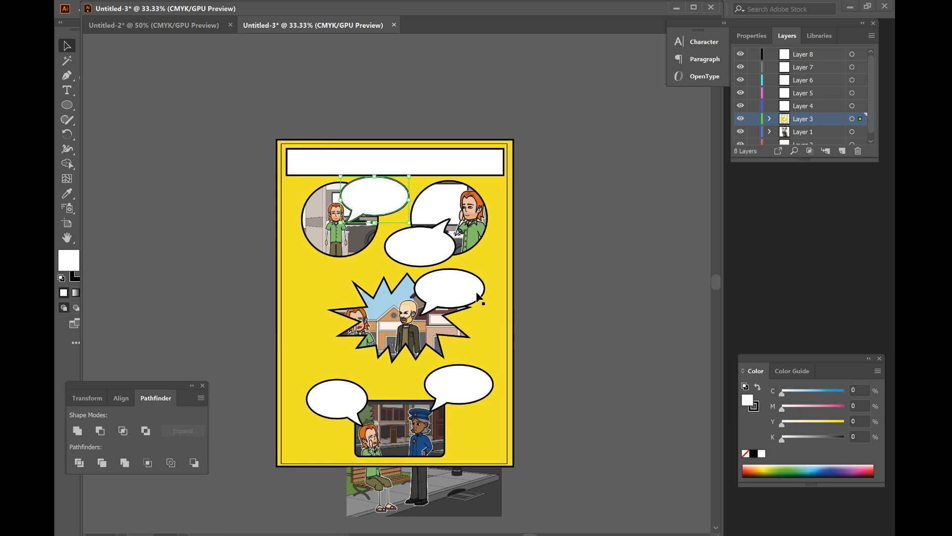
click(651, 350)
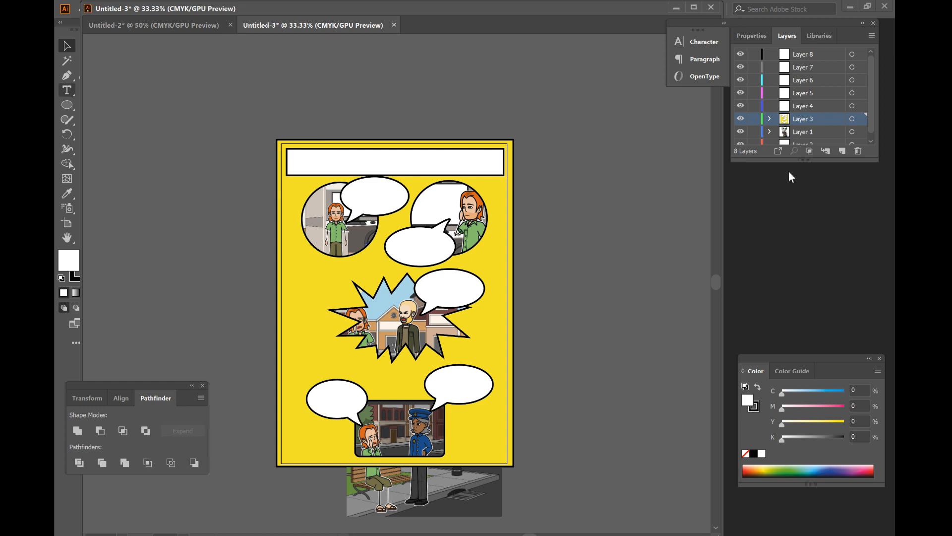
Add a new layer directly beneath Layer 3 and enter the title "Name of Comic" in a text frame across the white banner.
click(843, 151)
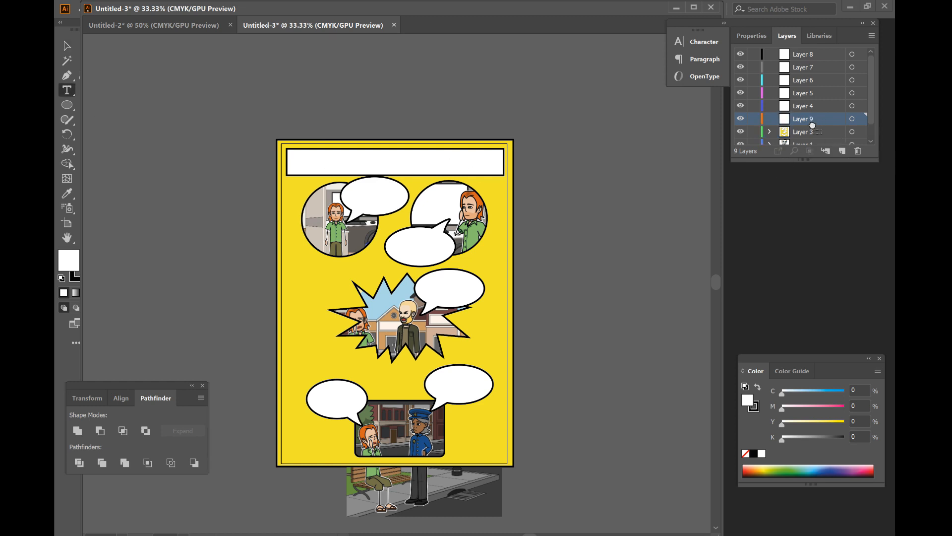
drag(813, 125, 816, 140)
drag(301, 153, 500, 177)
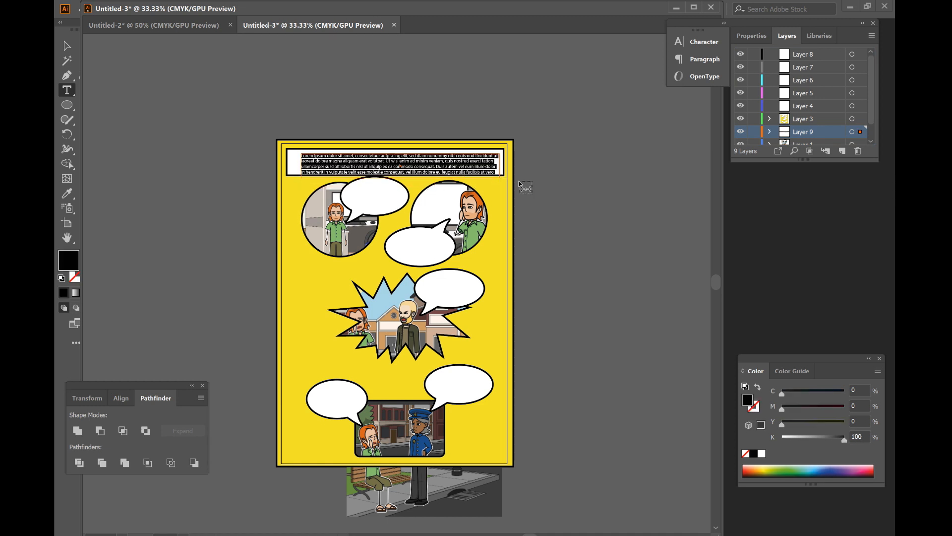
text(Name of Comic)
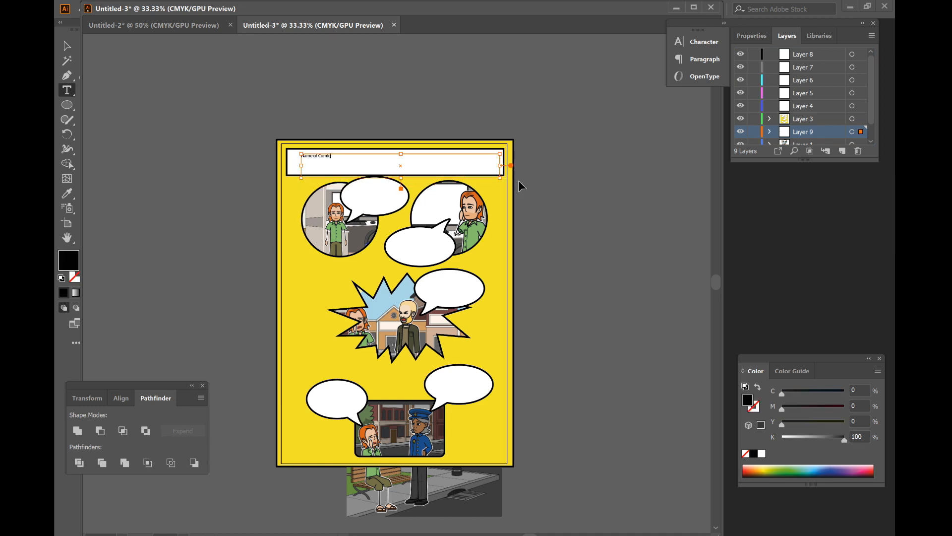
Format the whole title text in Comic Sans MS at 48 pt.
key(ctrl+a)
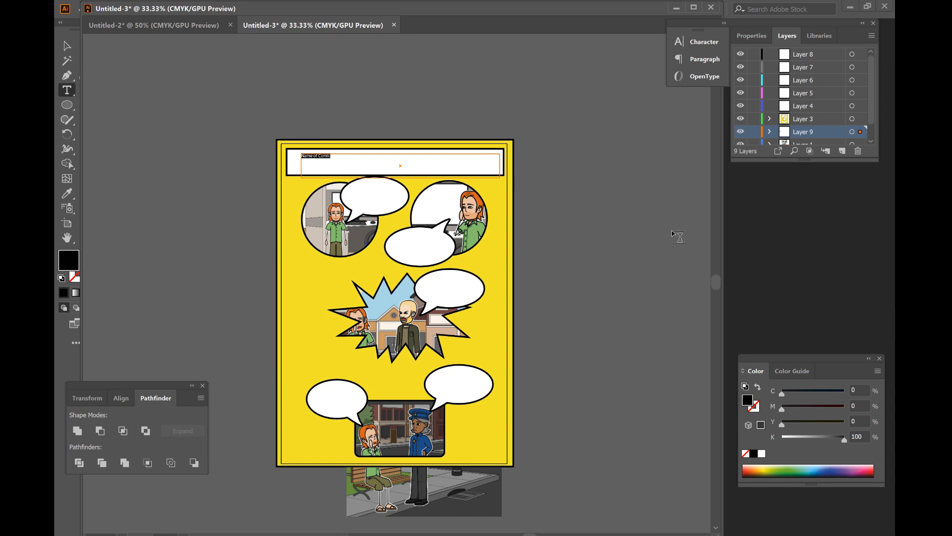
click(700, 42)
click(657, 57)
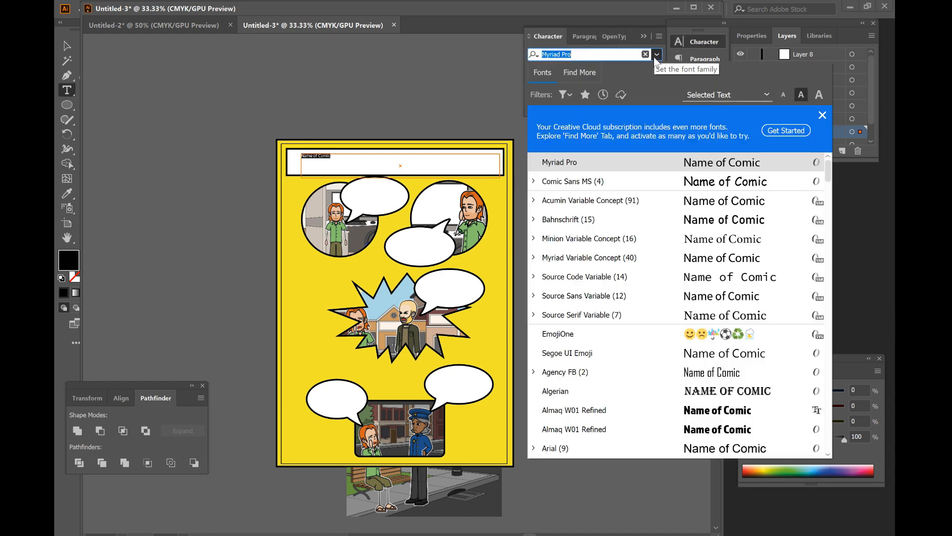
click(573, 183)
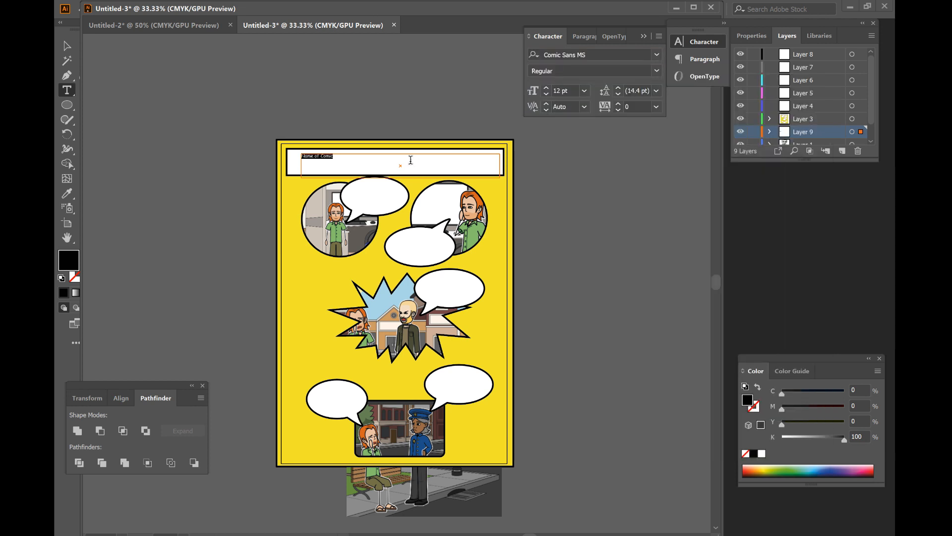
click(584, 88)
click(602, 282)
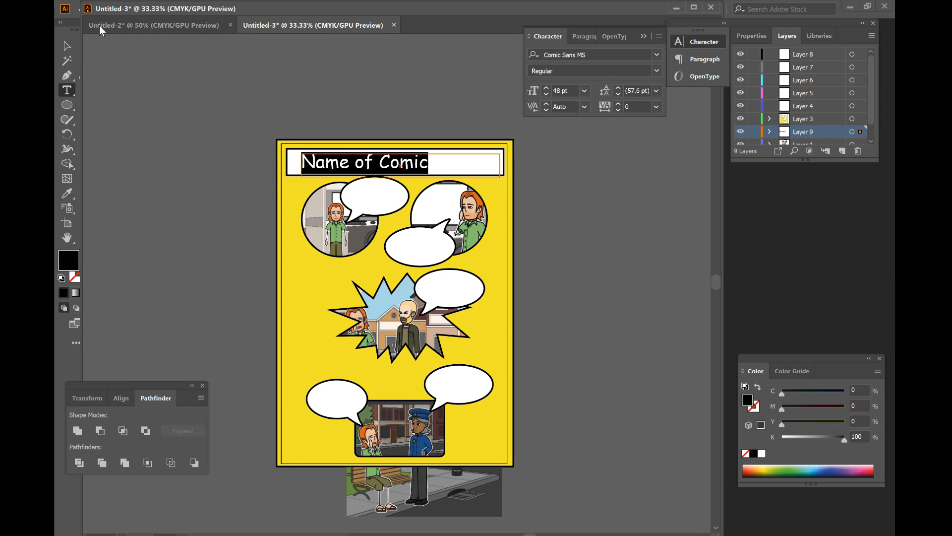
Move the title text to the right so it sits centred in the white banner.
click(67, 45)
drag(403, 175, 427, 175)
click(647, 217)
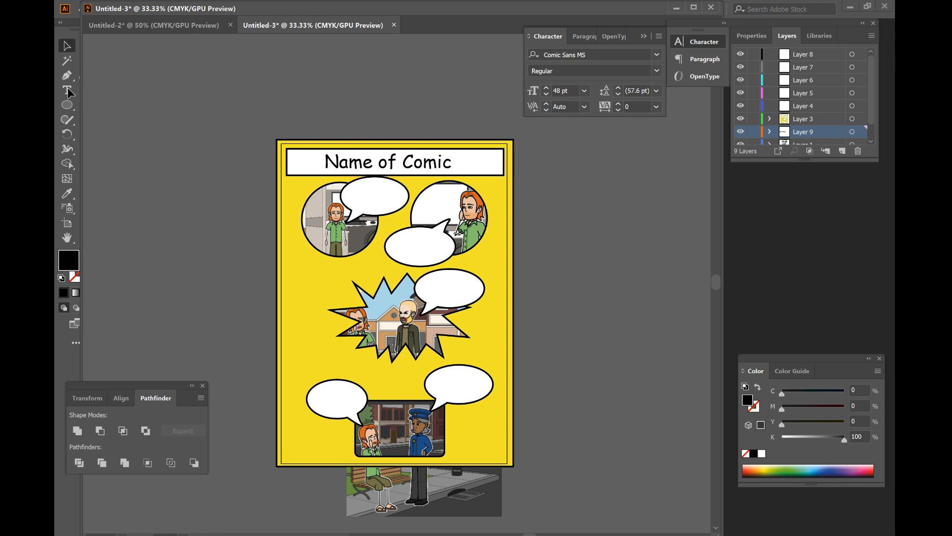
key(t)
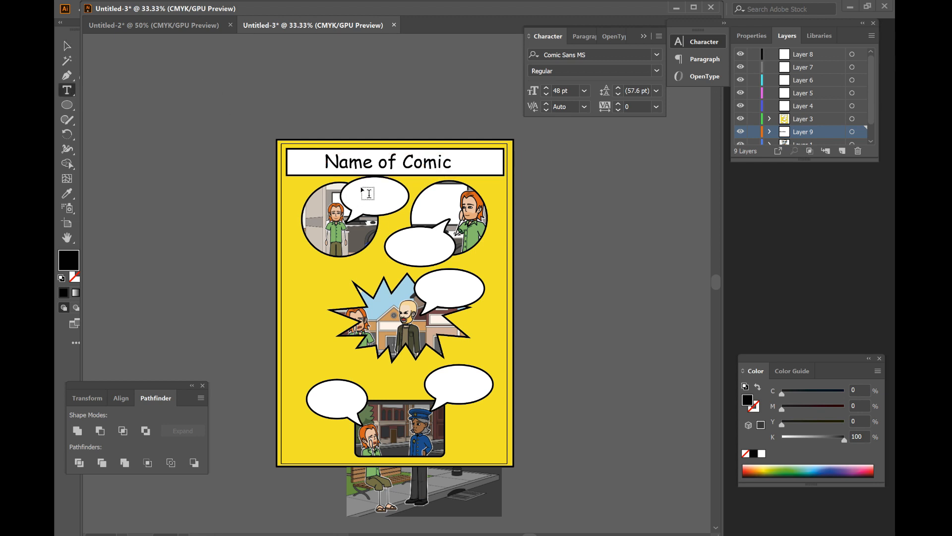
drag(359, 187, 391, 203)
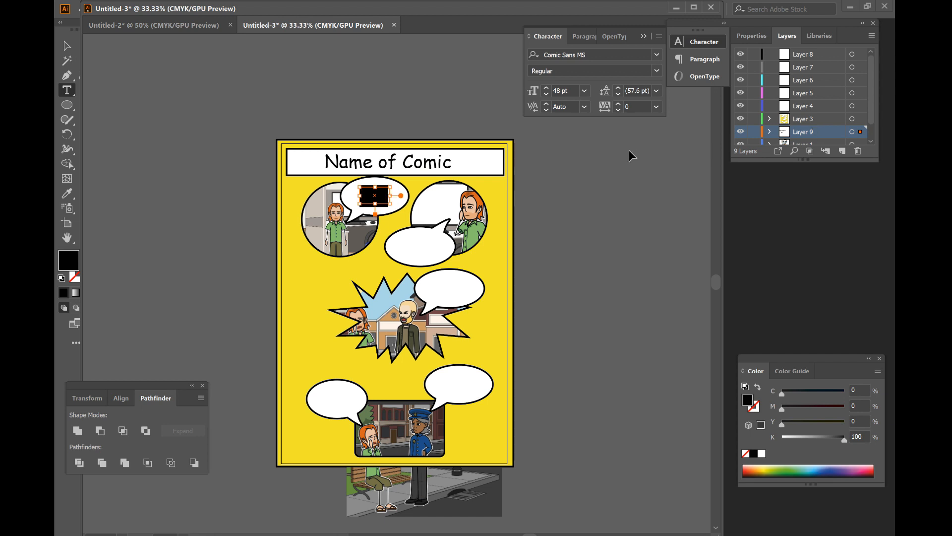
click(805, 107)
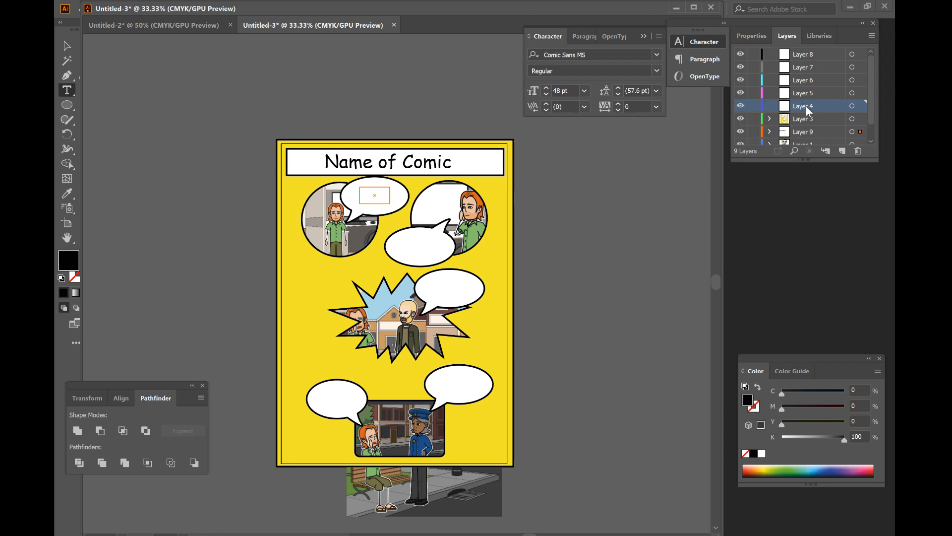
click(67, 46)
click(193, 78)
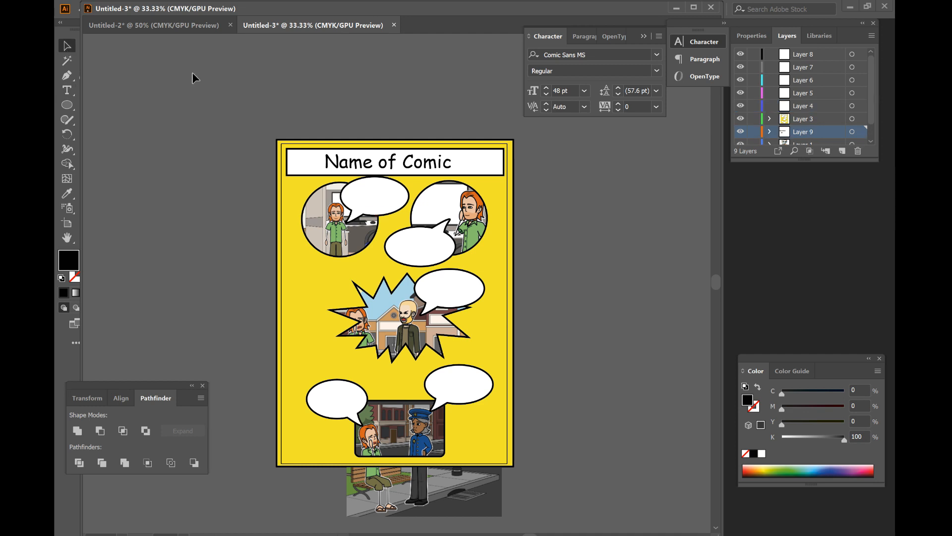
Draw a small text frame on Layer 4 in the empty area above the comic page.
click(803, 106)
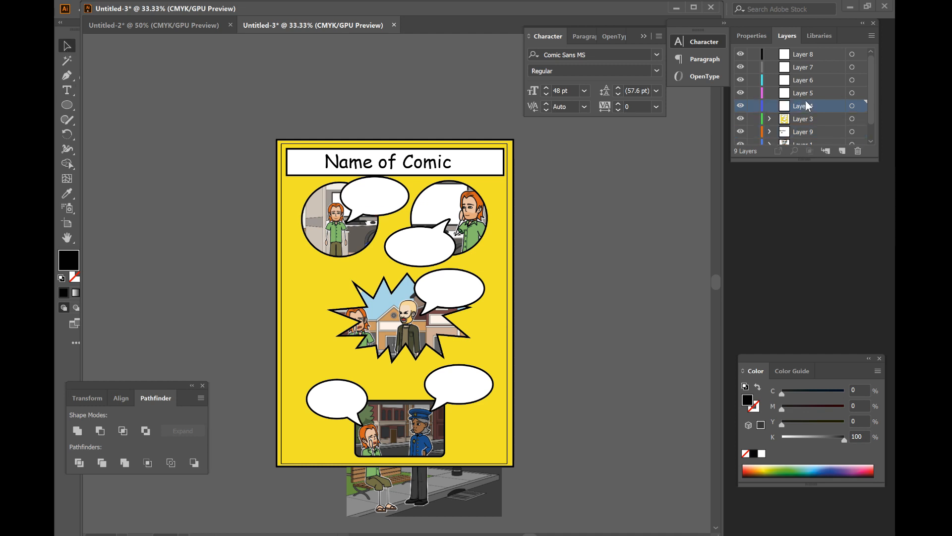
click(73, 87)
drag(264, 94, 317, 103)
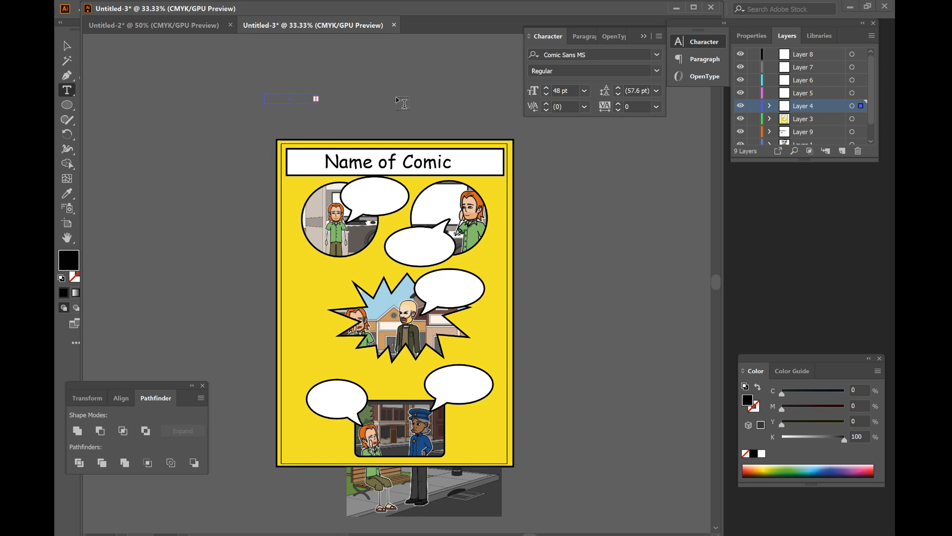
click(66, 45)
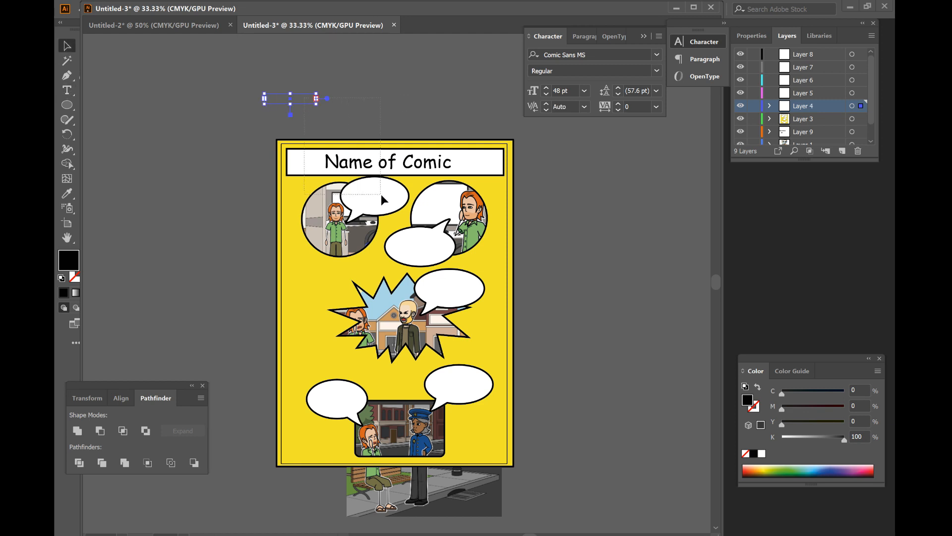
mouse_move(301, 100)
mouse_down()
mouse_move(358, 143)
mouse_move(342, 106)
mouse_move(310, 100)
mouse_up()
click(289, 99)
click(331, 112)
Add "Lorem ipsum" placeholder point text and move it over the first office circle's speech bubble.
click(66, 89)
click(363, 191)
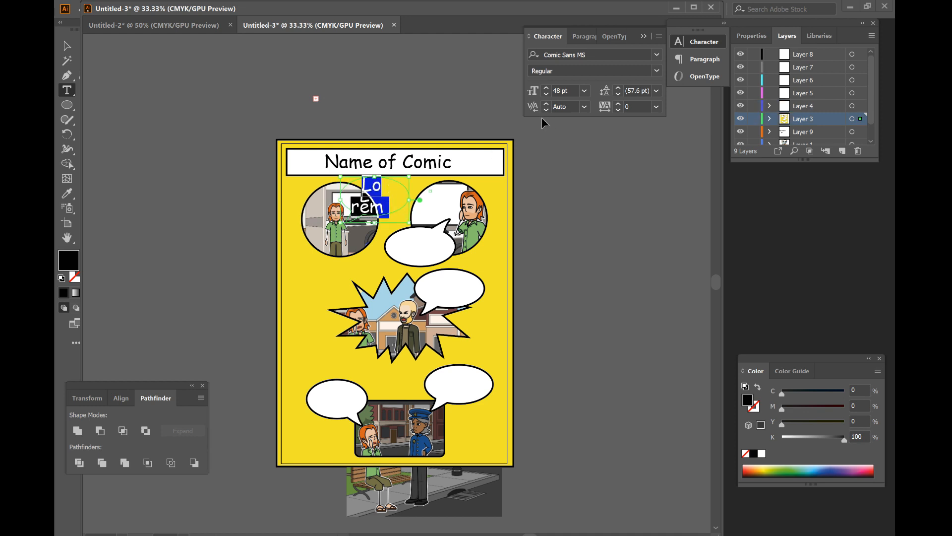
key(BackSpace)
click(367, 184)
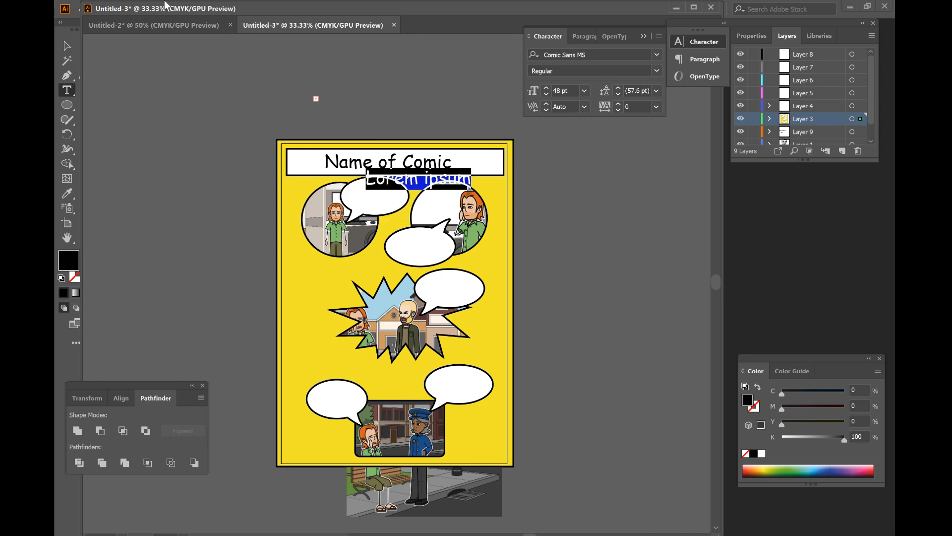
click(67, 46)
drag(414, 182, 381, 197)
Set the placeholder text to 28 pt and fit it inside the first office circle's speech bubble.
double_click(380, 196)
key(ctrl+a)
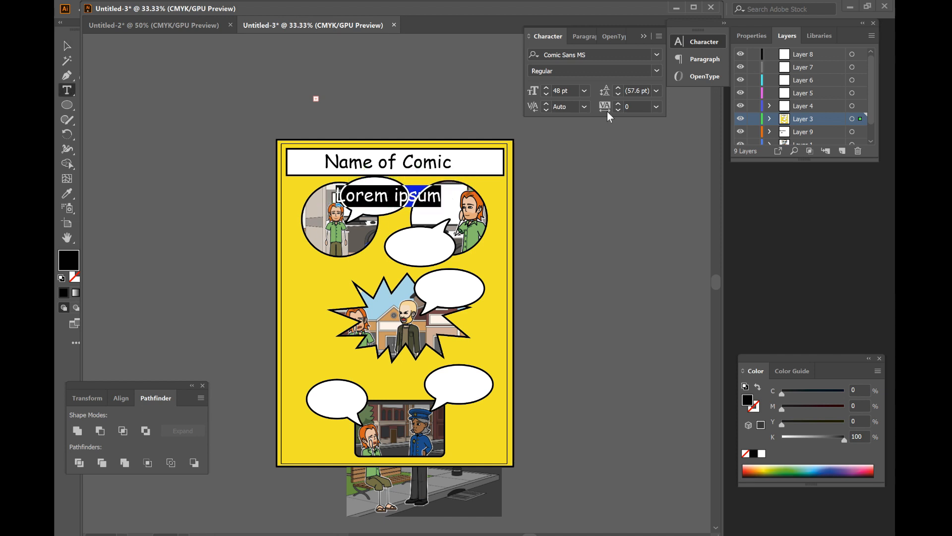
click(566, 90)
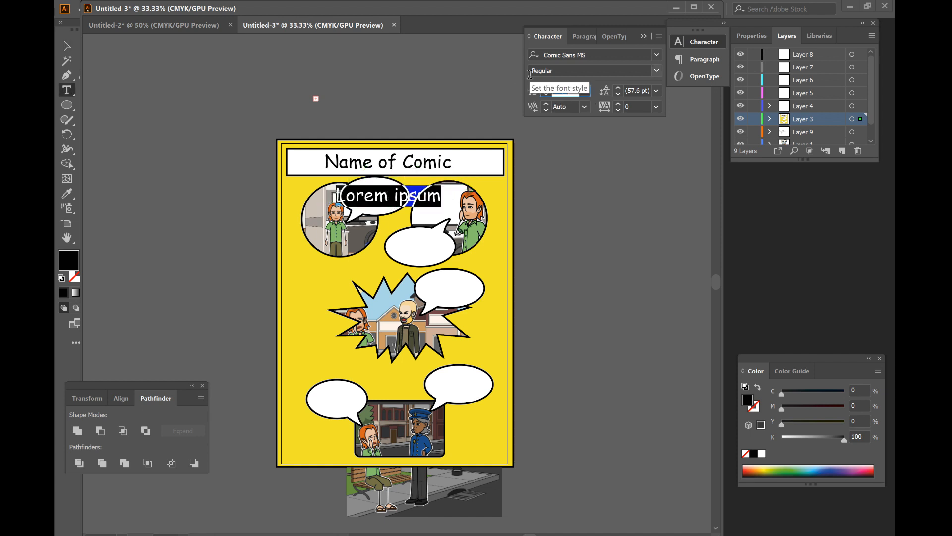
text(28)
key(Return)
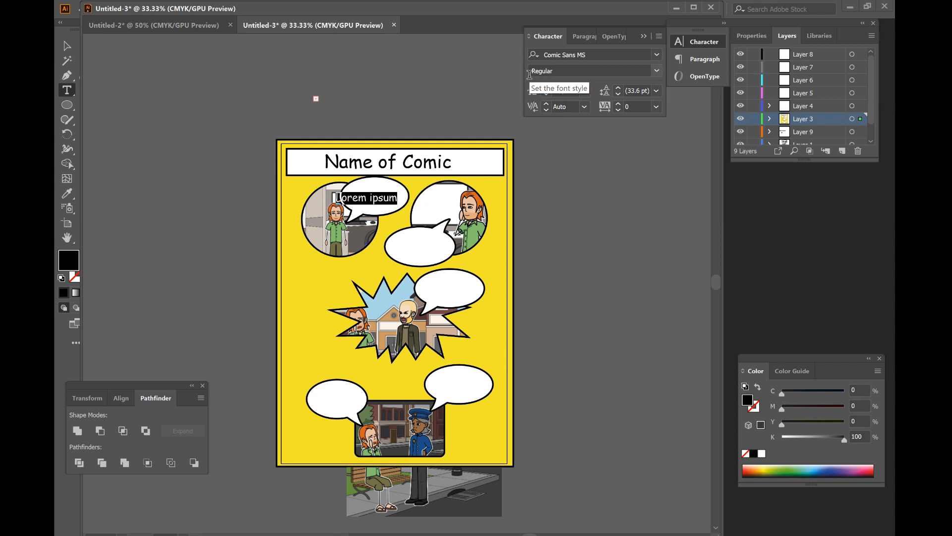
click(67, 46)
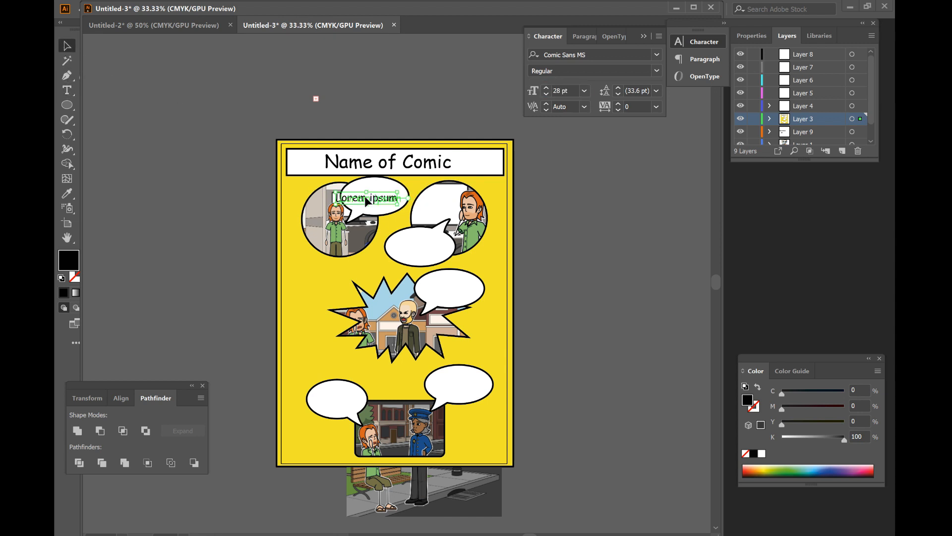
drag(367, 199, 372, 195)
Copy the placeholder text into the second office circle's speech bubble and the bald man's bubble in the starburst scene.
key(ctrl+c)
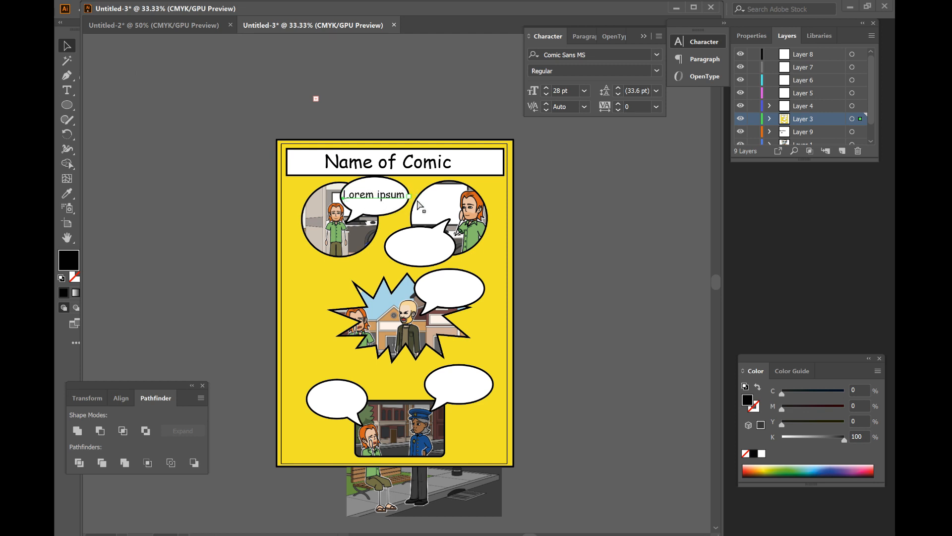
key(ctrl+v)
drag(393, 287, 422, 250)
key(ctrl+v)
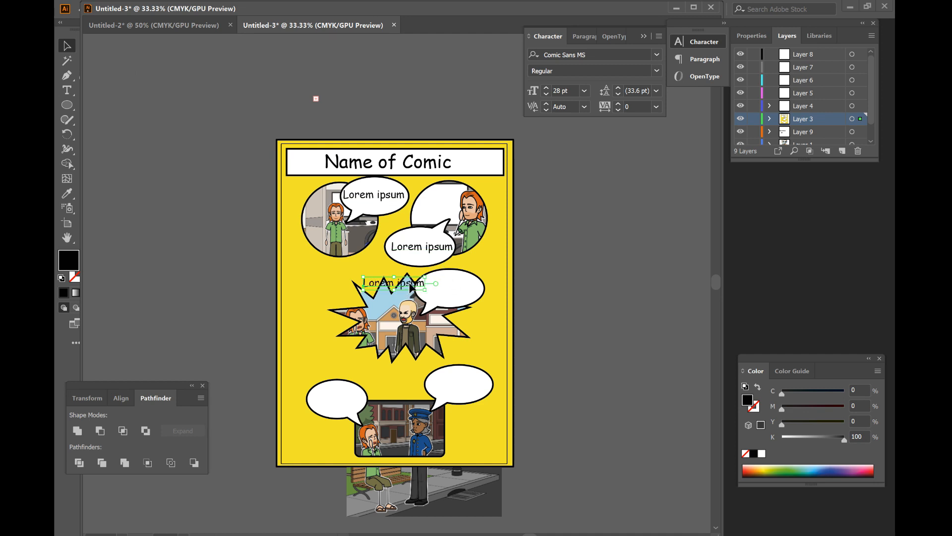
drag(411, 286, 468, 292)
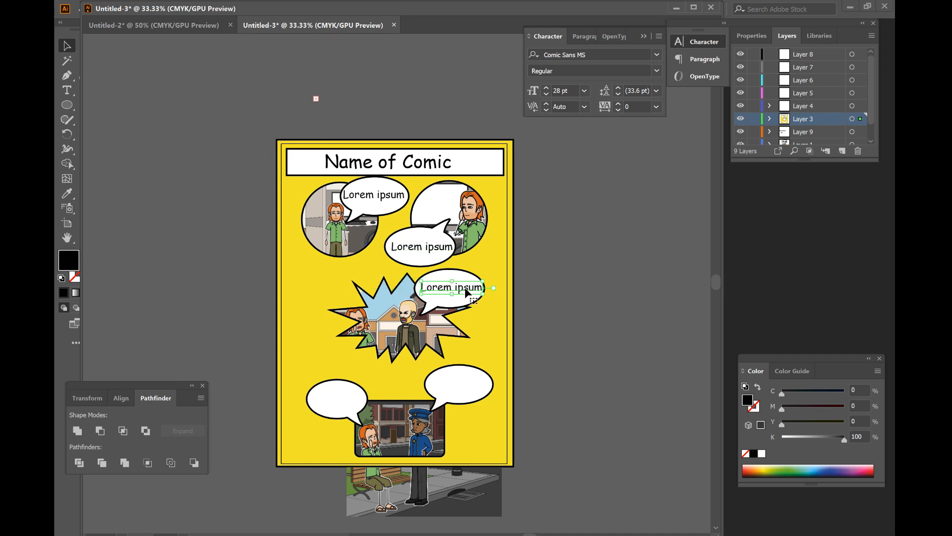
Paste two more placeholder text copies into the officer's and the seated man's speech bubbles in the rounded-rectangle scene.
key(ctrl+v)
drag(404, 287, 476, 394)
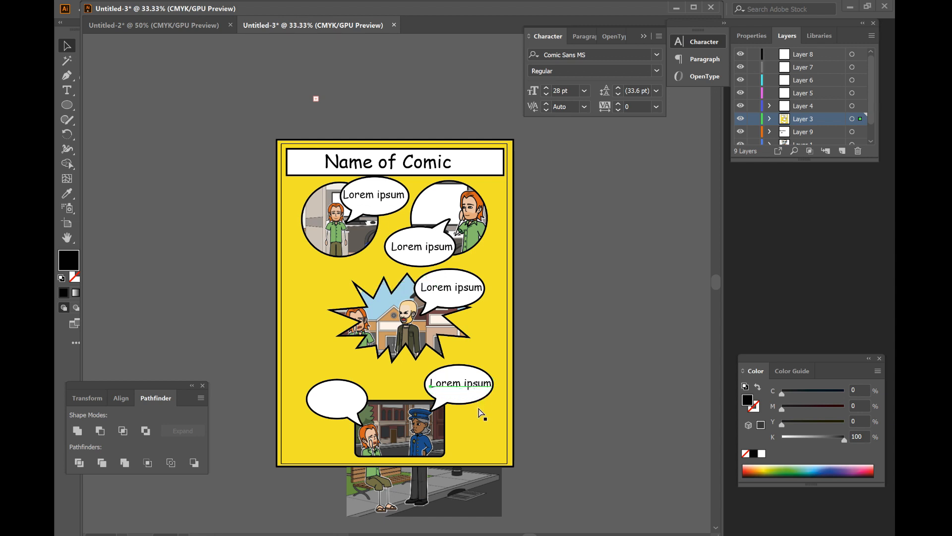
key(ctrl+v)
drag(391, 292, 337, 406)
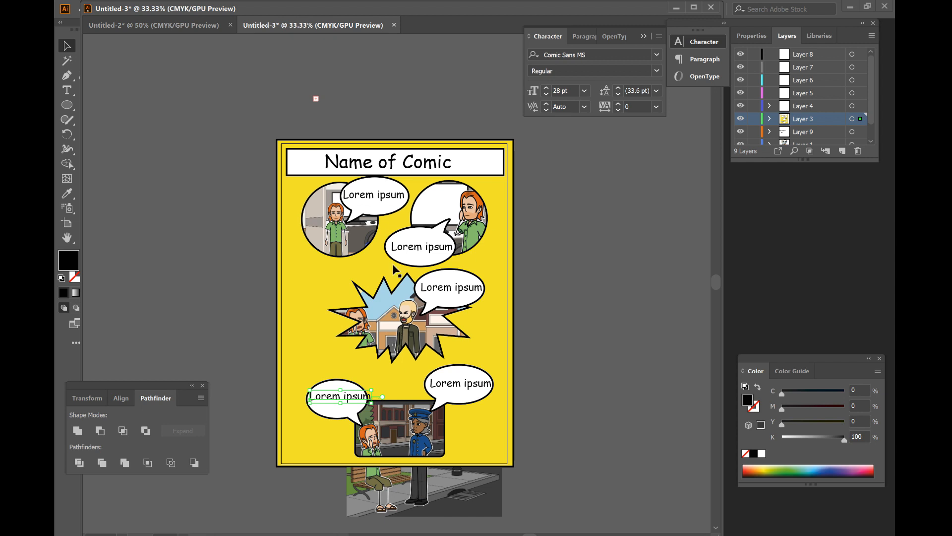
click(540, 358)
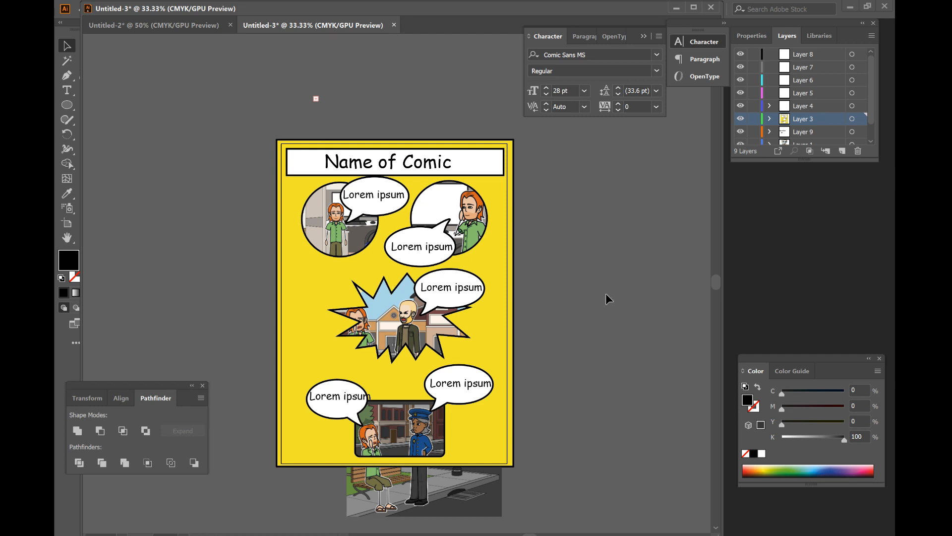
Change the comic page's yellow background fill to the grey A8A8A8.
click(315, 303)
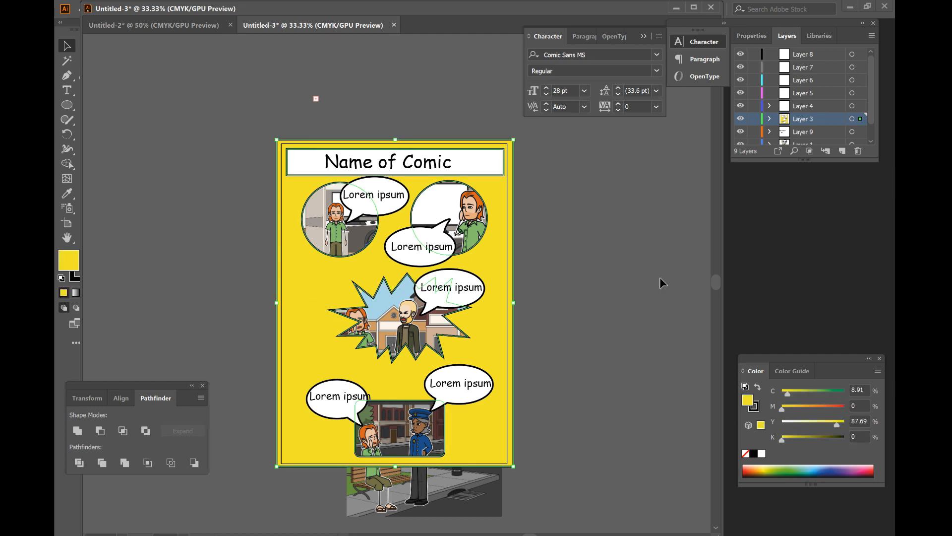
double_click(68, 258)
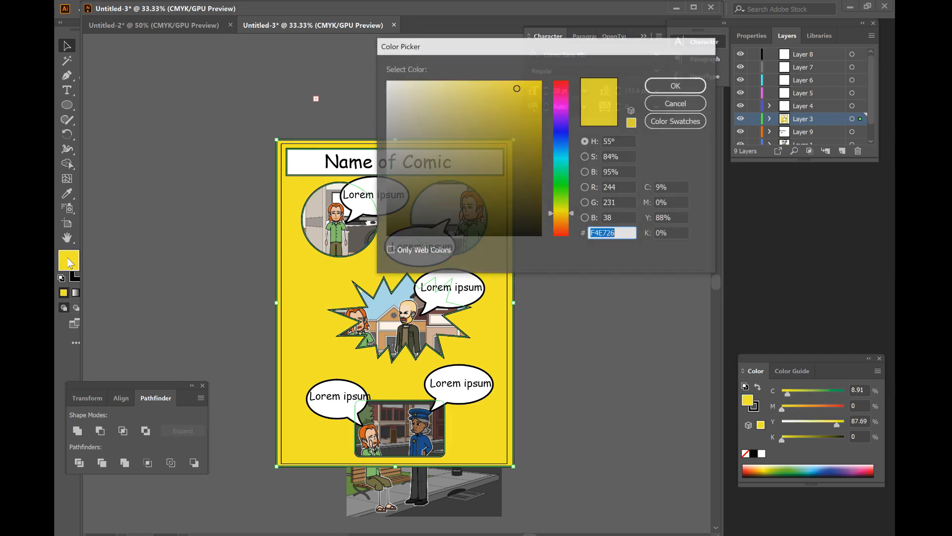
drag(422, 183, 380, 134)
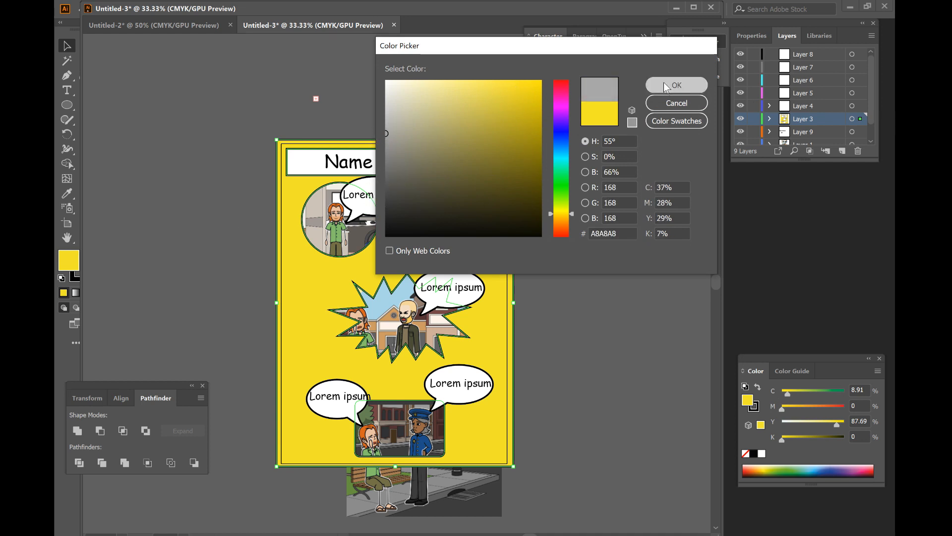
click(676, 85)
click(658, 270)
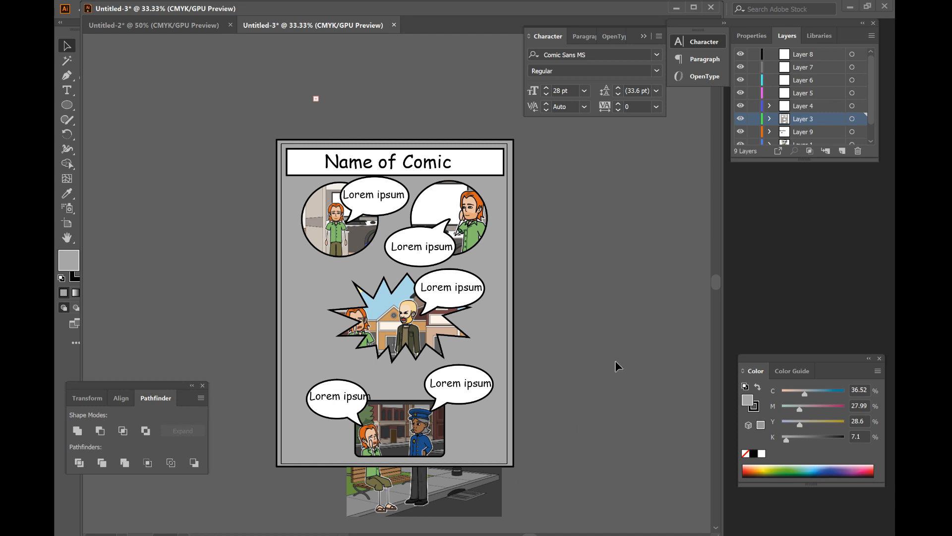
View the comic page in the Untitled-2 document and return to Untitled-3.
click(132, 23)
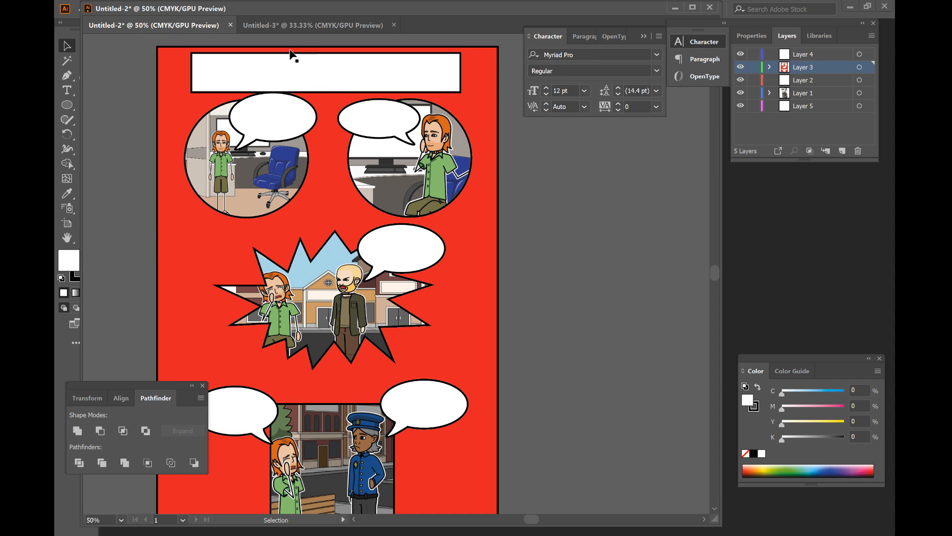
click(267, 26)
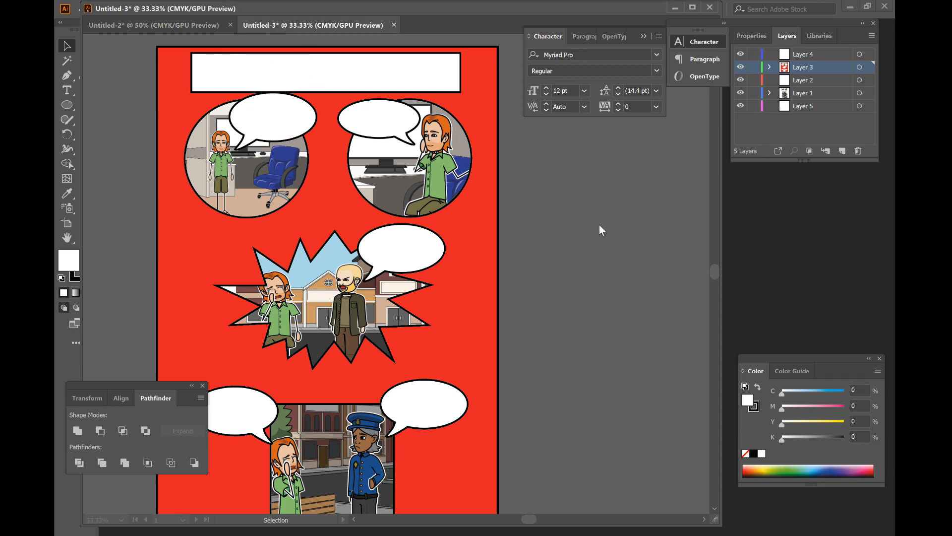
Switch to the Opera browser, search for "comic pow", and preview the green POW! bubble and the VectorStock comic pow bubbles set.
mouse_move(372, 534)
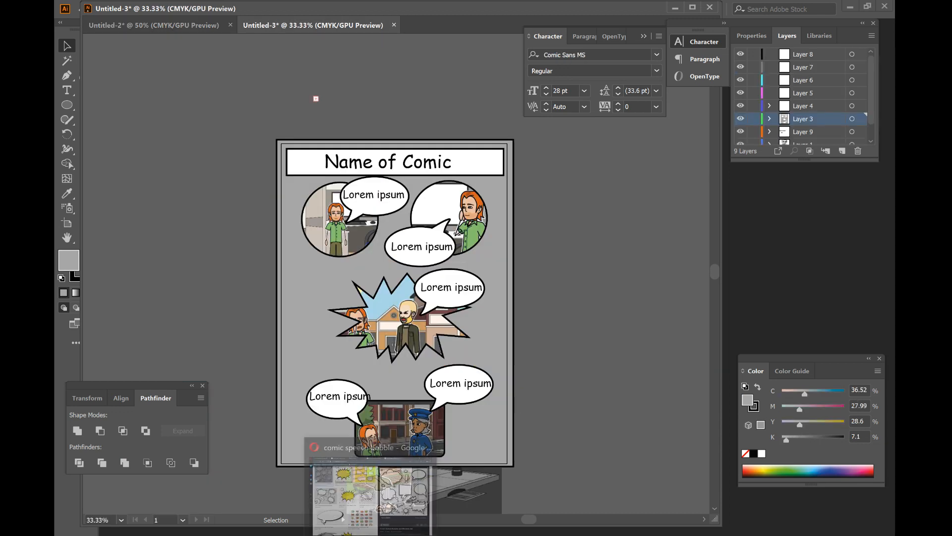
click(372, 496)
click(299, 31)
text(comic pow)
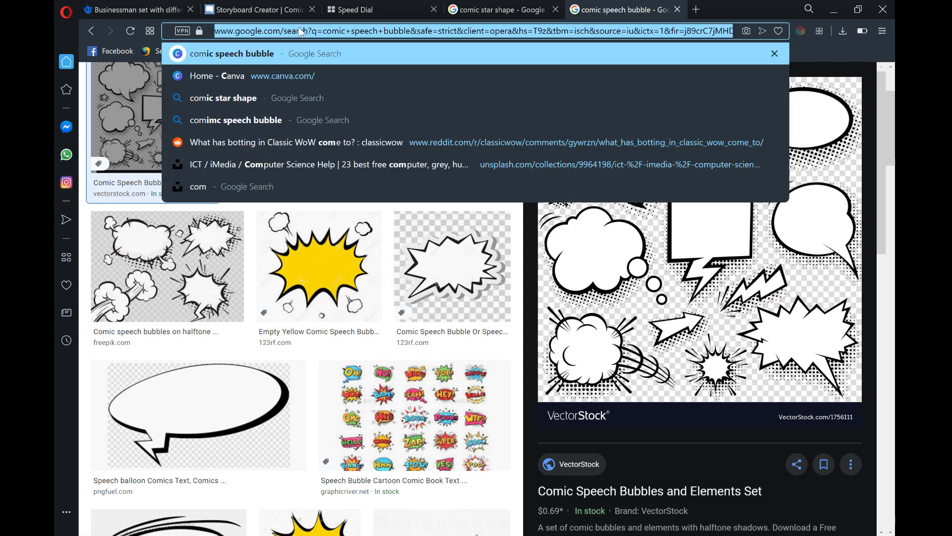
key(Return)
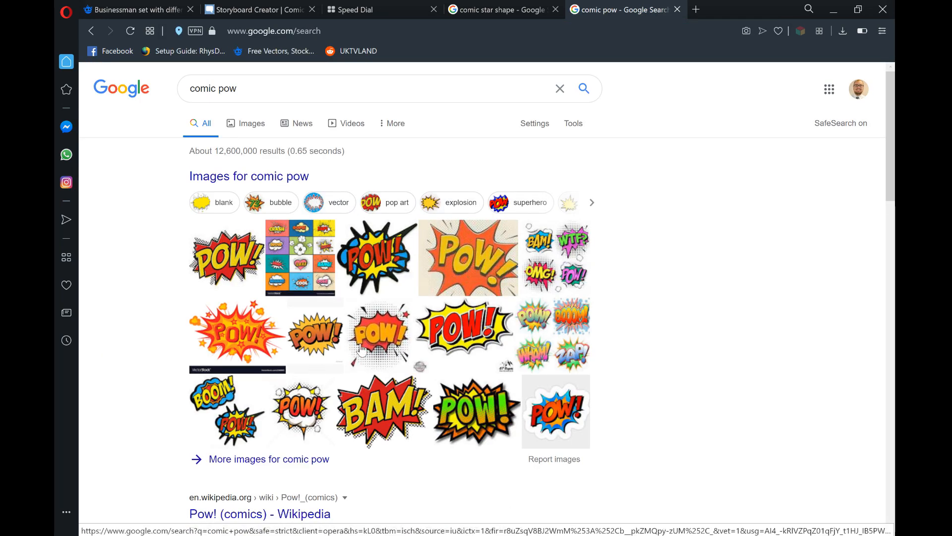
click(474, 418)
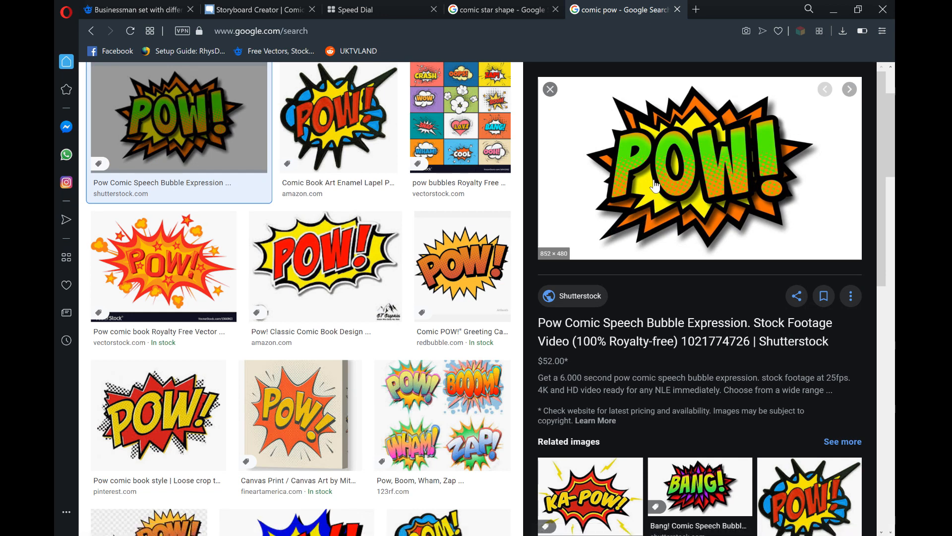
click(486, 115)
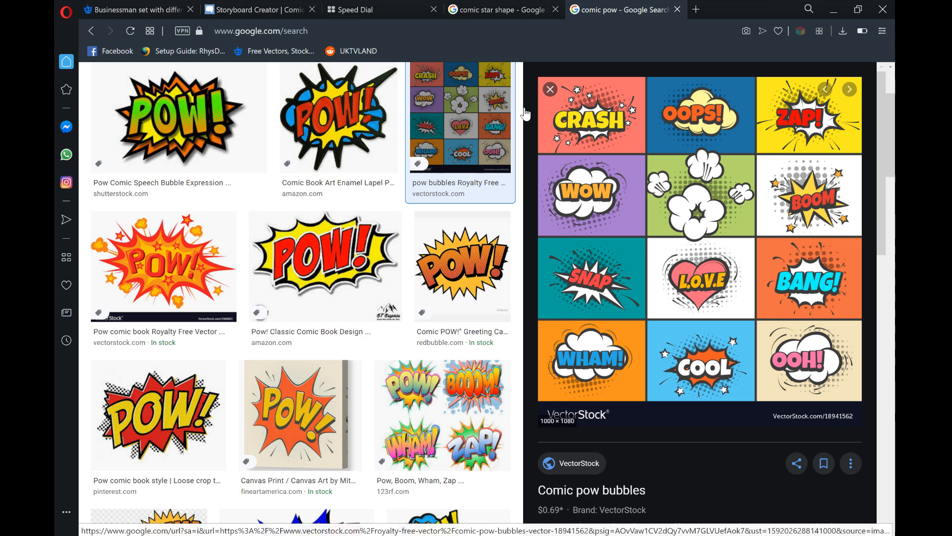
Search the web for "batman comic" and examine the caption boxes on the two-panel Bleeding Cool comic page among the image results.
click(326, 30)
text(c)
key(BackSpace)
key(BackSpace)
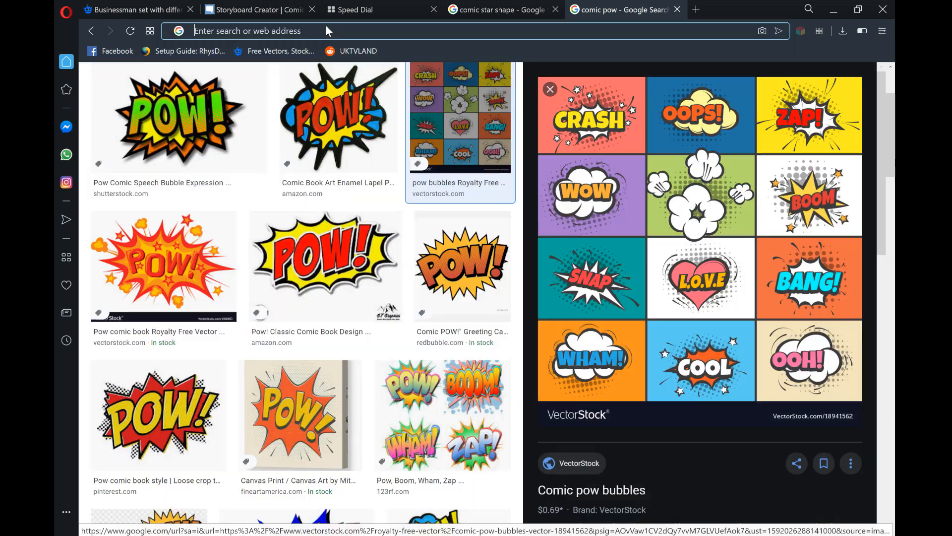
text(batman comic)
key(Return)
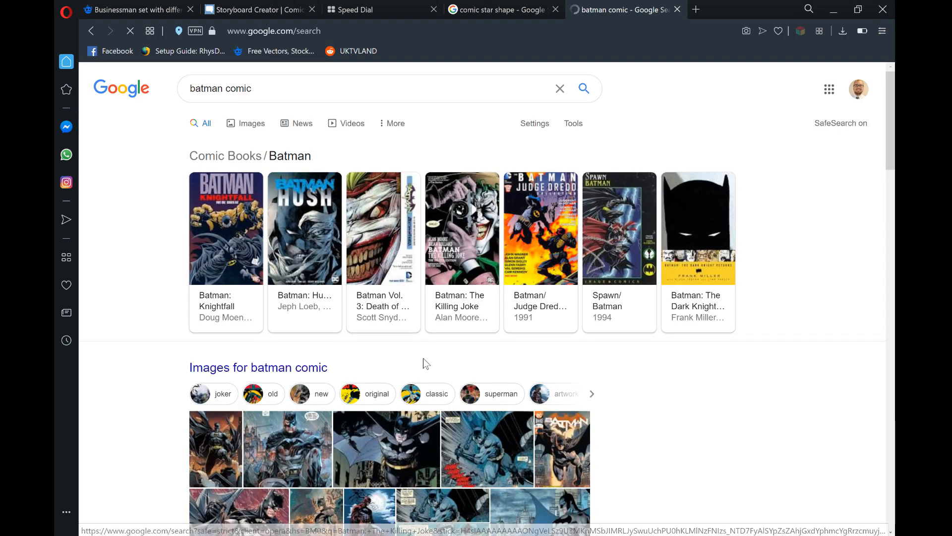
scroll(425, 361, down, 5)
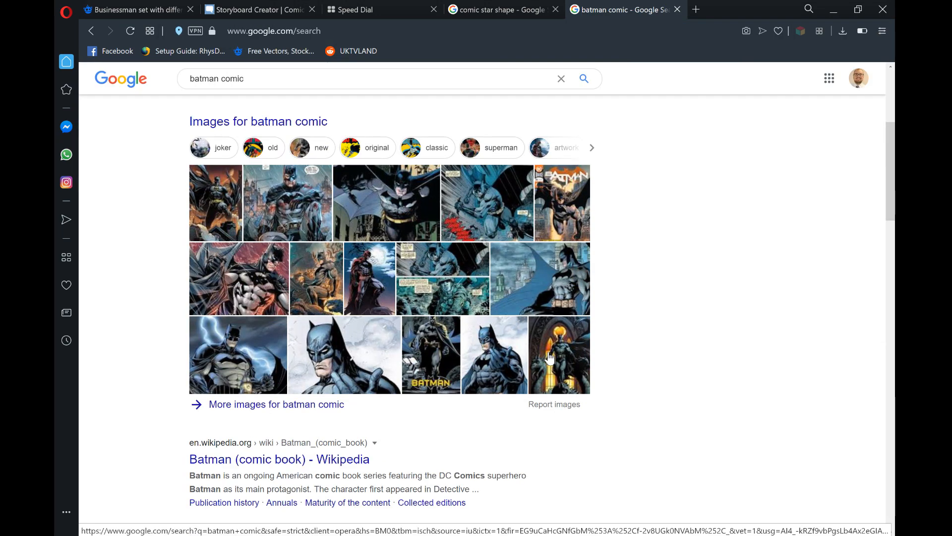
click(442, 295)
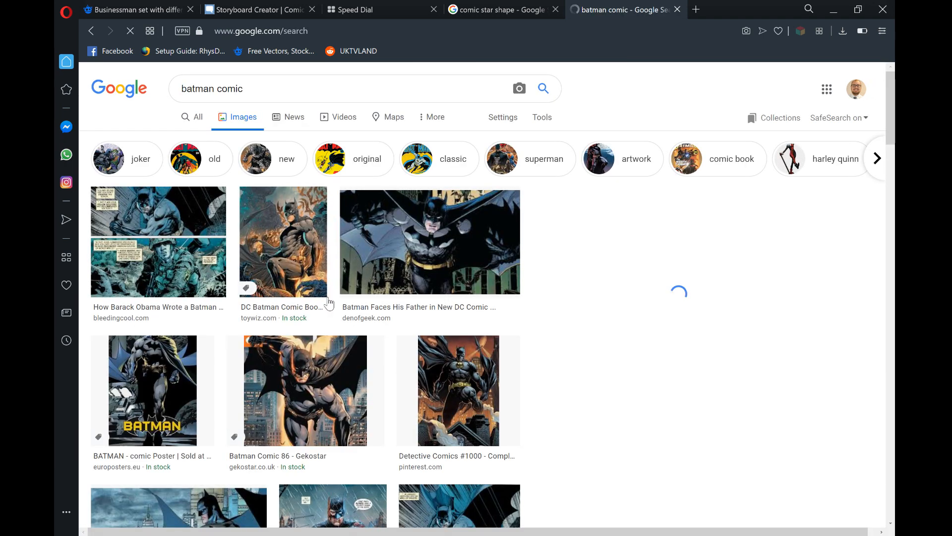
click(164, 238)
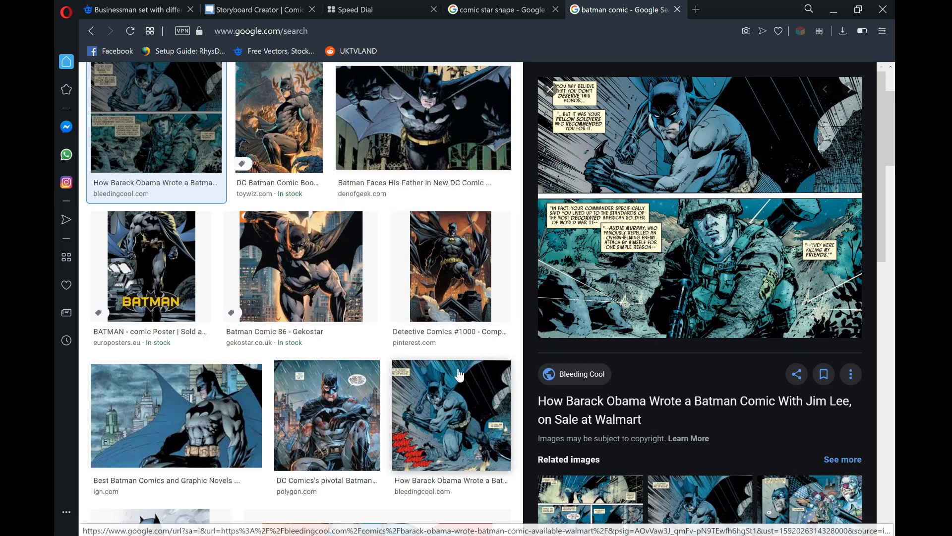
scroll(499, 343, down, 5)
scroll(499, 343, up, 8)
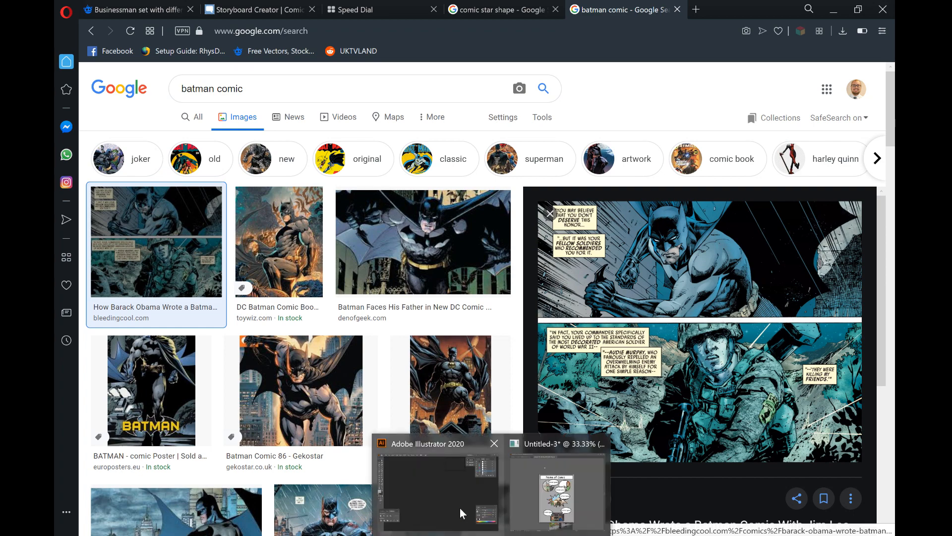
Return to Illustrator and draw a caption rectangle on Layer 4 across the full width of the bottom scene's lower edge.
click(460, 508)
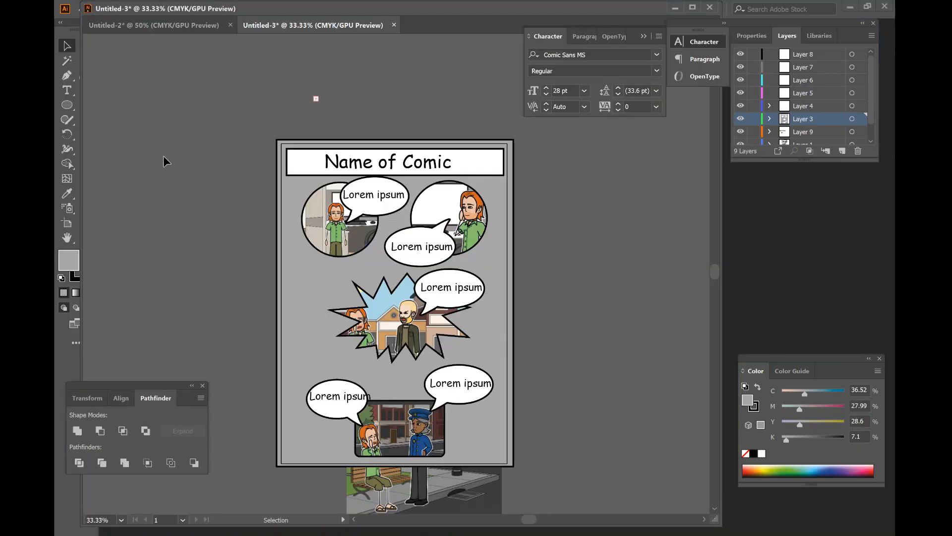
drag(67, 102, 109, 106)
click(812, 106)
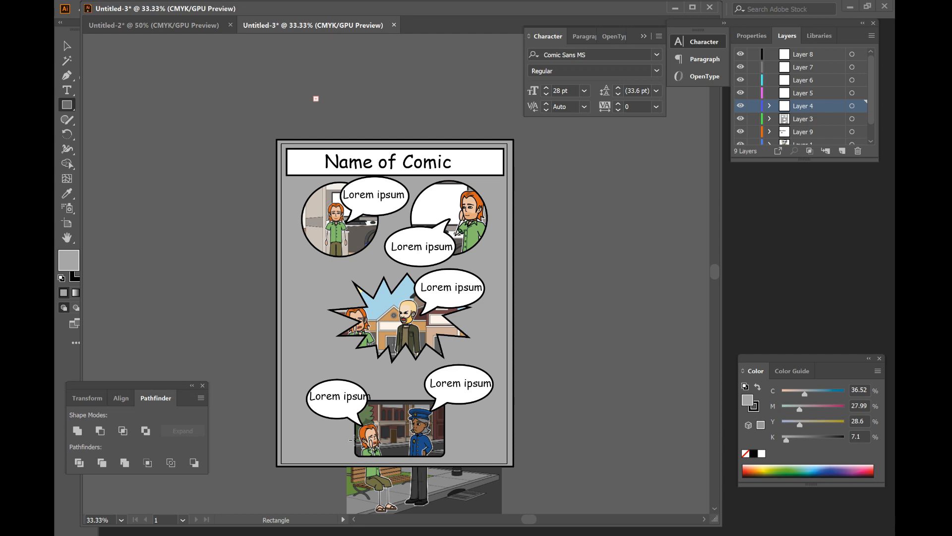
drag(353, 438, 446, 456)
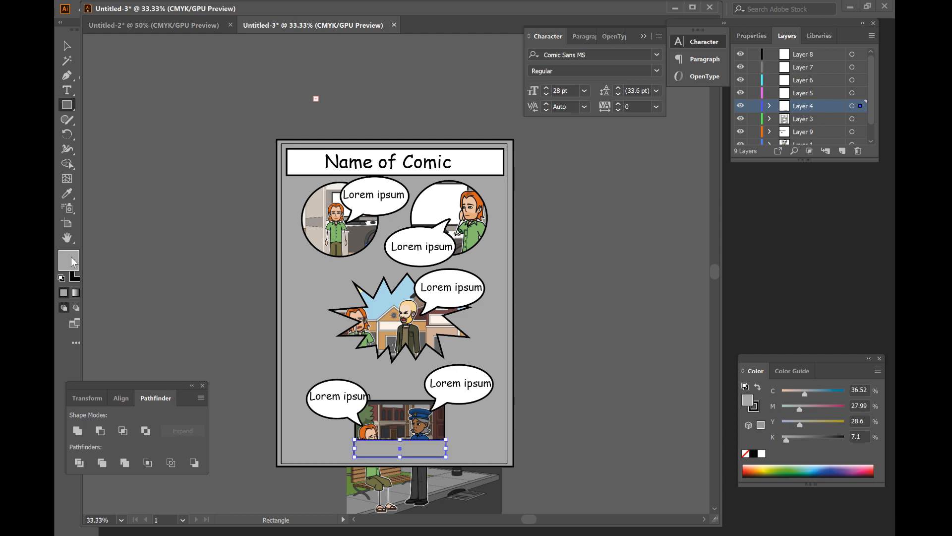
Fill the new caption rectangle with a pale yellow of about C 9.79, M 0, Y 42.09, K 0.
double_click(69, 260)
click(564, 212)
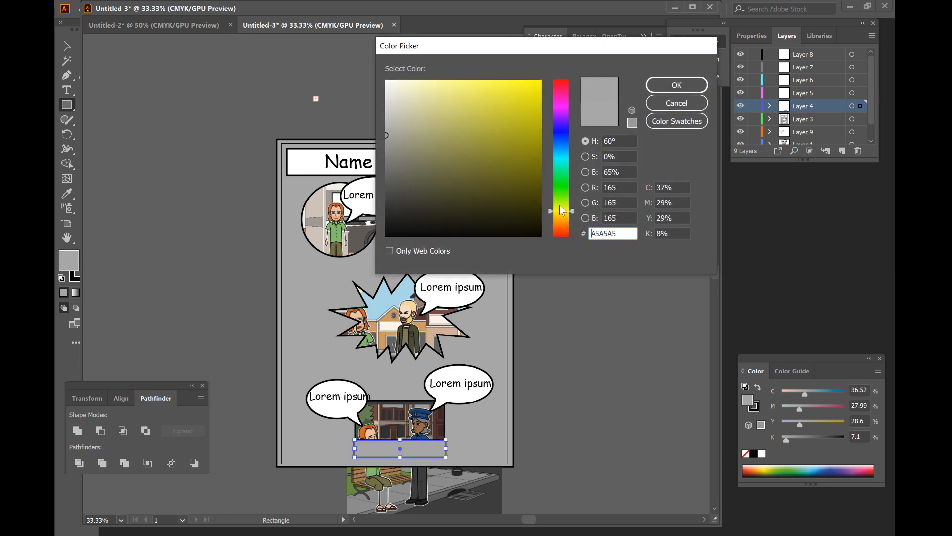
click(412, 97)
click(428, 90)
click(676, 84)
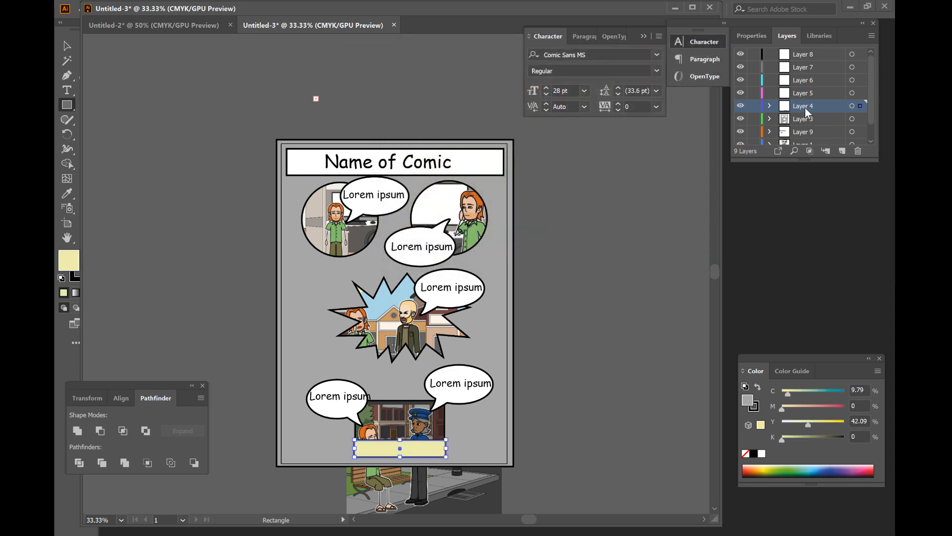
Move Layer 4 below Layer 3 and lower the caption rectangle's upper edge slightly to make the box shorter.
drag(803, 105, 804, 126)
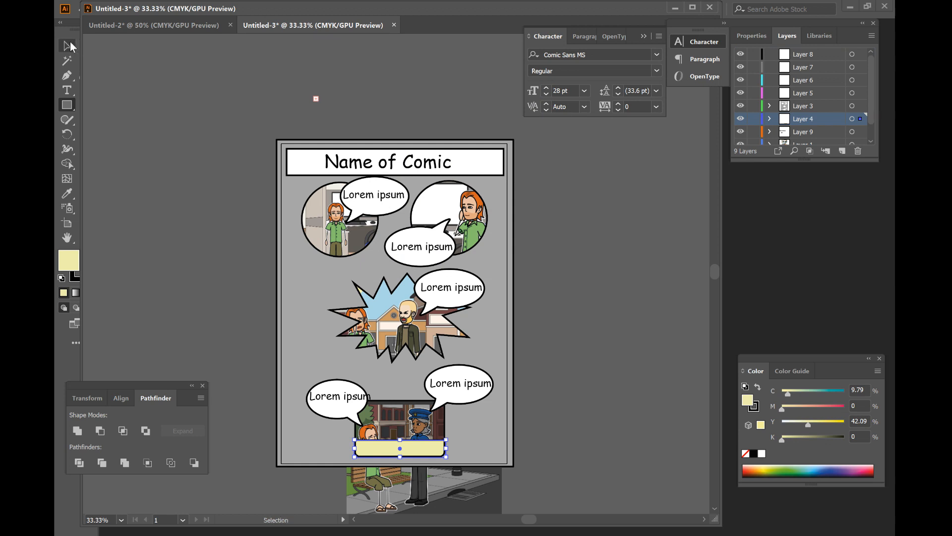
click(70, 45)
drag(400, 440, 404, 444)
click(577, 431)
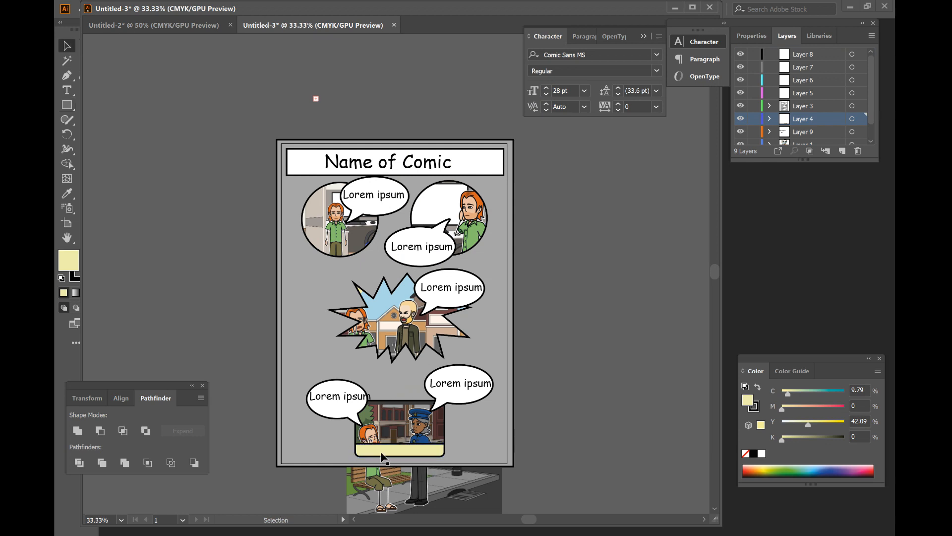